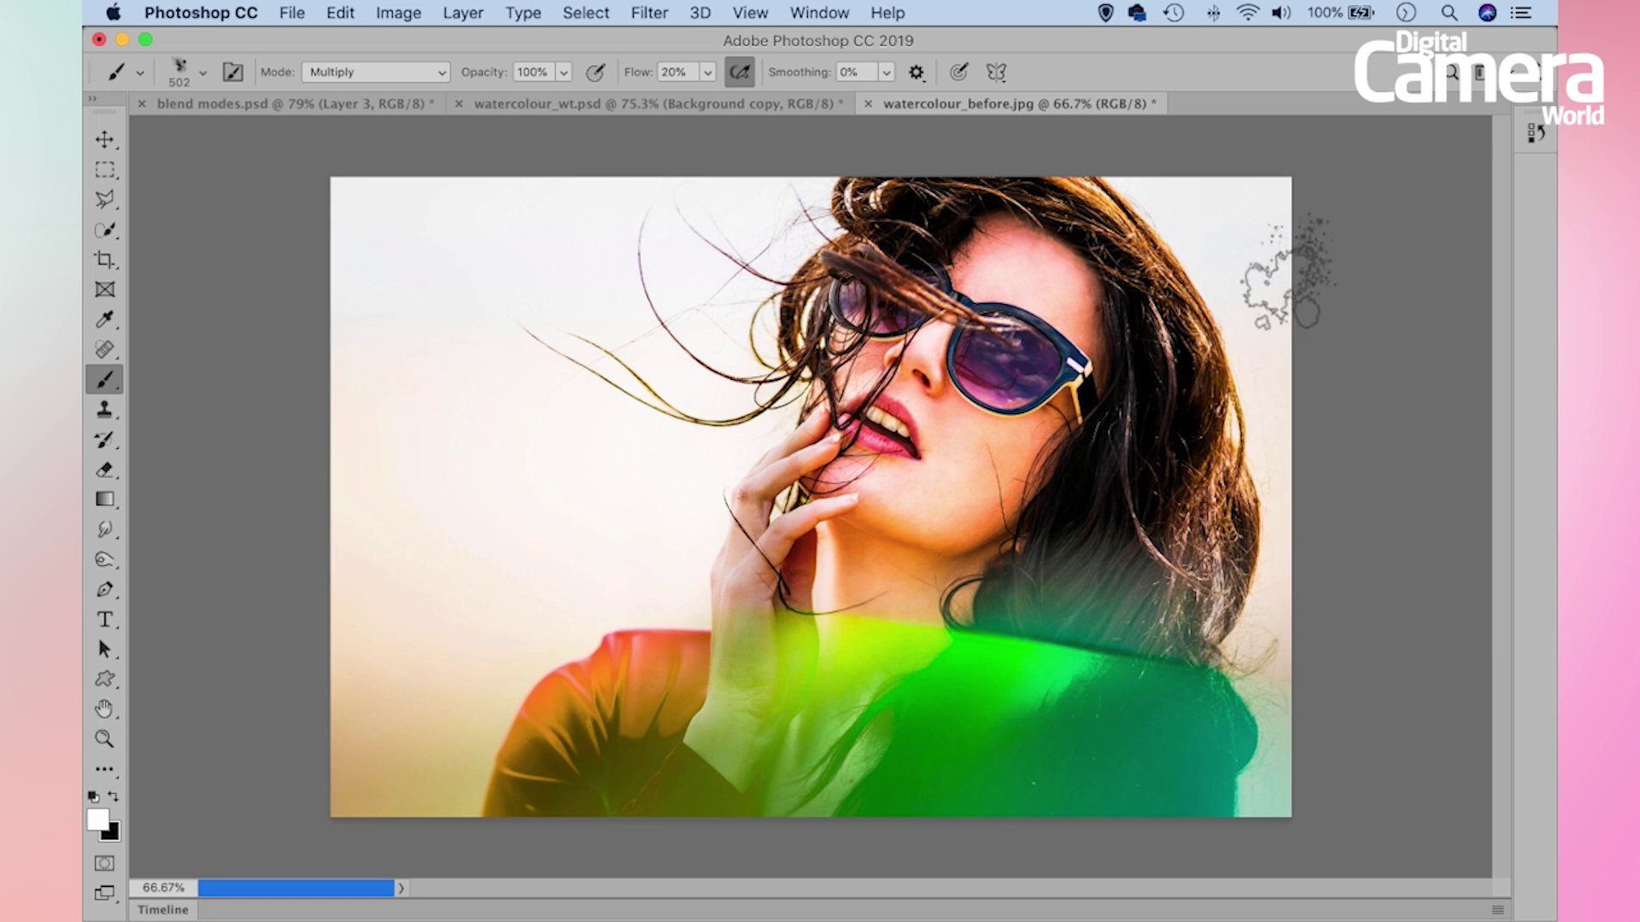
Show the Layers panel, dock it beside the canvas and narrow it so more of the portrait stays in view
{"action": "left_click", "coordinate": [824, 13]}
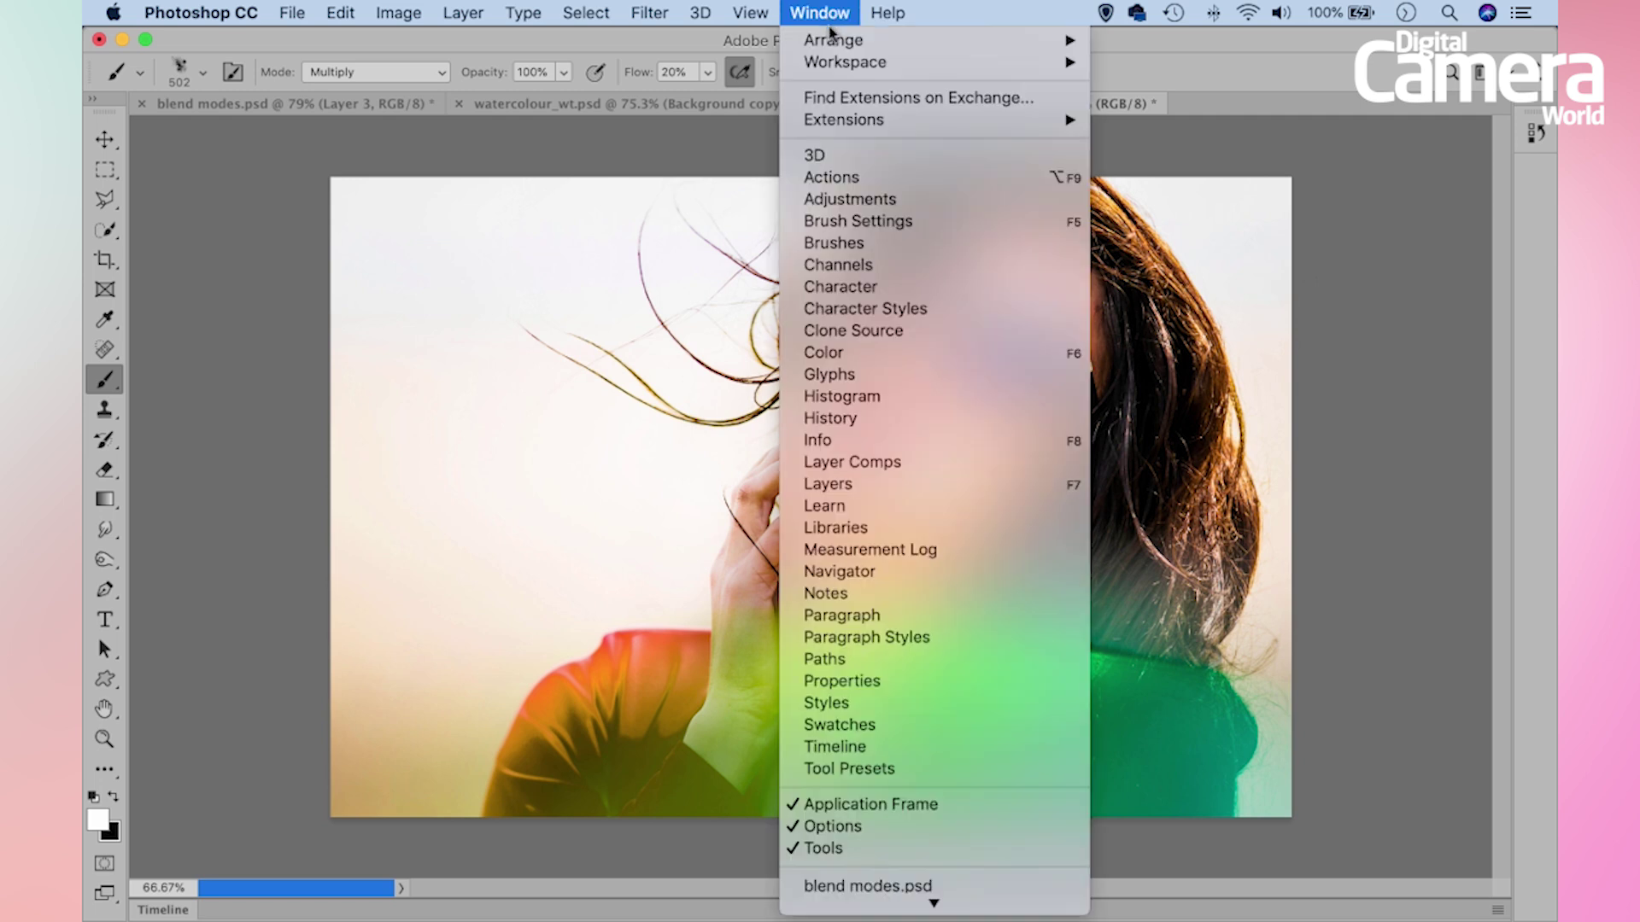
{"action": "left_click", "coordinate": [867, 494]}
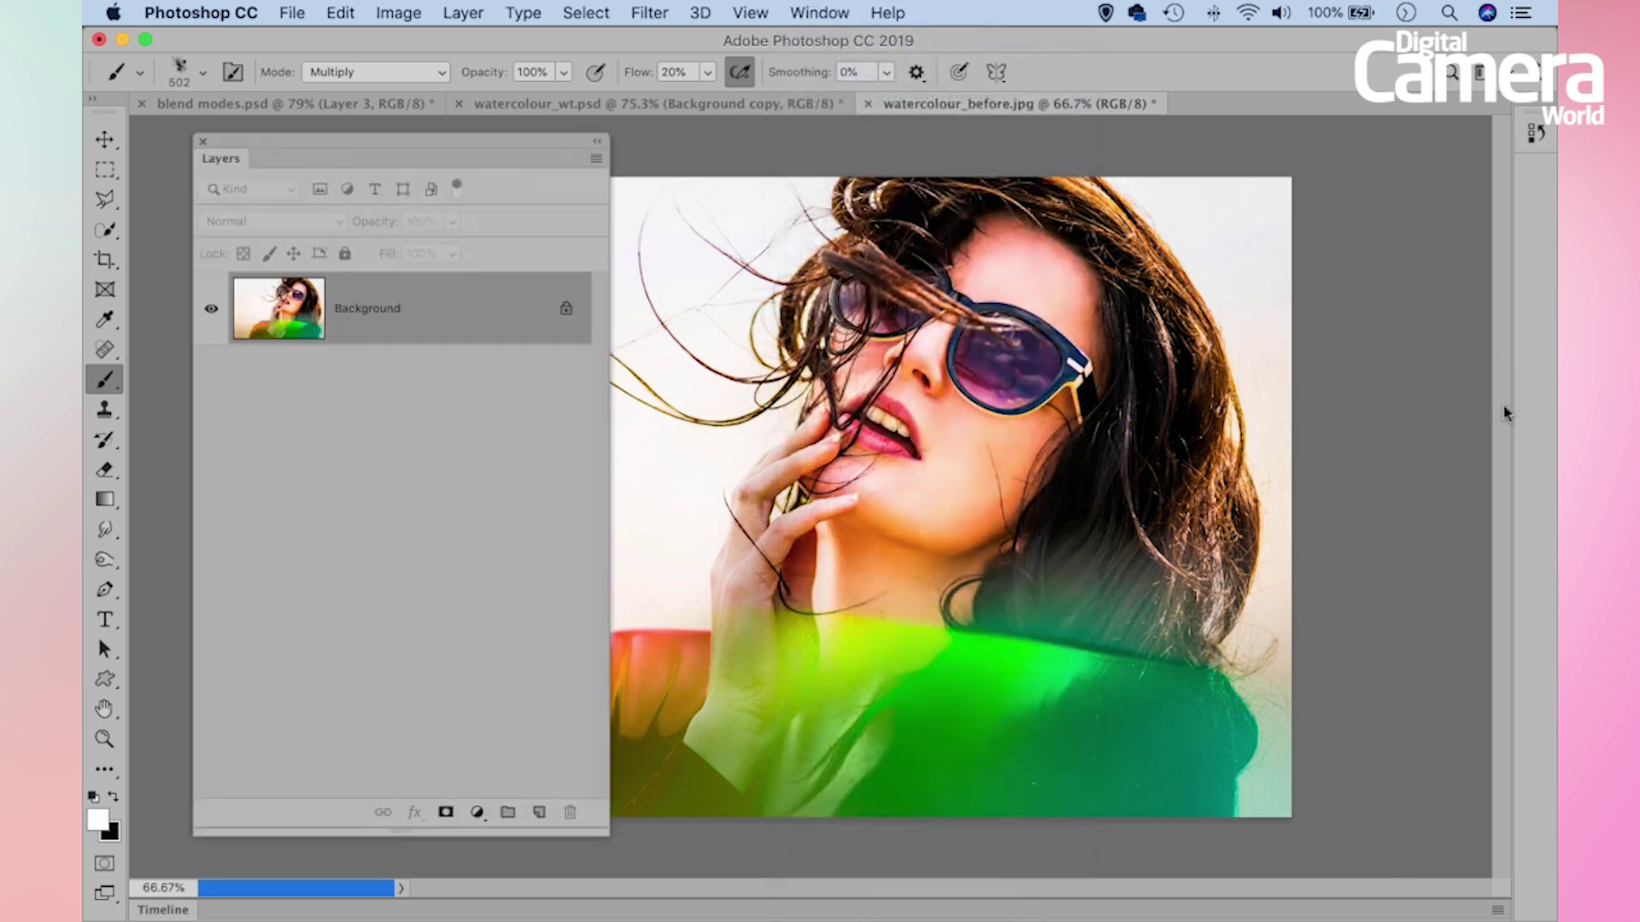
{"action": "left_click_drag", "start_coordinate": [279, 165], "coordinate": [1506, 178]}
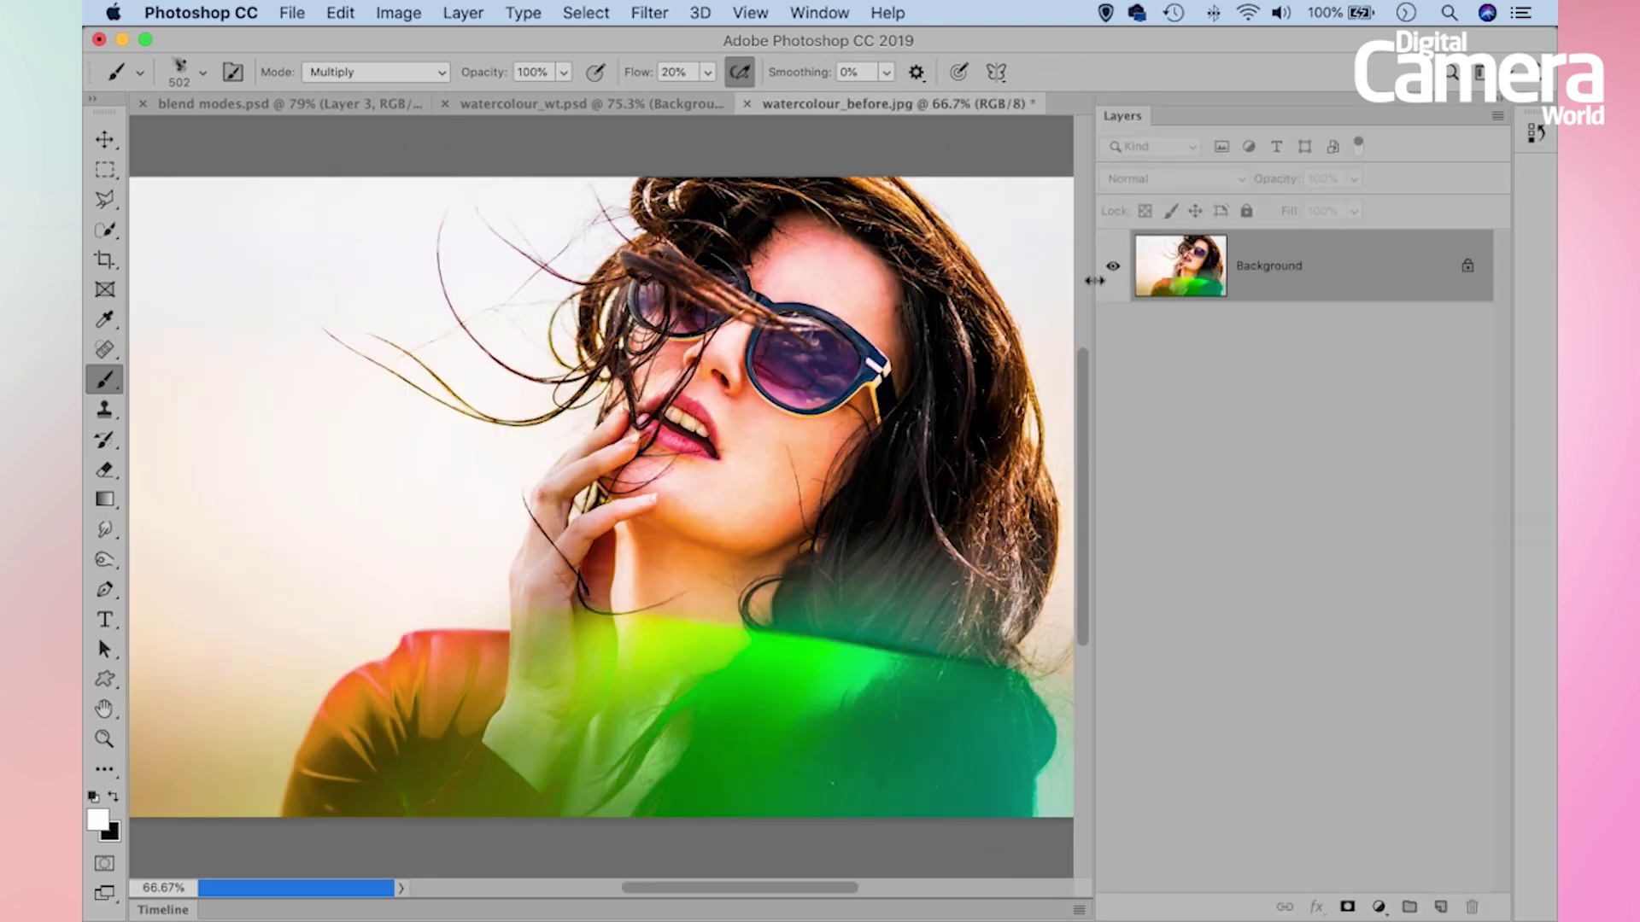
{"action": "left_click_drag", "start_coordinate": [1096, 282], "coordinate": [1199, 286]}
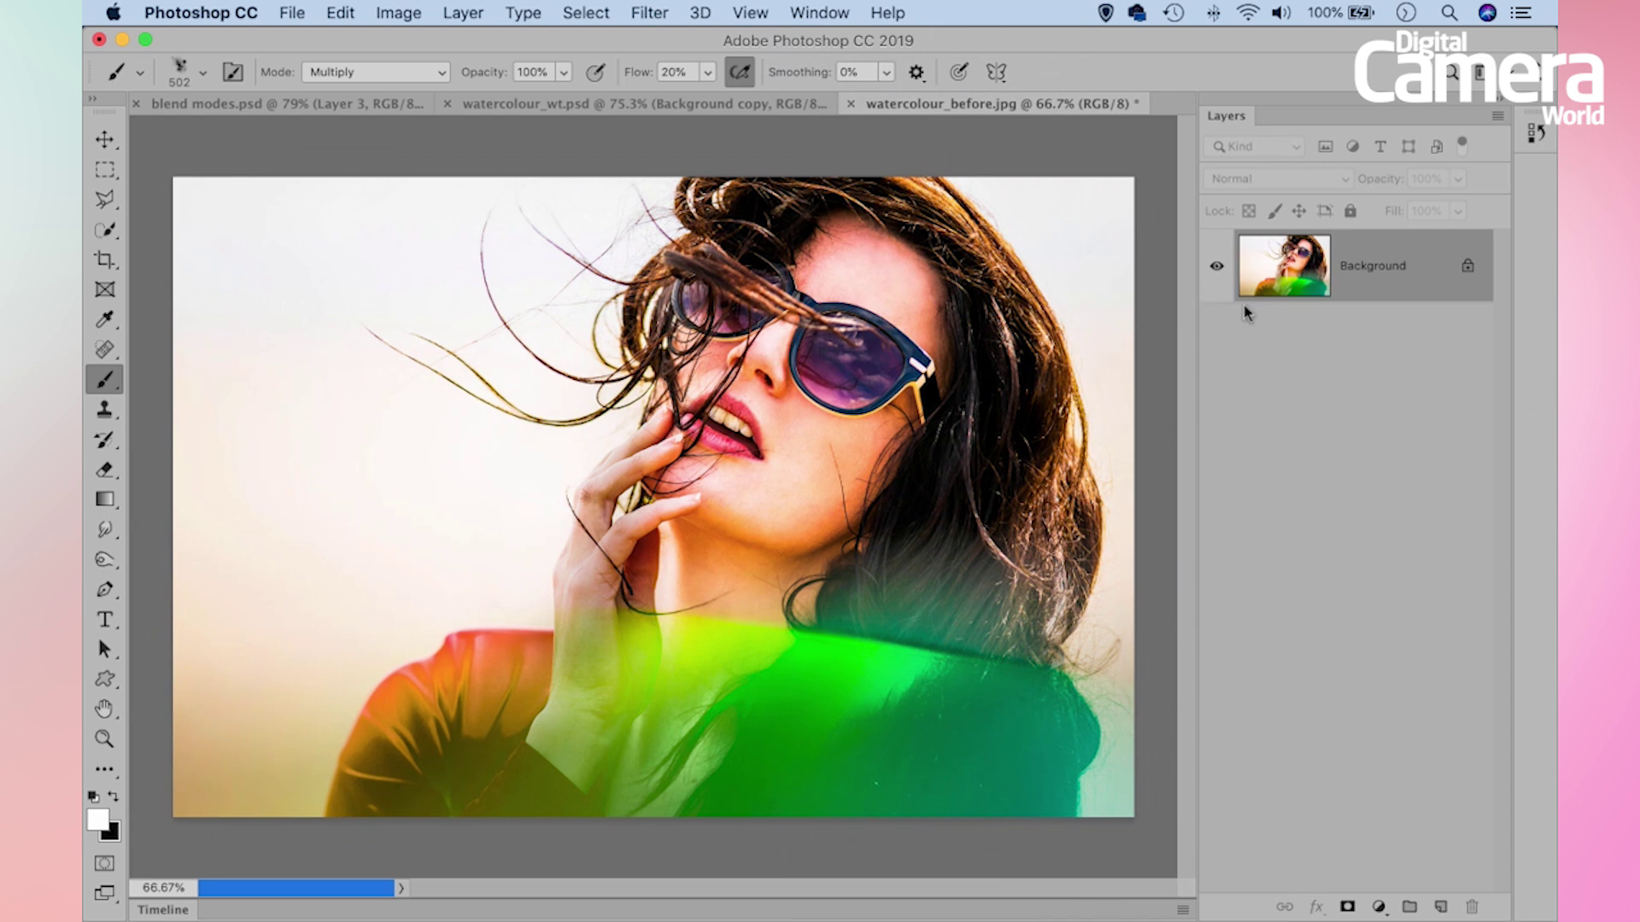
Duplicate the Background layer and convert the duplicate to a Smart Object
{"action": "left_click_drag", "start_coordinate": [1403, 291], "coordinate": [1402, 282]}
{"action": "key", "text": "super+j"}
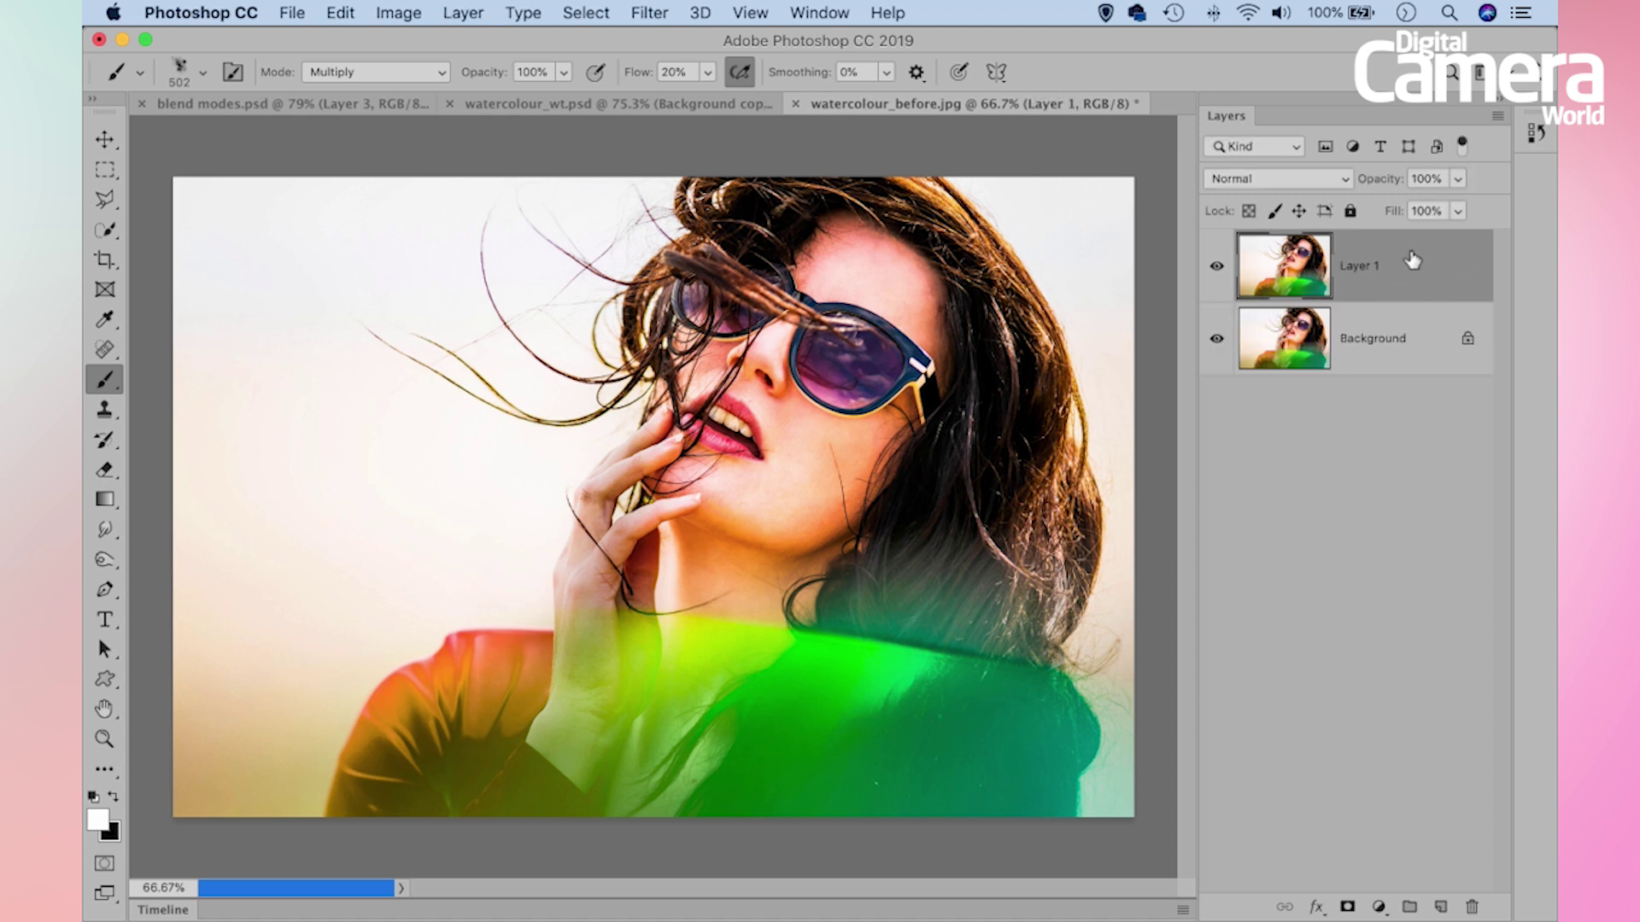
{"action": "right_click", "coordinate": [1408, 259]}
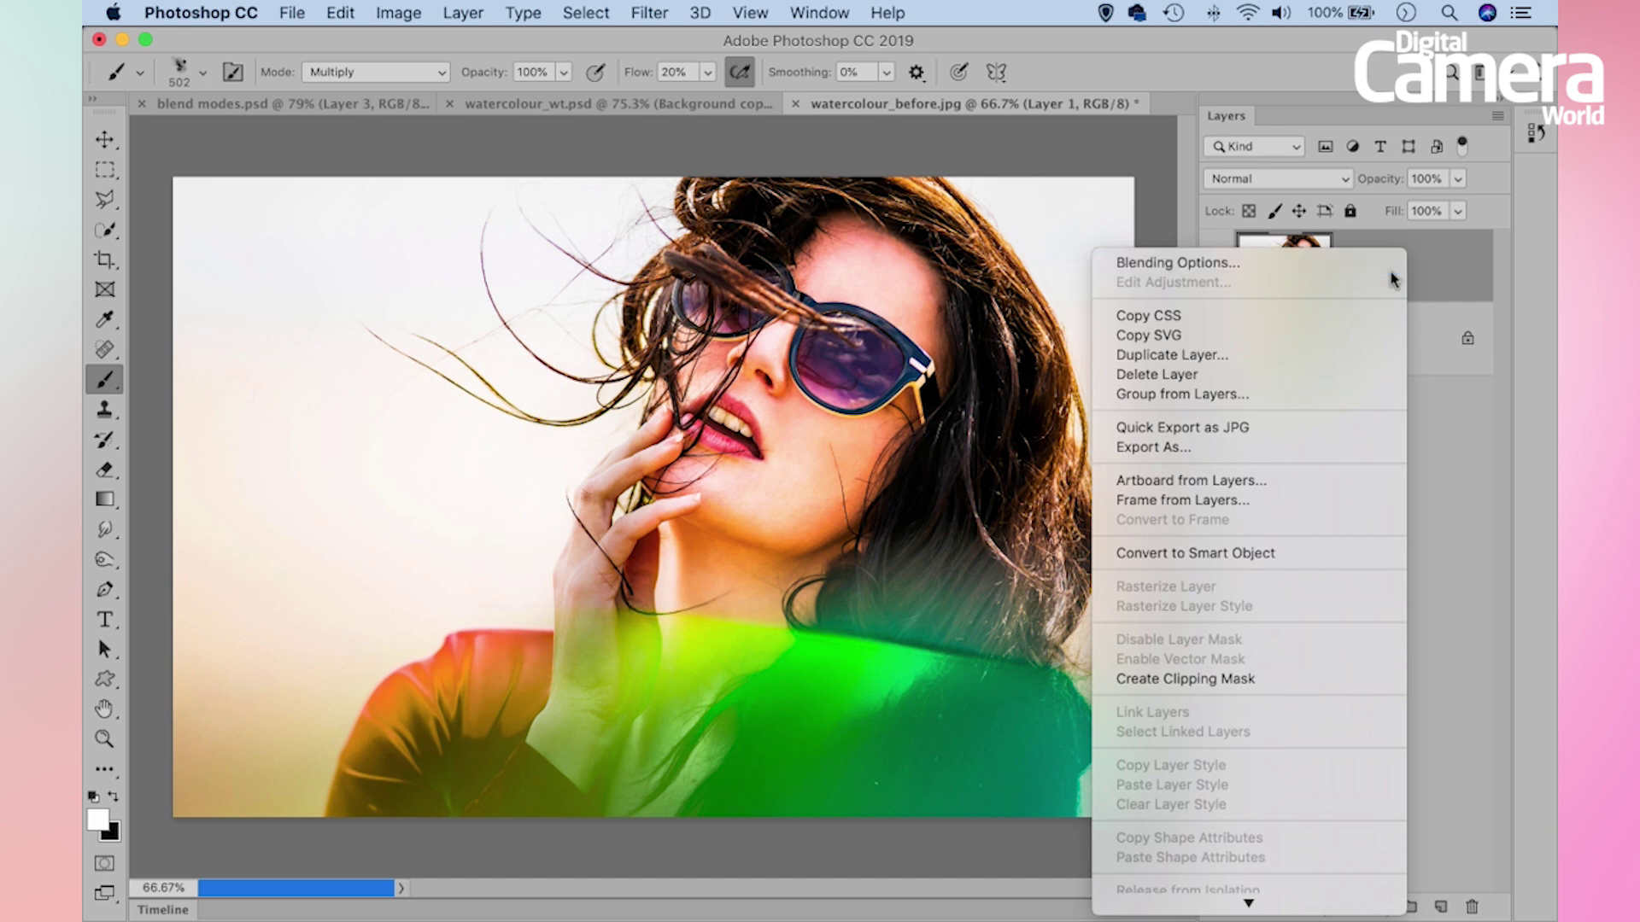
{"action": "left_click", "coordinate": [1294, 553]}
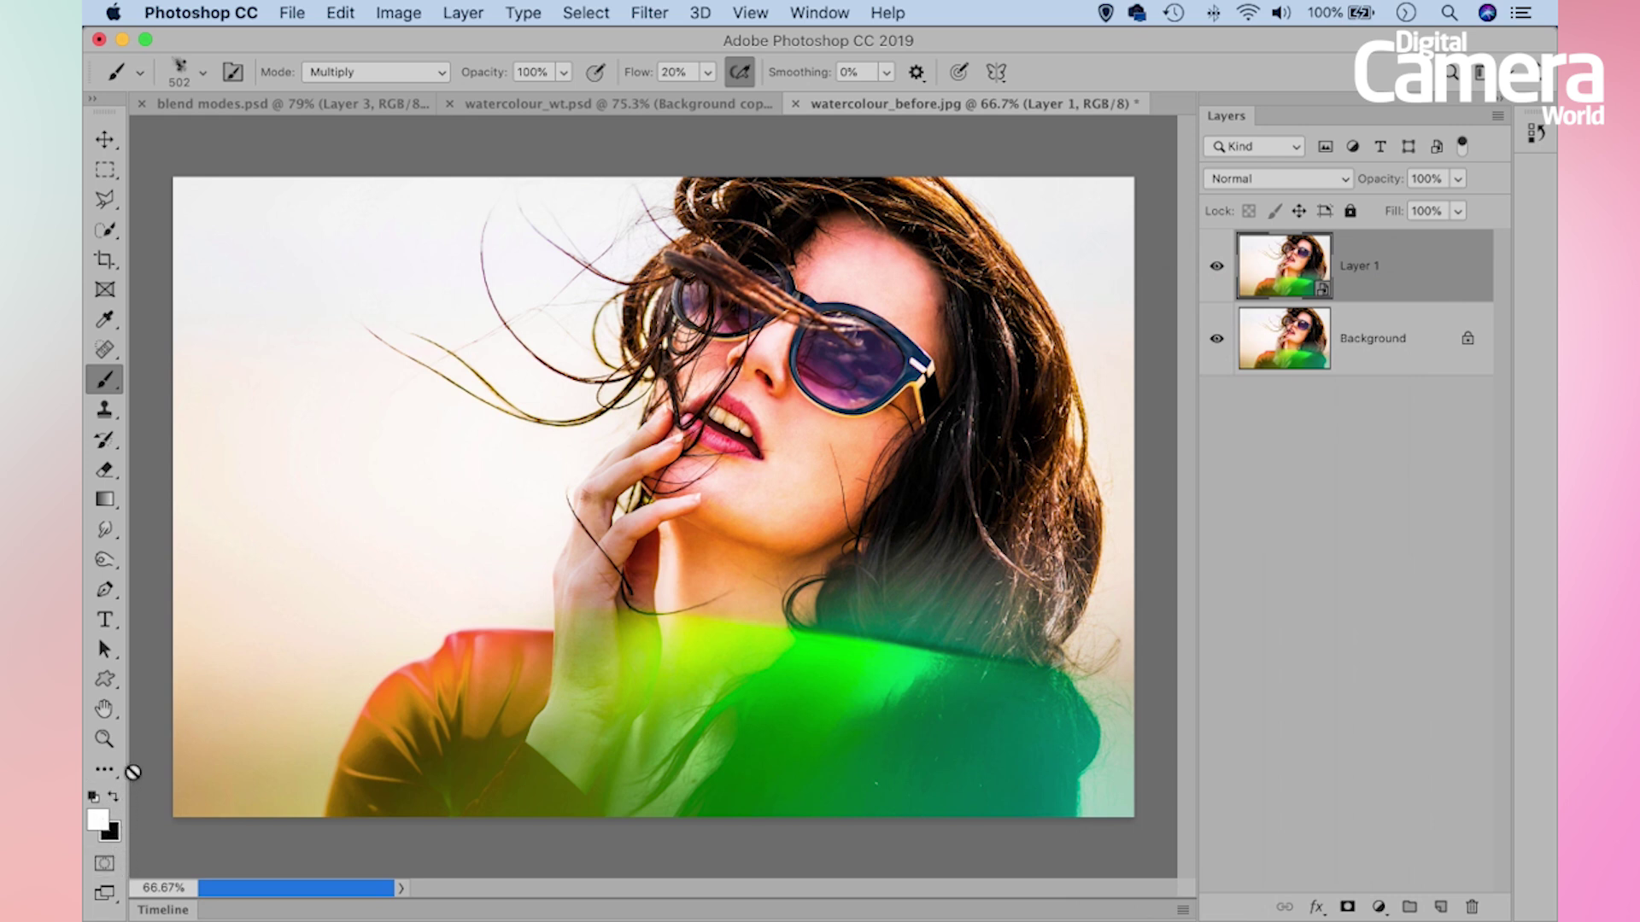
Make black the foreground colour and apply the Torn Edges filter with Image Balance 32, Smoothness 13 and Contrast 15
{"action": "key", "text": "x"}
{"action": "left_click", "coordinate": [657, 12]}
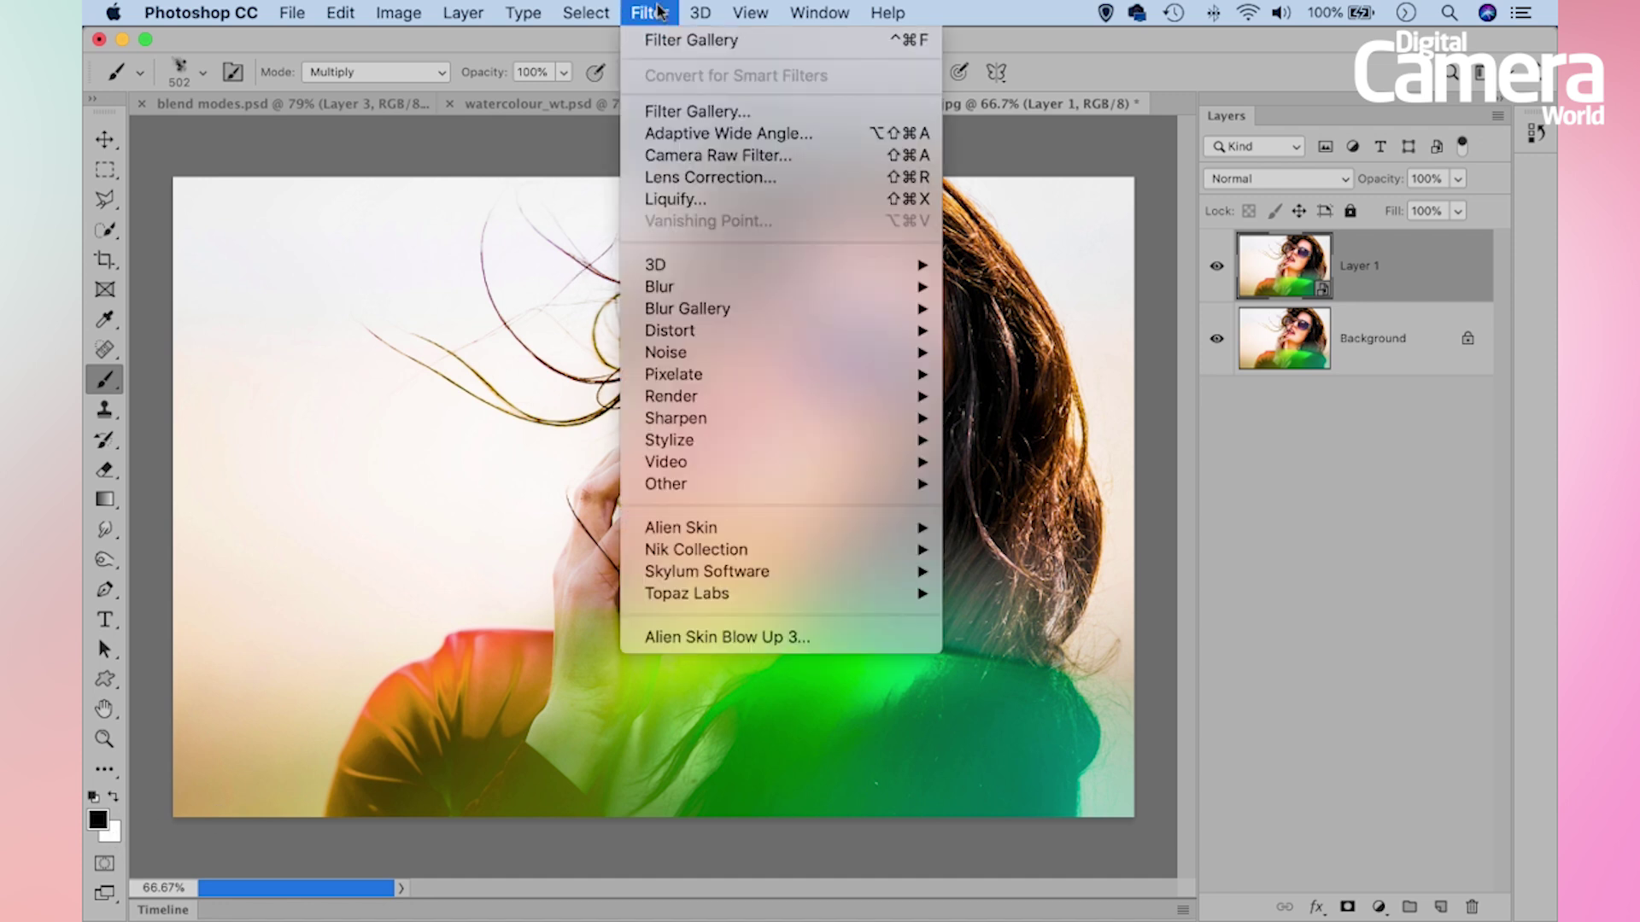
{"action": "left_click", "coordinate": [766, 112]}
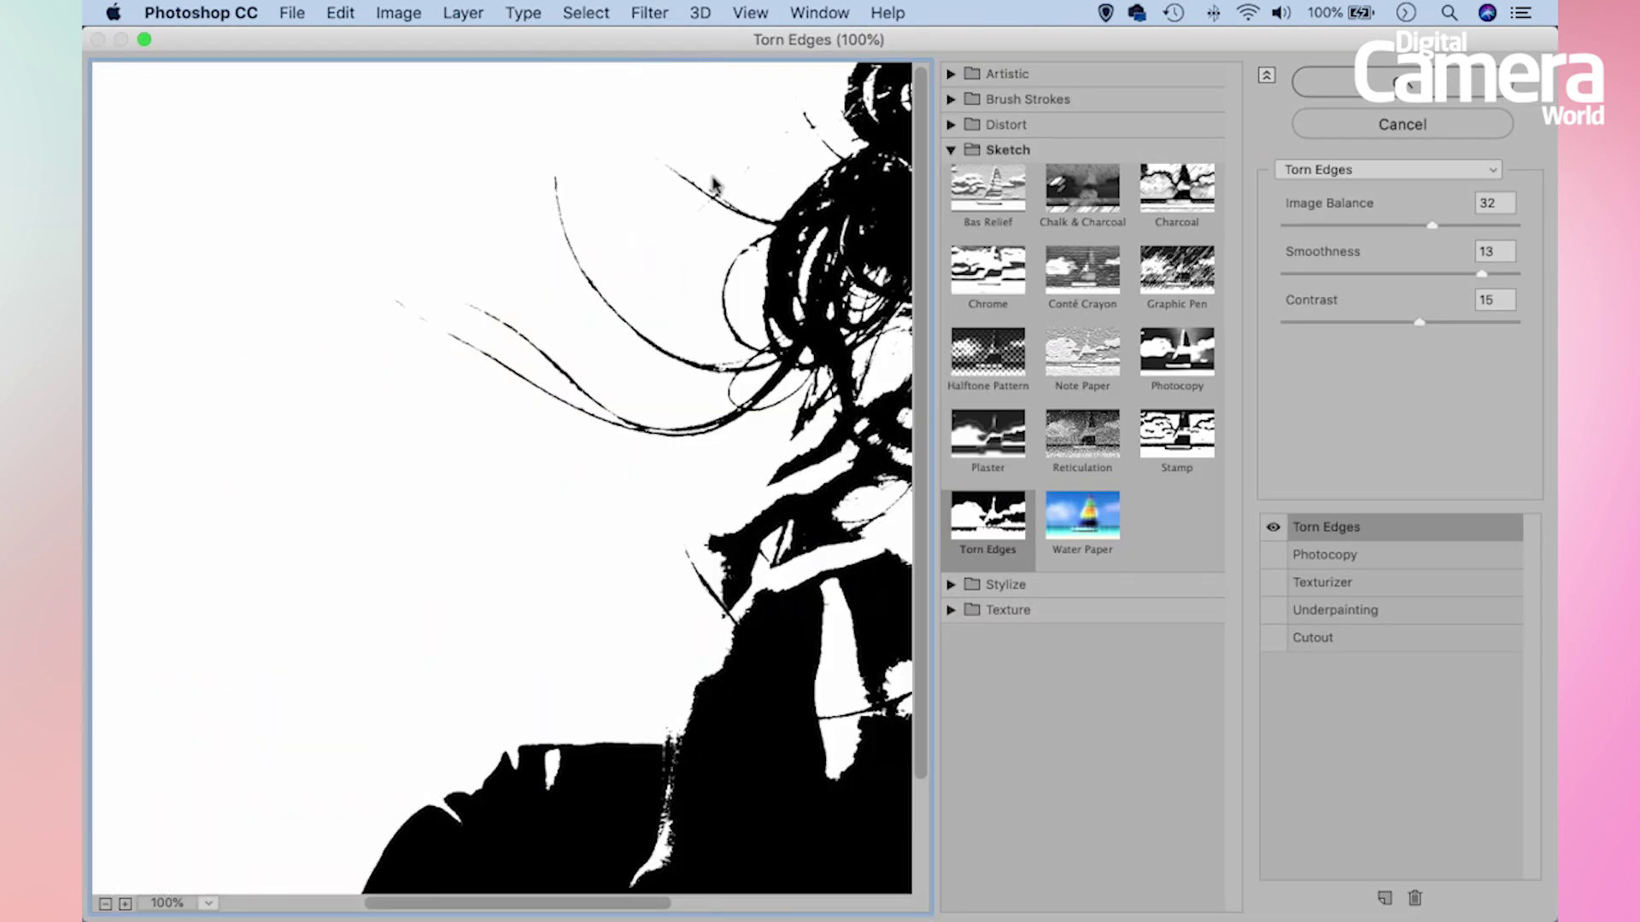
{"action": "left_click", "coordinate": [714, 179], "text": "alt"}
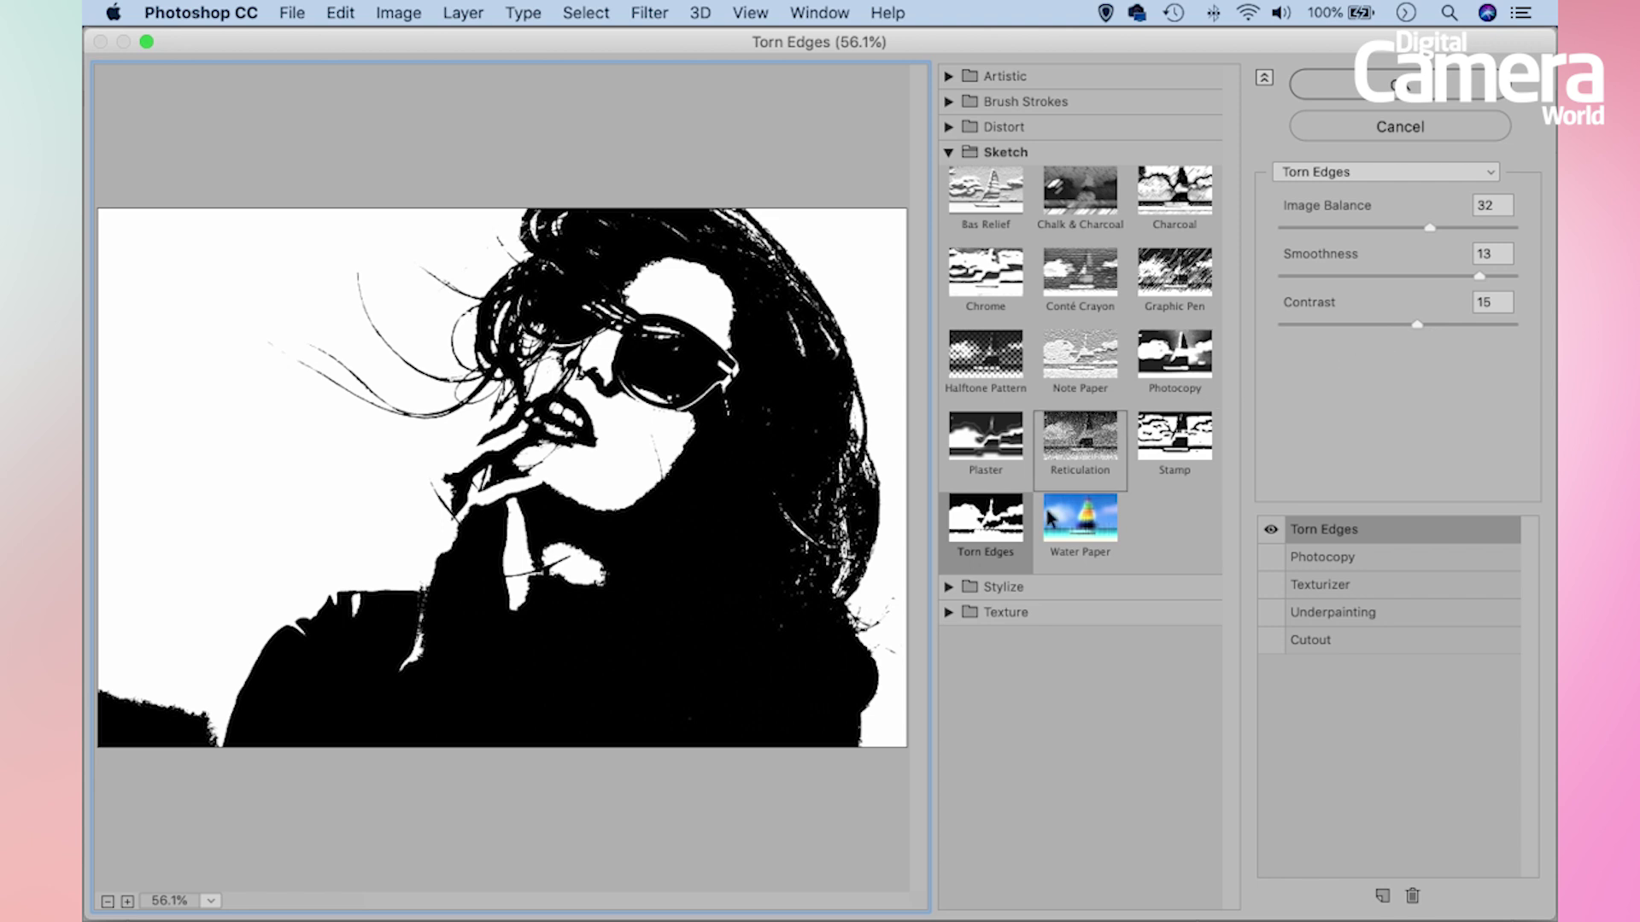
{"action": "left_click", "coordinate": [1400, 84]}
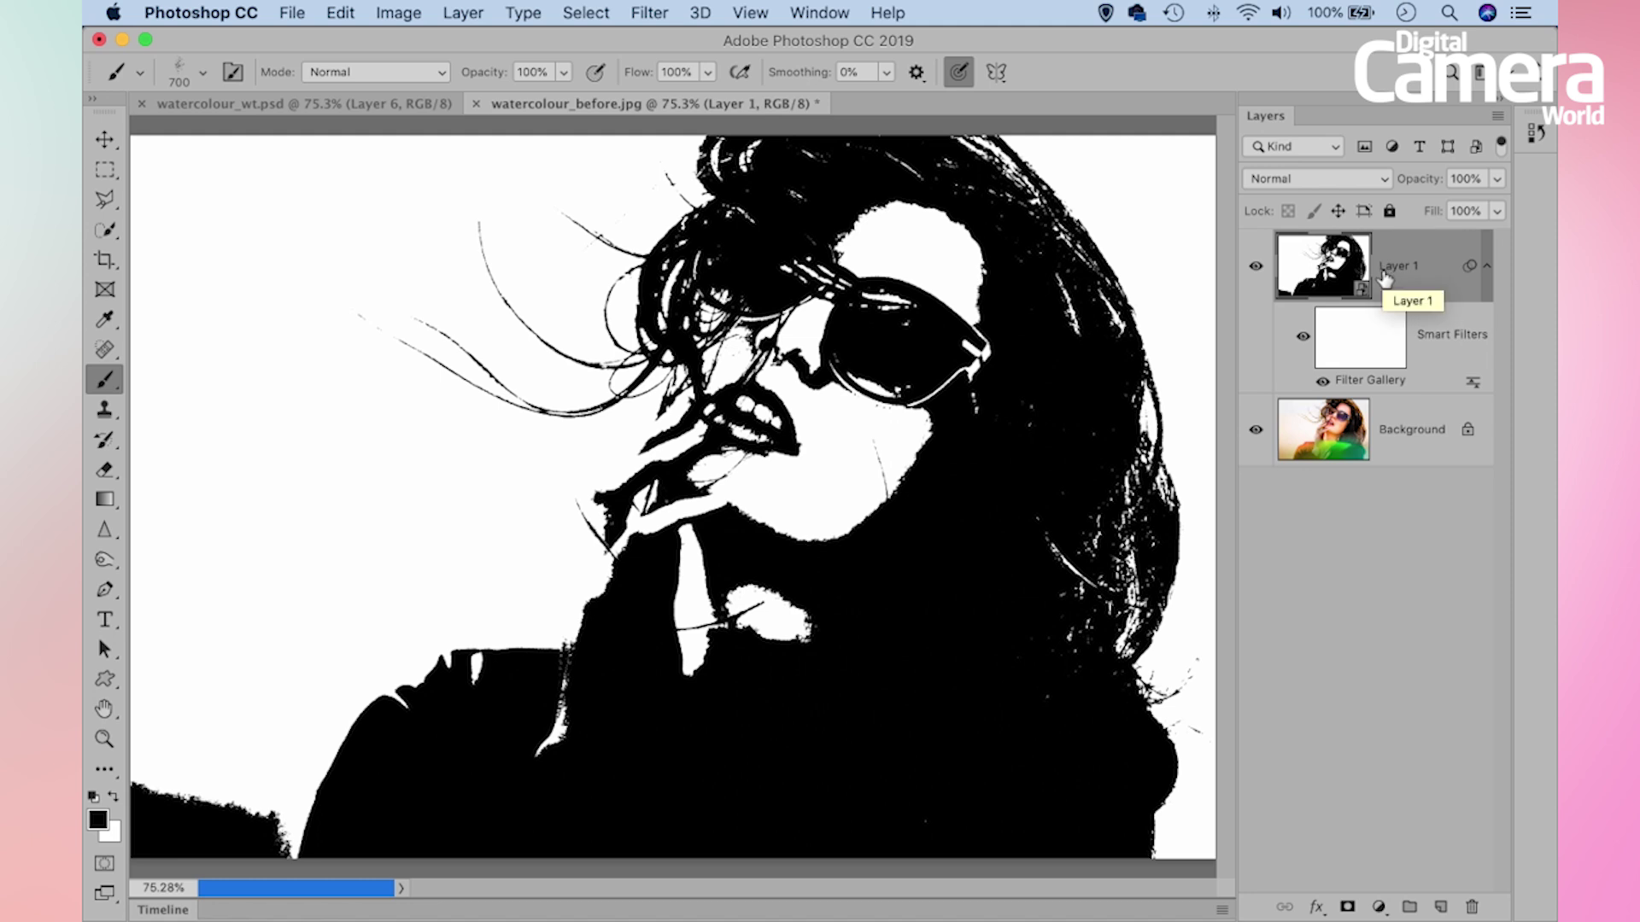
Duplicate the filtered layer and set the duplicate's Torn Edges Image Balance to 21
{"action": "key", "text": "super+j"}
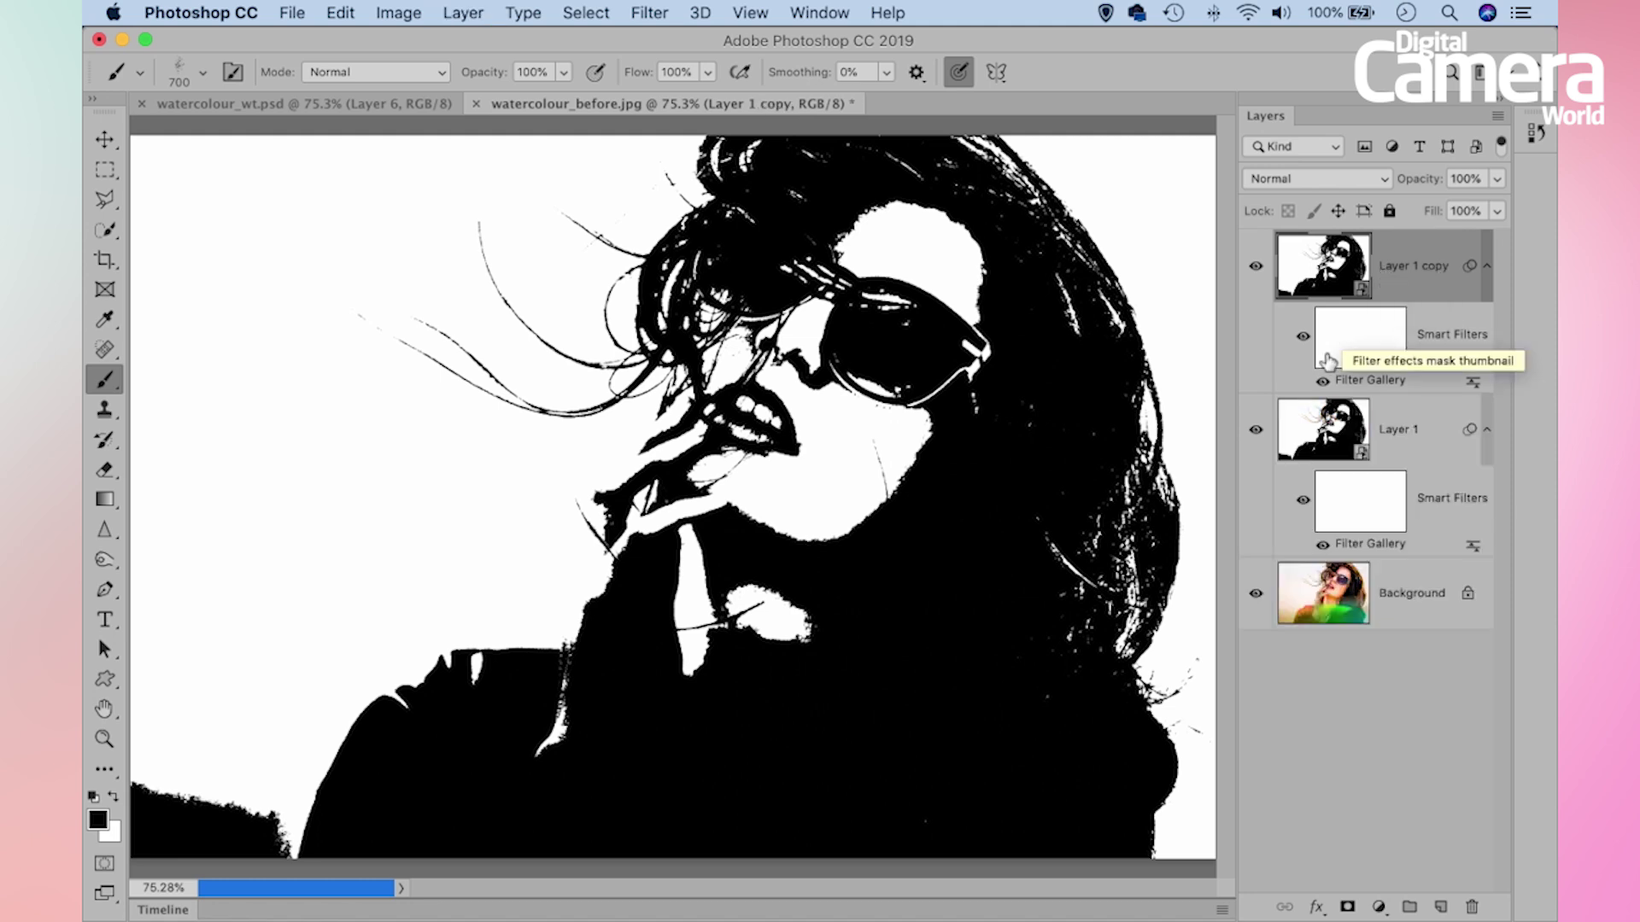
{"action": "double_click", "coordinate": [1371, 380]}
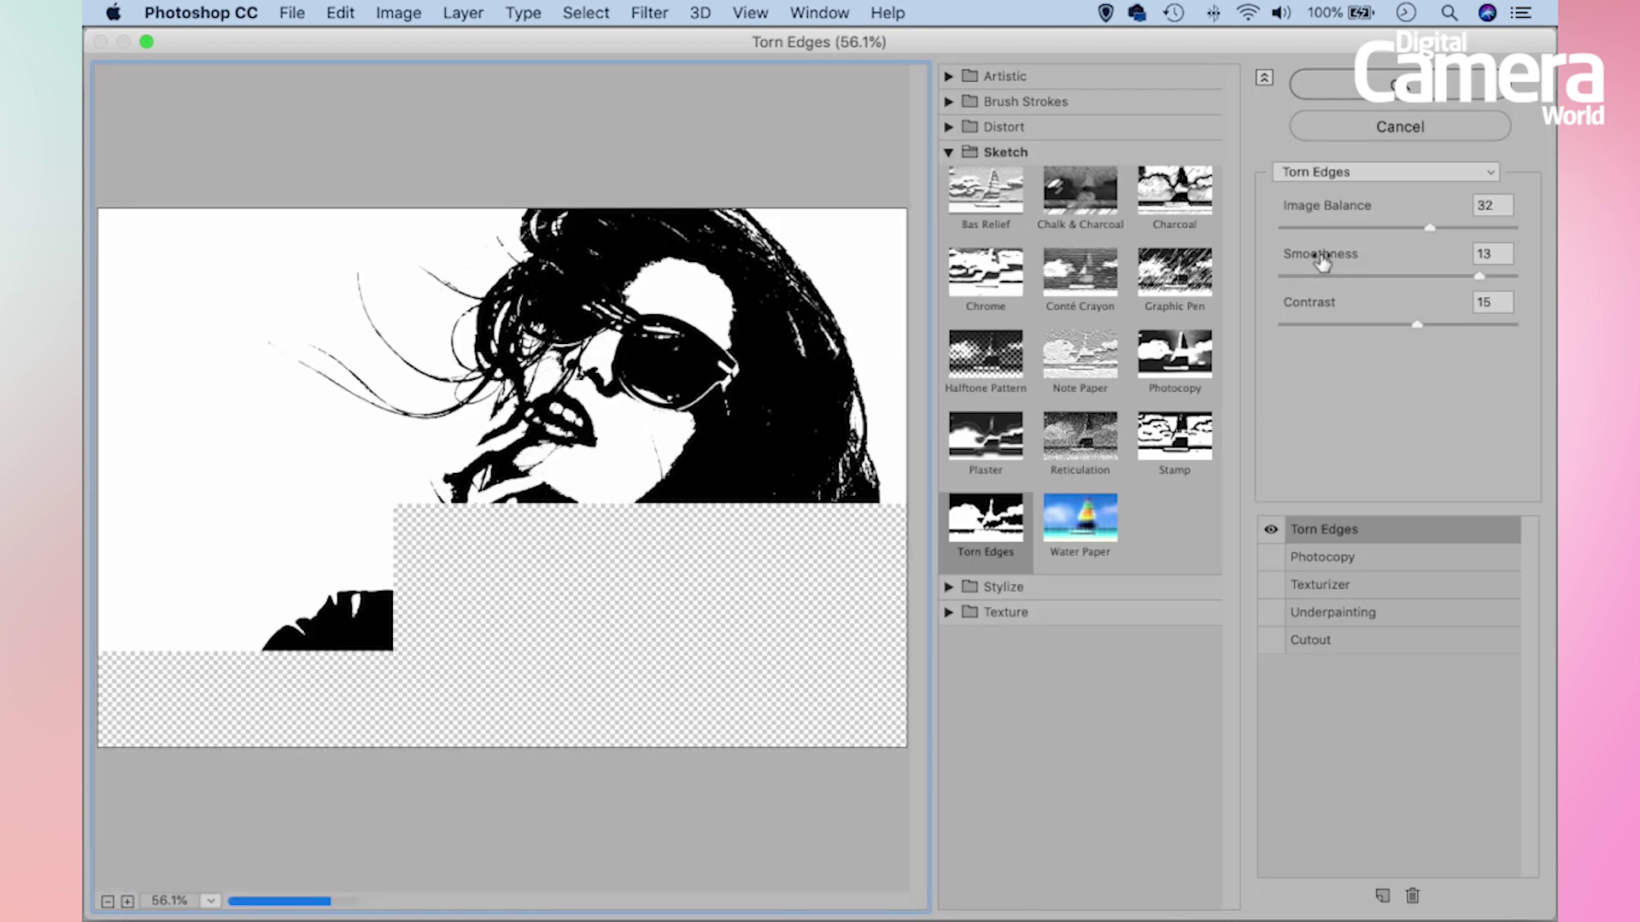
{"action": "left_click_drag", "start_coordinate": [1426, 227], "coordinate": [1377, 224]}
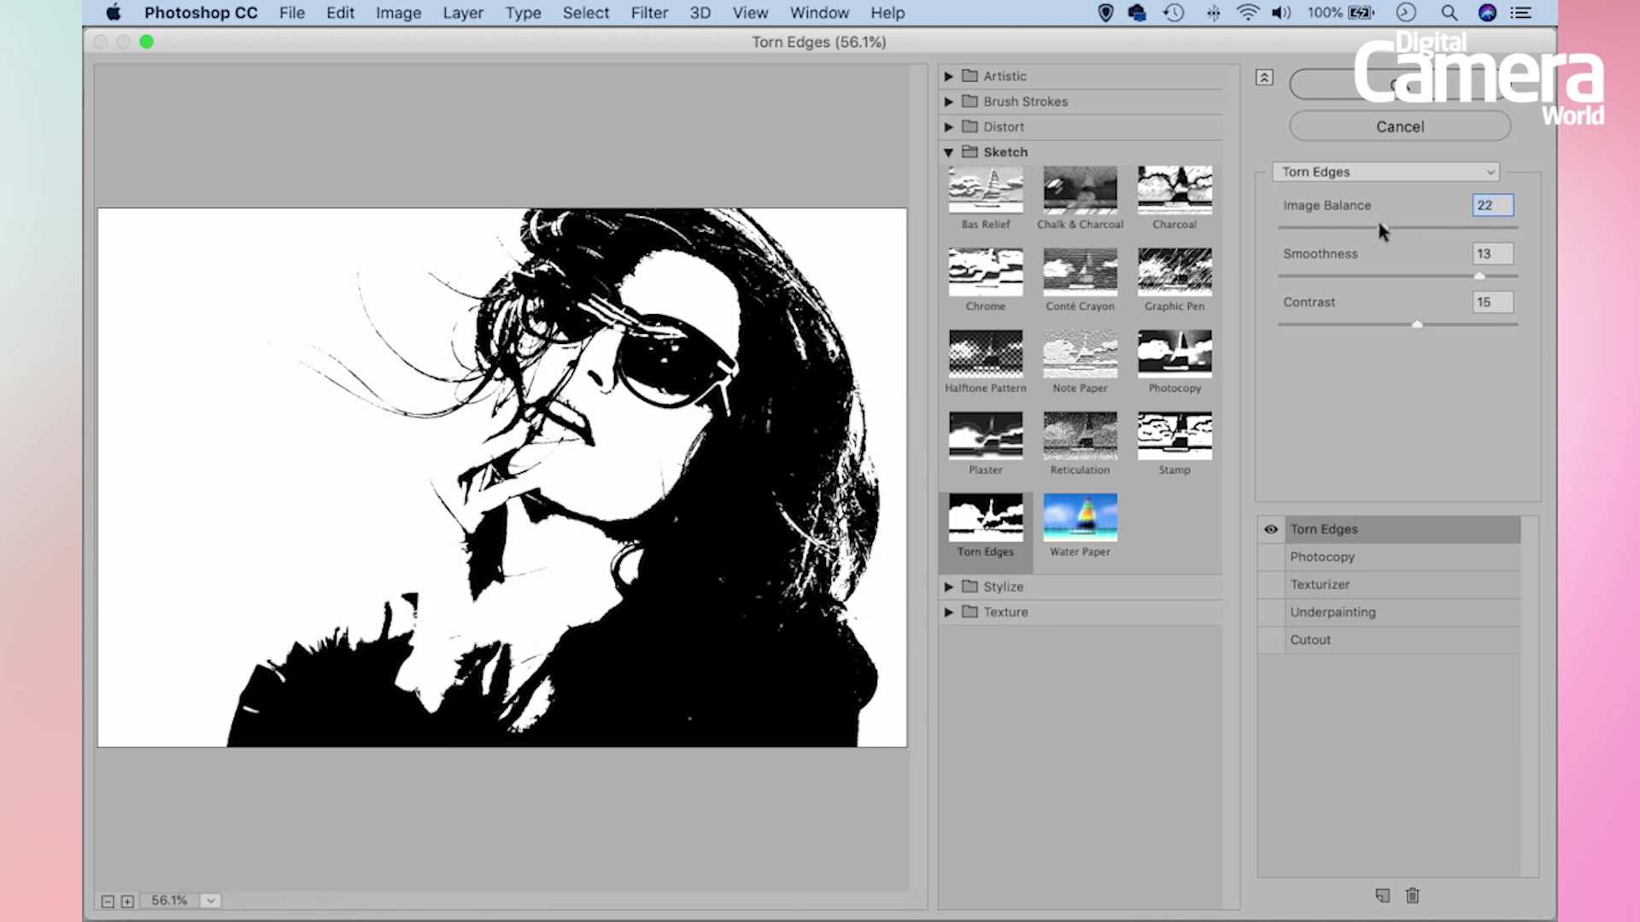
{"action": "left_click", "coordinate": [1325, 83]}
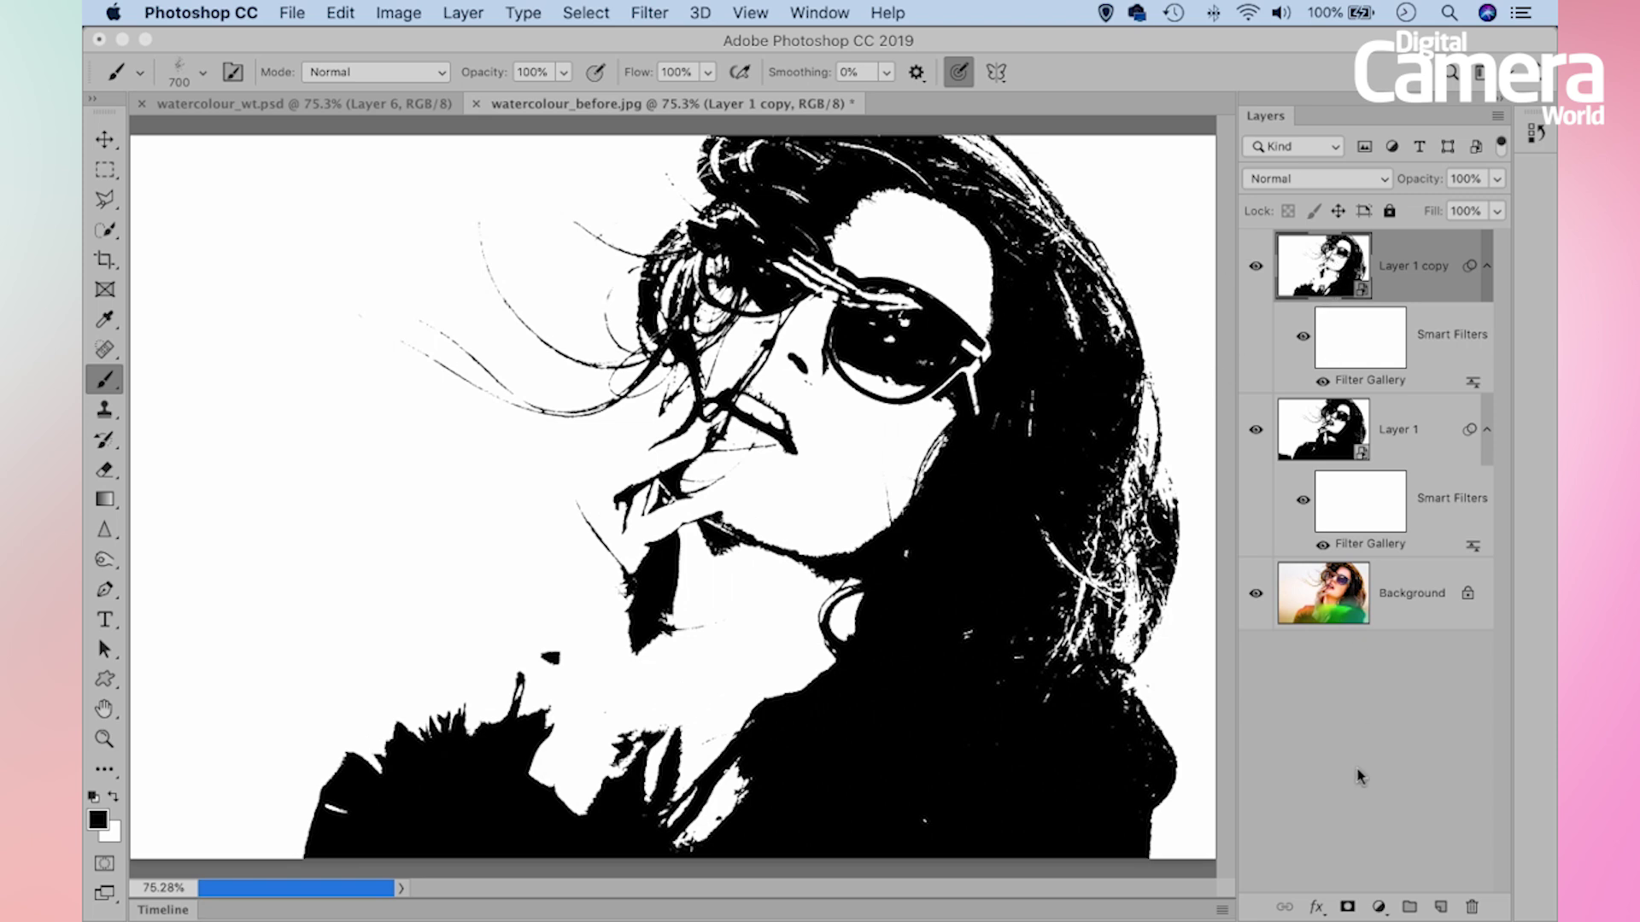
Add a layer mask to the duplicate and choose a soft round 700 px brush with 0% hardness
{"action": "left_click", "coordinate": [1348, 907]}
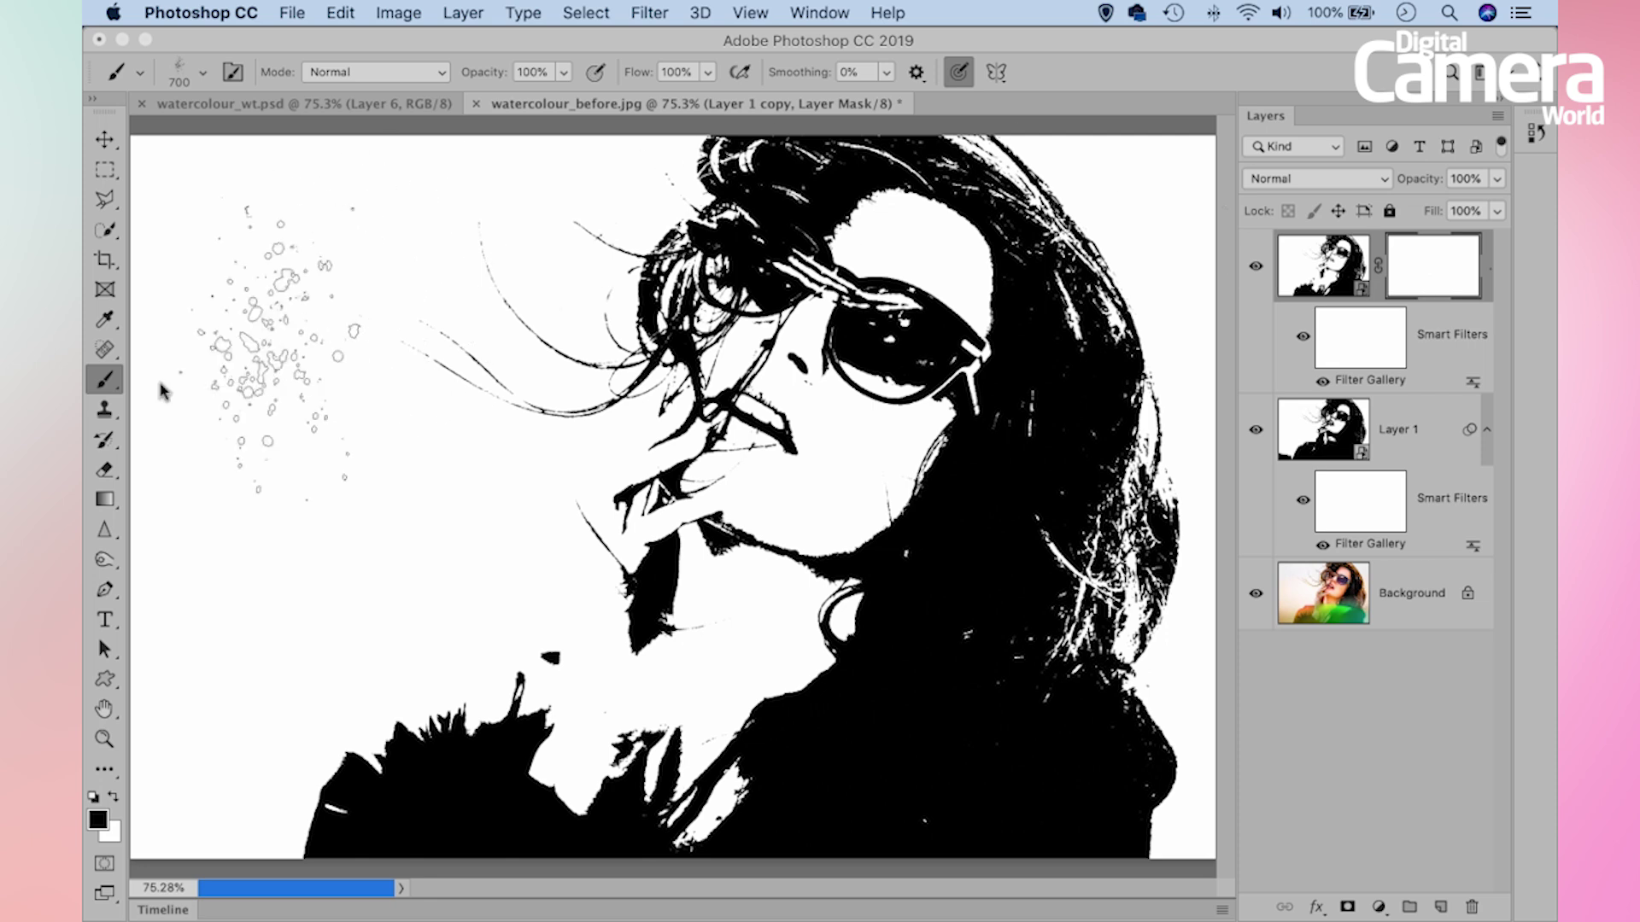
{"action": "left_click", "coordinate": [202, 72]}
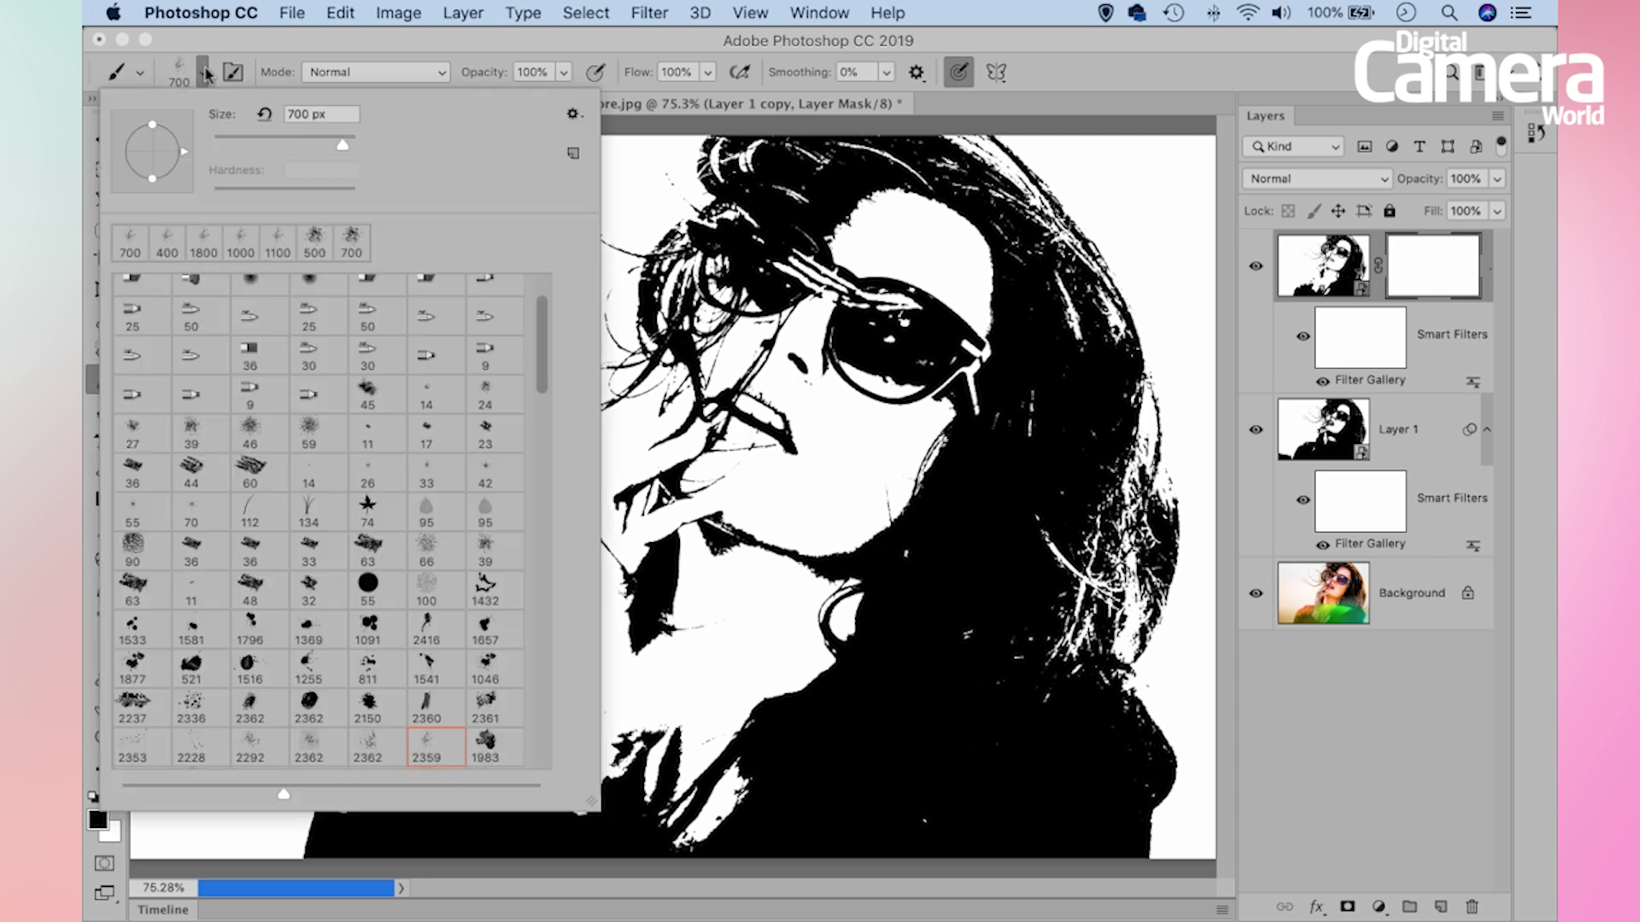
{"action": "scroll", "coordinate": [521, 332], "scroll_direction": "up", "scroll_amount": 5}
{"action": "left_click", "coordinate": [523, 329]}
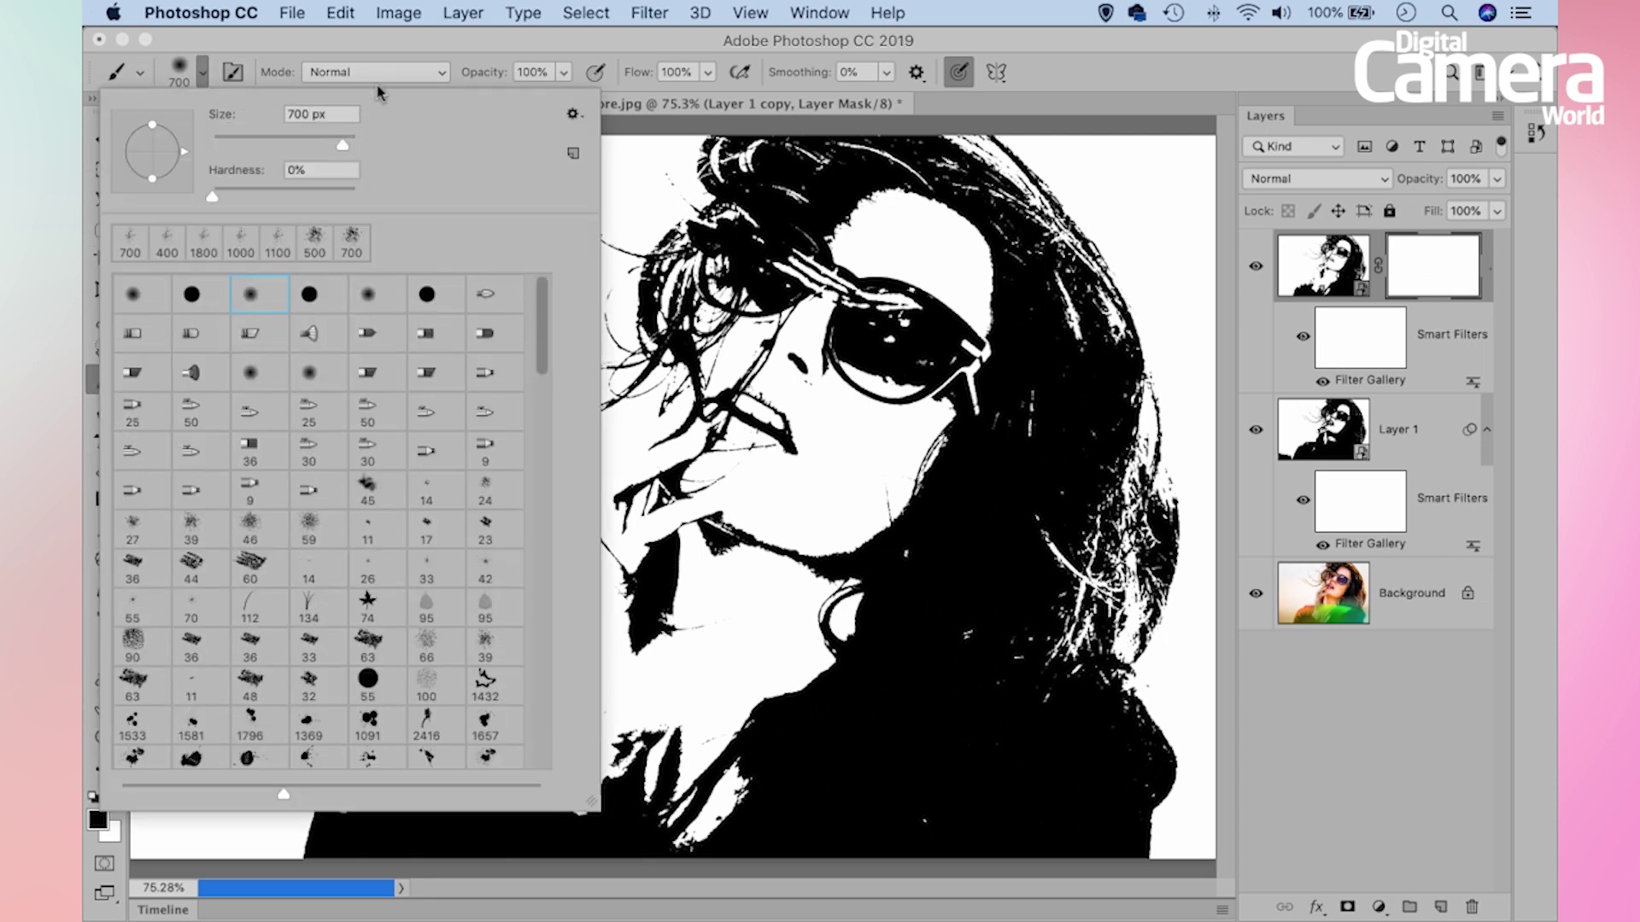
{"action": "left_click", "coordinate": [410, 49]}
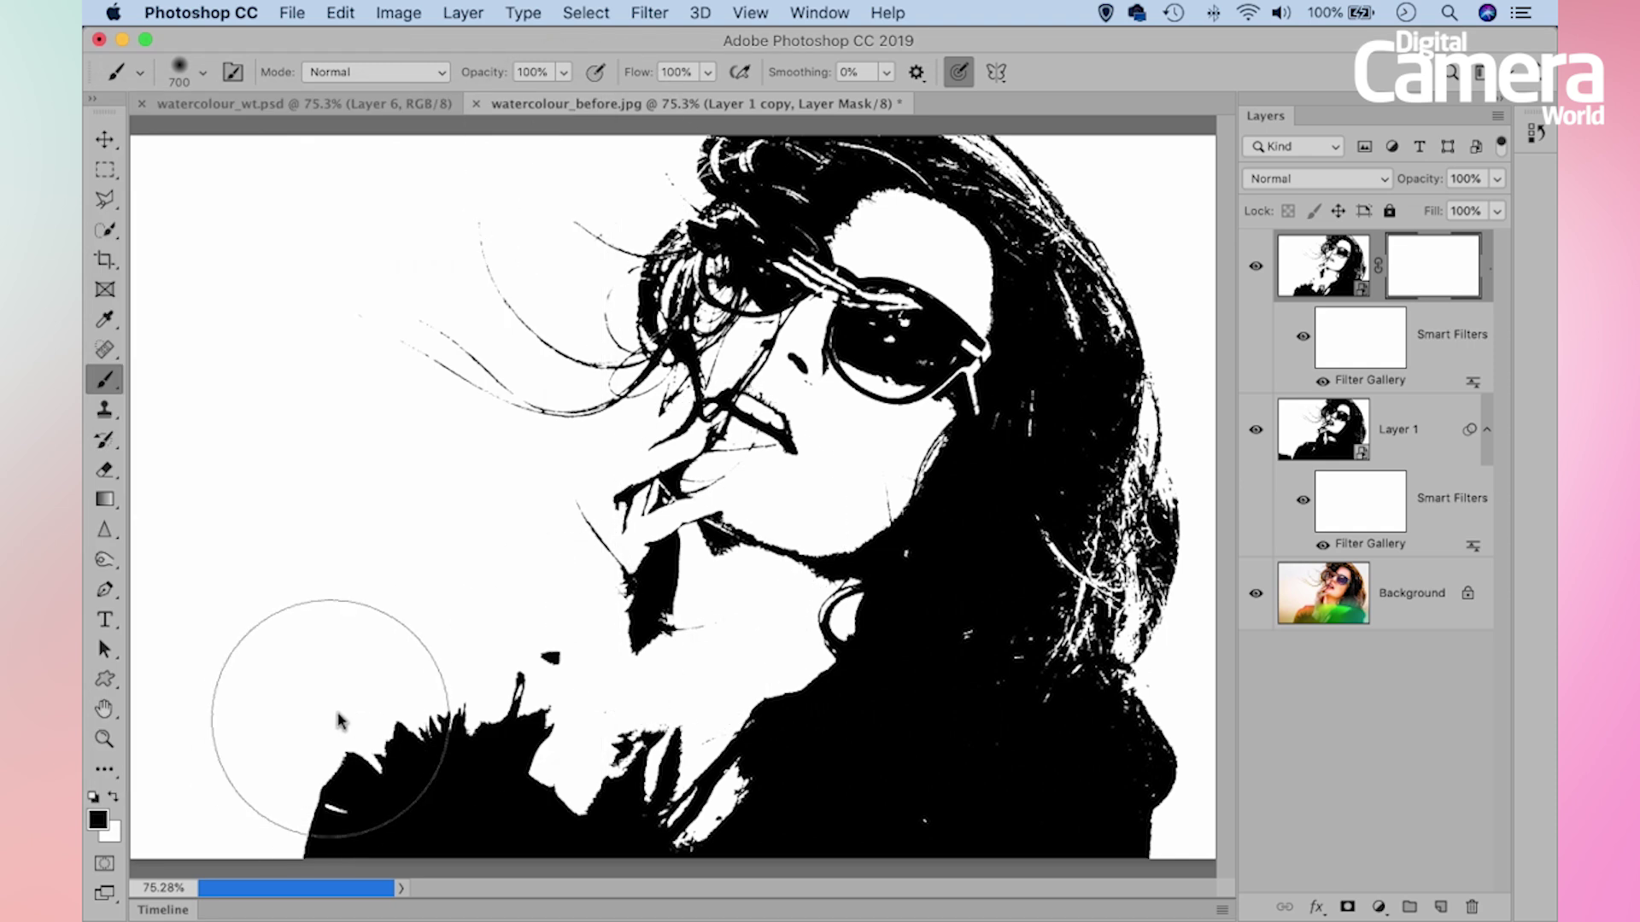
Paint black on the mask over the jacket, neck, hand and lower hair with varying brush sizes, revealing the darker layer beneath
{"action": "mouse_move", "coordinate": [561, 722]}
{"action": "left_mouse_down"}
{"action": "mouse_move", "coordinate": [479, 662]}
{"action": "mouse_move", "coordinate": [610, 555]}
{"action": "mouse_move", "coordinate": [600, 792]}
{"action": "mouse_move", "coordinate": [627, 743]}
{"action": "mouse_move", "coordinate": [883, 777]}
{"action": "mouse_move", "coordinate": [755, 704]}
{"action": "mouse_move", "coordinate": [820, 711]}
{"action": "left_mouse_up"}
{"action": "key", "text": "bracketleft"}
{"action": "key", "text": "bracketleft"}
{"action": "key", "text": "bracketleft"}
{"action": "key", "text": "bracketleft"}
{"action": "key", "text": "bracketleft"}
{"action": "key", "text": "bracketleft"}
{"action": "key", "text": "bracketleft"}
{"action": "mouse_move", "coordinate": [859, 624]}
{"action": "left_mouse_down"}
{"action": "mouse_move", "coordinate": [682, 546]}
{"action": "mouse_move", "coordinate": [798, 581]}
{"action": "left_mouse_up"}
{"action": "key", "text": "bracketleft"}
{"action": "key", "text": "bracketright"}
{"action": "key", "text": "bracketright"}
{"action": "key", "text": "bracketright"}
{"action": "key", "text": "bracketright"}
{"action": "key", "text": "bracketright"}
{"action": "key", "text": "bracketright"}
{"action": "mouse_move", "coordinate": [970, 602]}
{"action": "left_mouse_down"}
{"action": "mouse_move", "coordinate": [1037, 752]}
{"action": "mouse_move", "coordinate": [1099, 549]}
{"action": "mouse_move", "coordinate": [1133, 516]}
{"action": "left_mouse_up"}
{"action": "mouse_move", "coordinate": [546, 751]}
{"action": "left_mouse_down"}
{"action": "mouse_move", "coordinate": [293, 750]}
{"action": "mouse_move", "coordinate": [428, 614]}
{"action": "mouse_move", "coordinate": [416, 736]}
{"action": "mouse_move", "coordinate": [488, 626]}
{"action": "mouse_move", "coordinate": [546, 630]}
{"action": "mouse_move", "coordinate": [612, 551]}
{"action": "mouse_move", "coordinate": [662, 431]}
{"action": "mouse_move", "coordinate": [687, 457]}
{"action": "mouse_move", "coordinate": [677, 410]}
{"action": "mouse_move", "coordinate": [632, 512]}
{"action": "mouse_move", "coordinate": [718, 529]}
{"action": "mouse_move", "coordinate": [940, 423]}
{"action": "mouse_move", "coordinate": [900, 483]}
{"action": "mouse_move", "coordinate": [919, 442]}
{"action": "left_mouse_up"}
Reduce the brush size to 50 px and make white the foreground colour for refining the mask
{"action": "key", "text": "bracketleft"}
{"action": "key", "text": "bracketleft"}
{"action": "key", "text": "bracketleft"}
{"action": "key", "text": "bracketleft"}
{"action": "key", "text": "bracketleft"}
{"action": "key", "text": "bracketleft"}
{"action": "key", "text": "bracketleft"}
{"action": "key", "text": "bracketleft"}
{"action": "key", "text": "x"}
{"action": "key", "text": "bracketleft"}
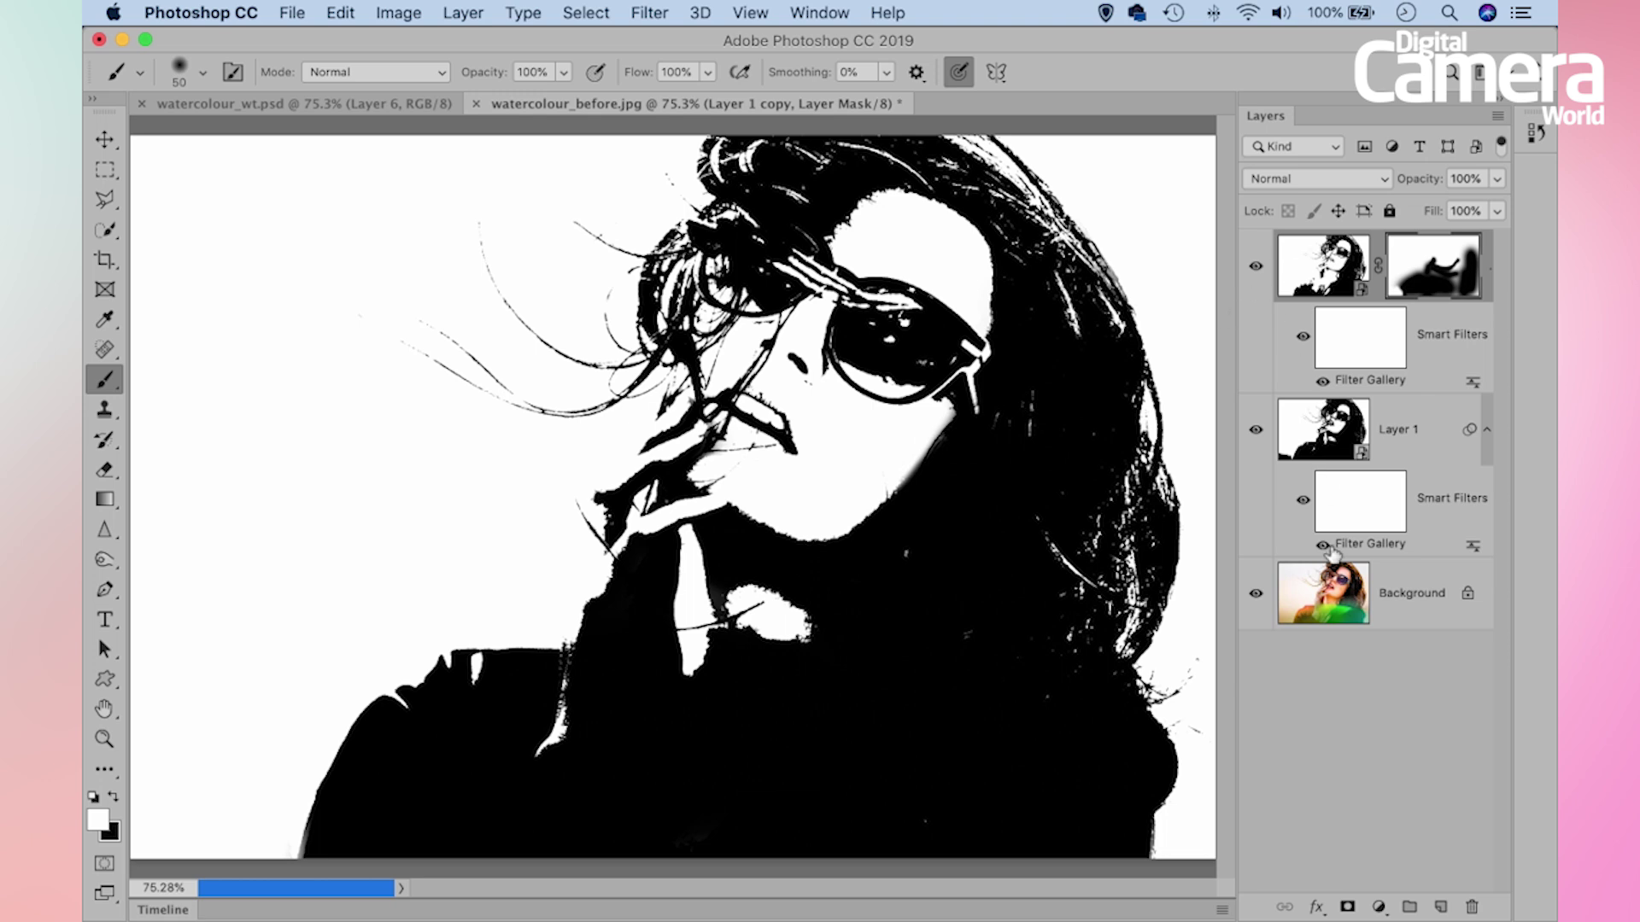
Duplicate the masked layer, restore black as the foreground colour and delete the new copy's layer mask
{"action": "key", "text": "super+j"}
{"action": "key", "text": "x"}
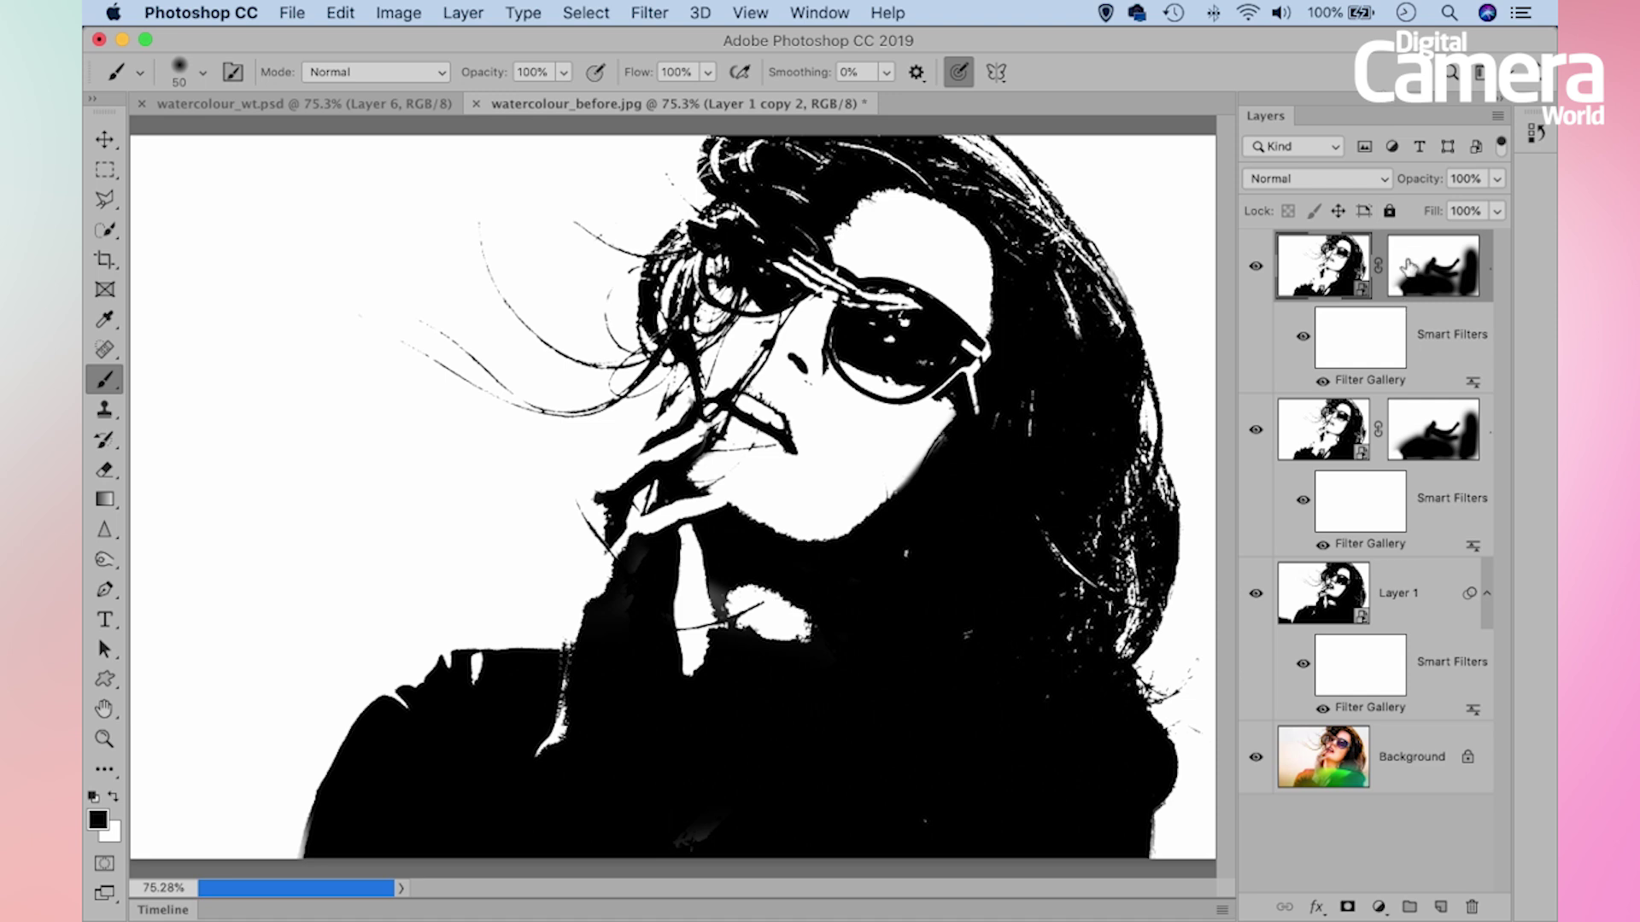
{"action": "right_click", "coordinate": [1441, 265]}
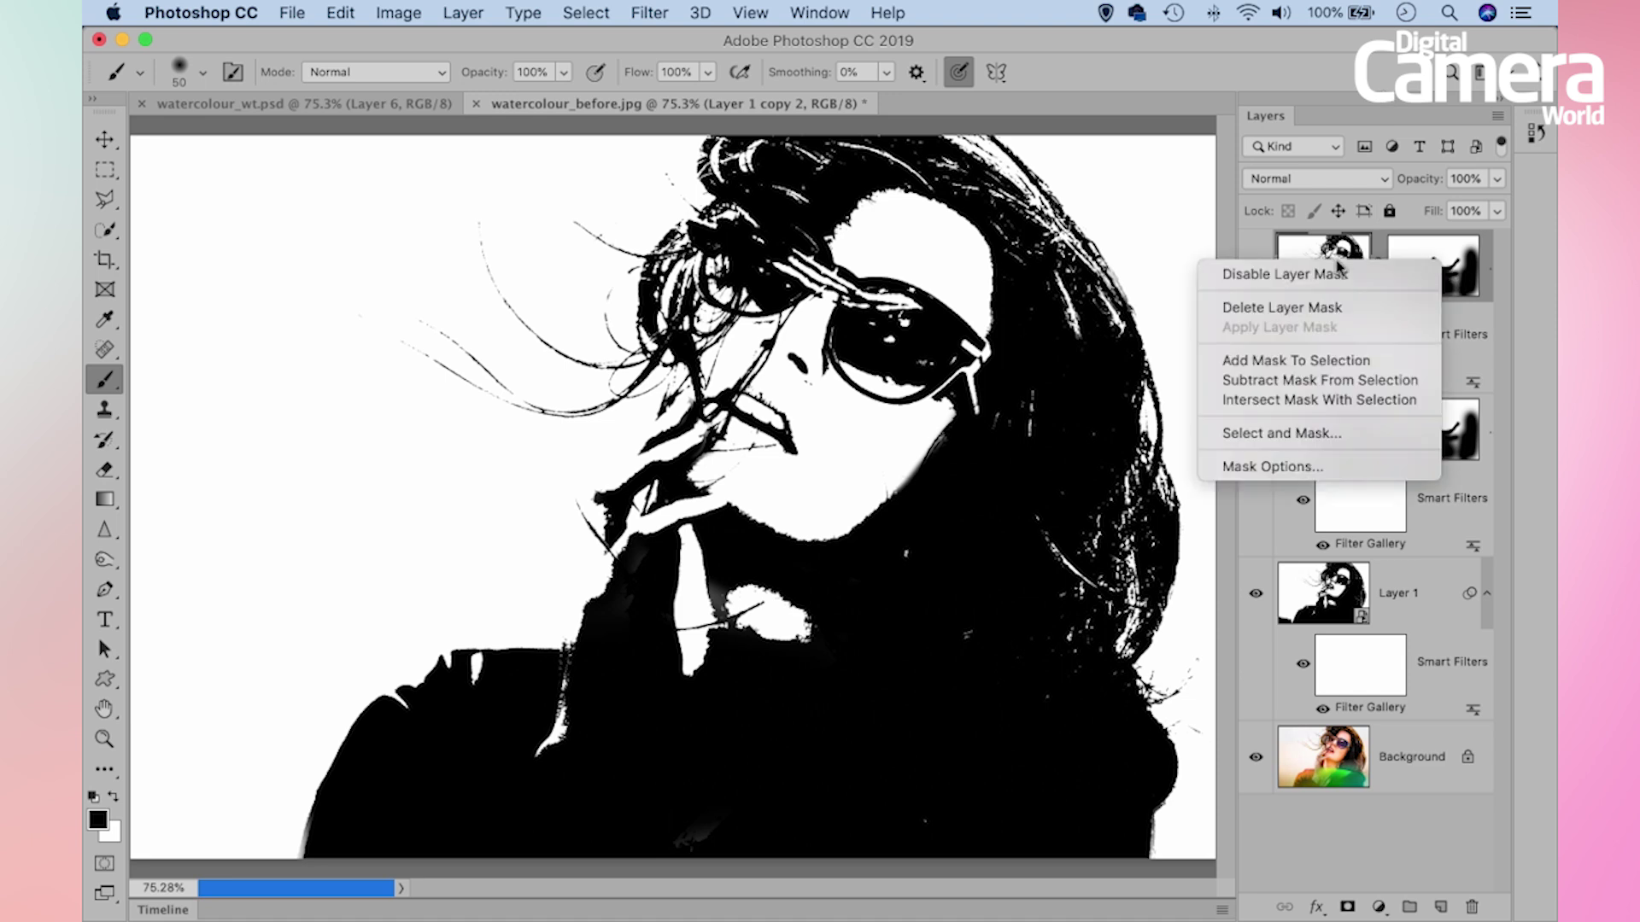
{"action": "left_click", "coordinate": [1337, 307]}
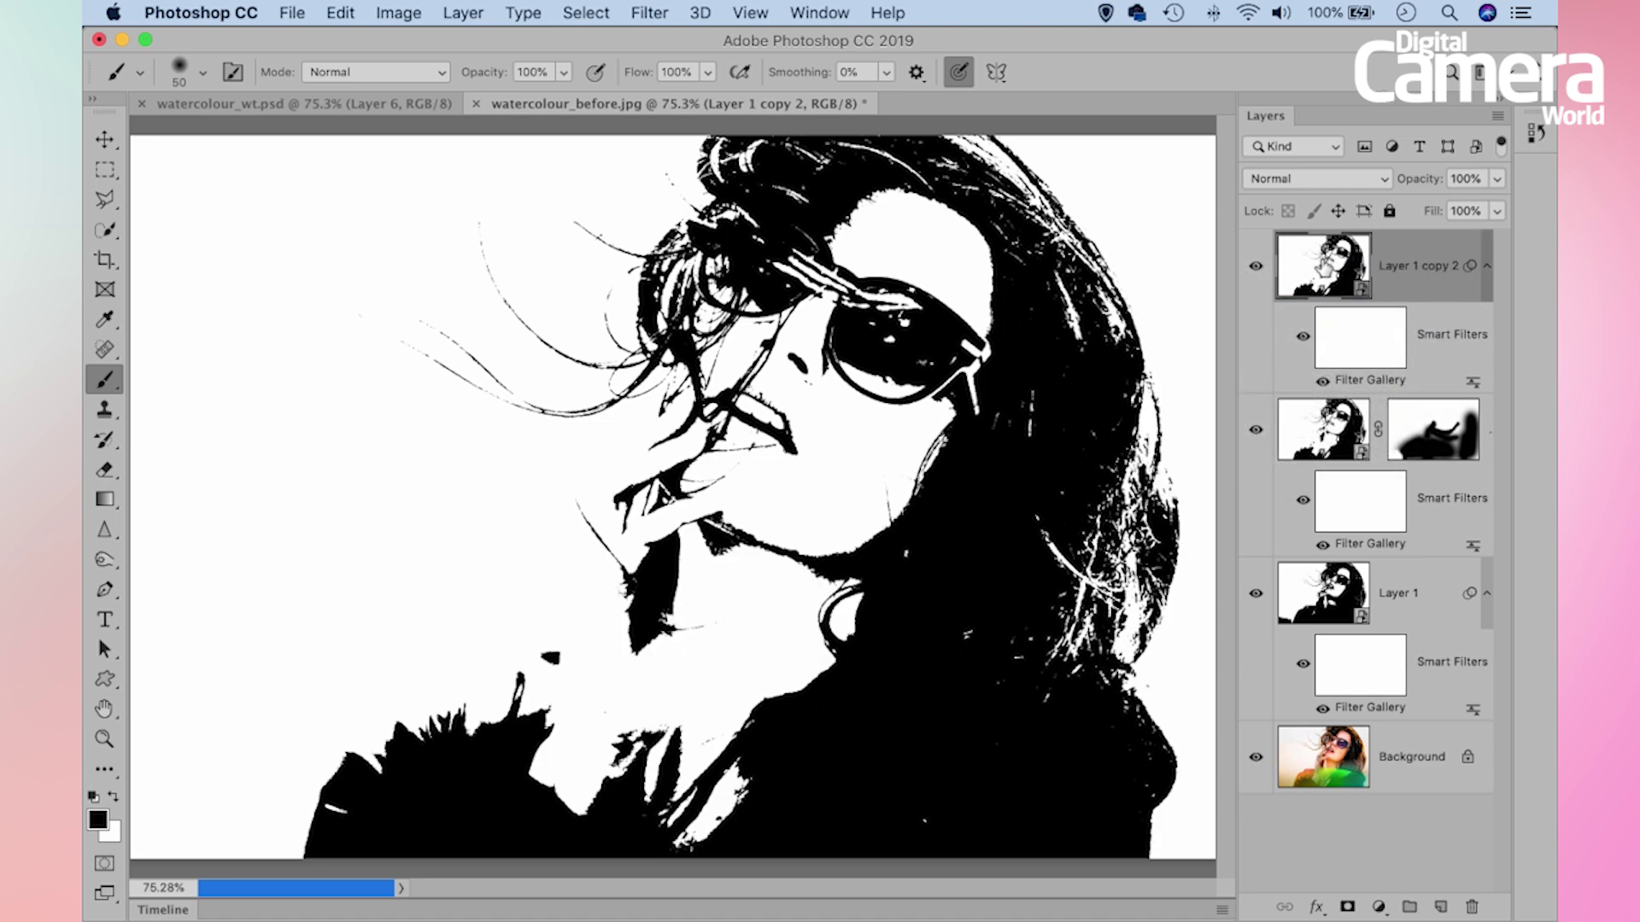
Change the top layer's Filter Gallery effect to Photocopy with Detail 9 and Darkness 1
{"action": "double_click", "coordinate": [1364, 386]}
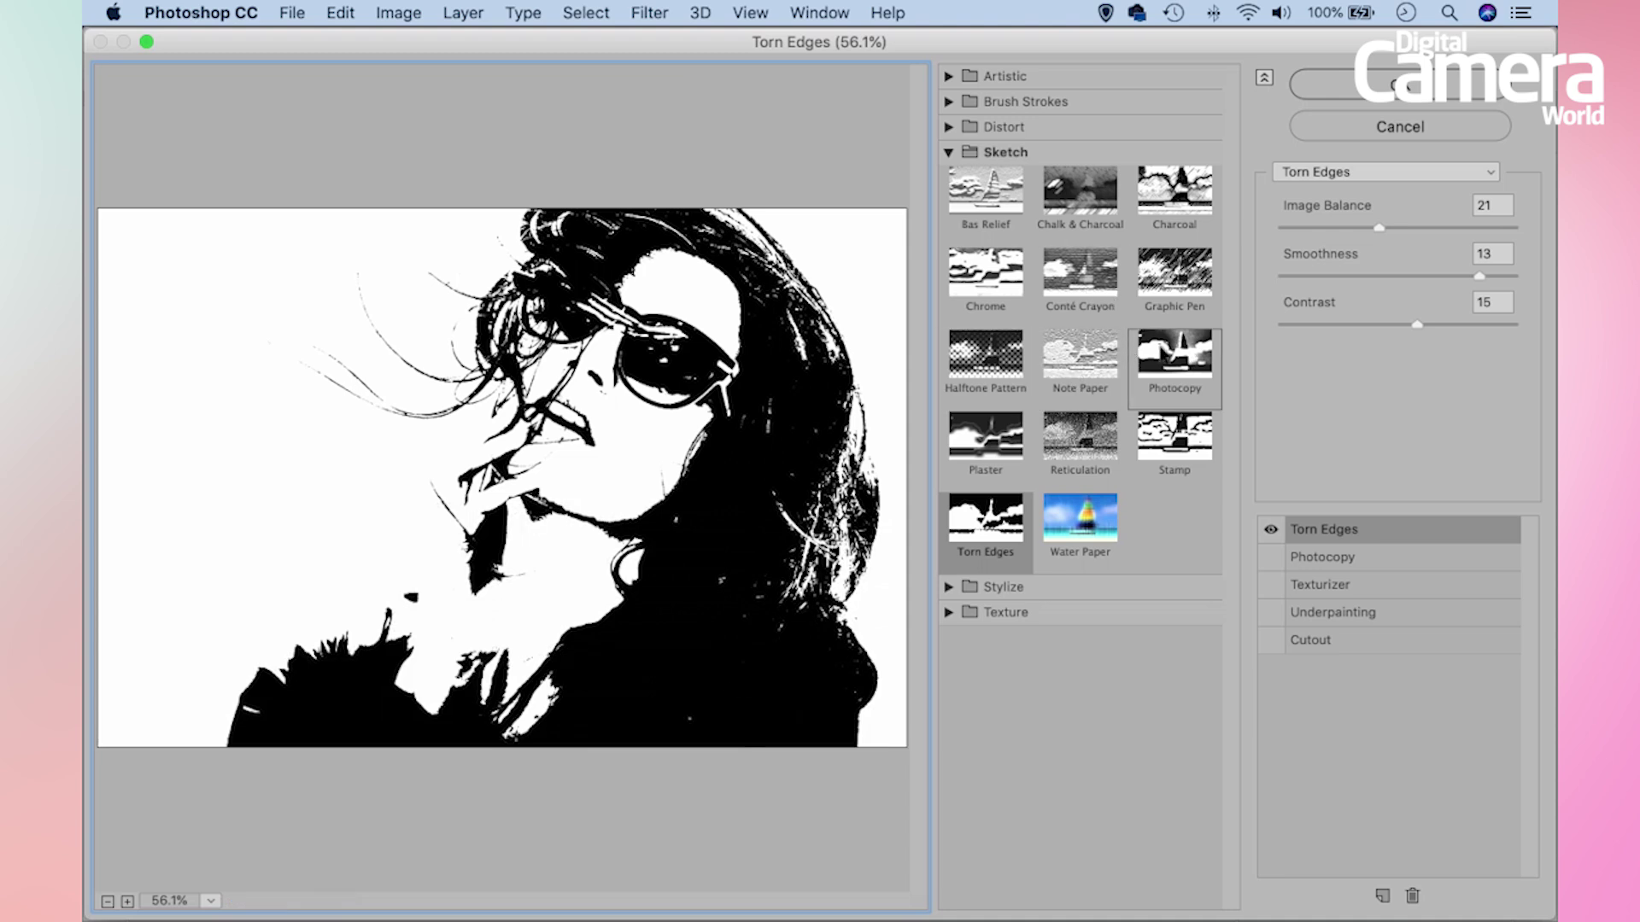
{"action": "left_click", "coordinate": [1171, 354]}
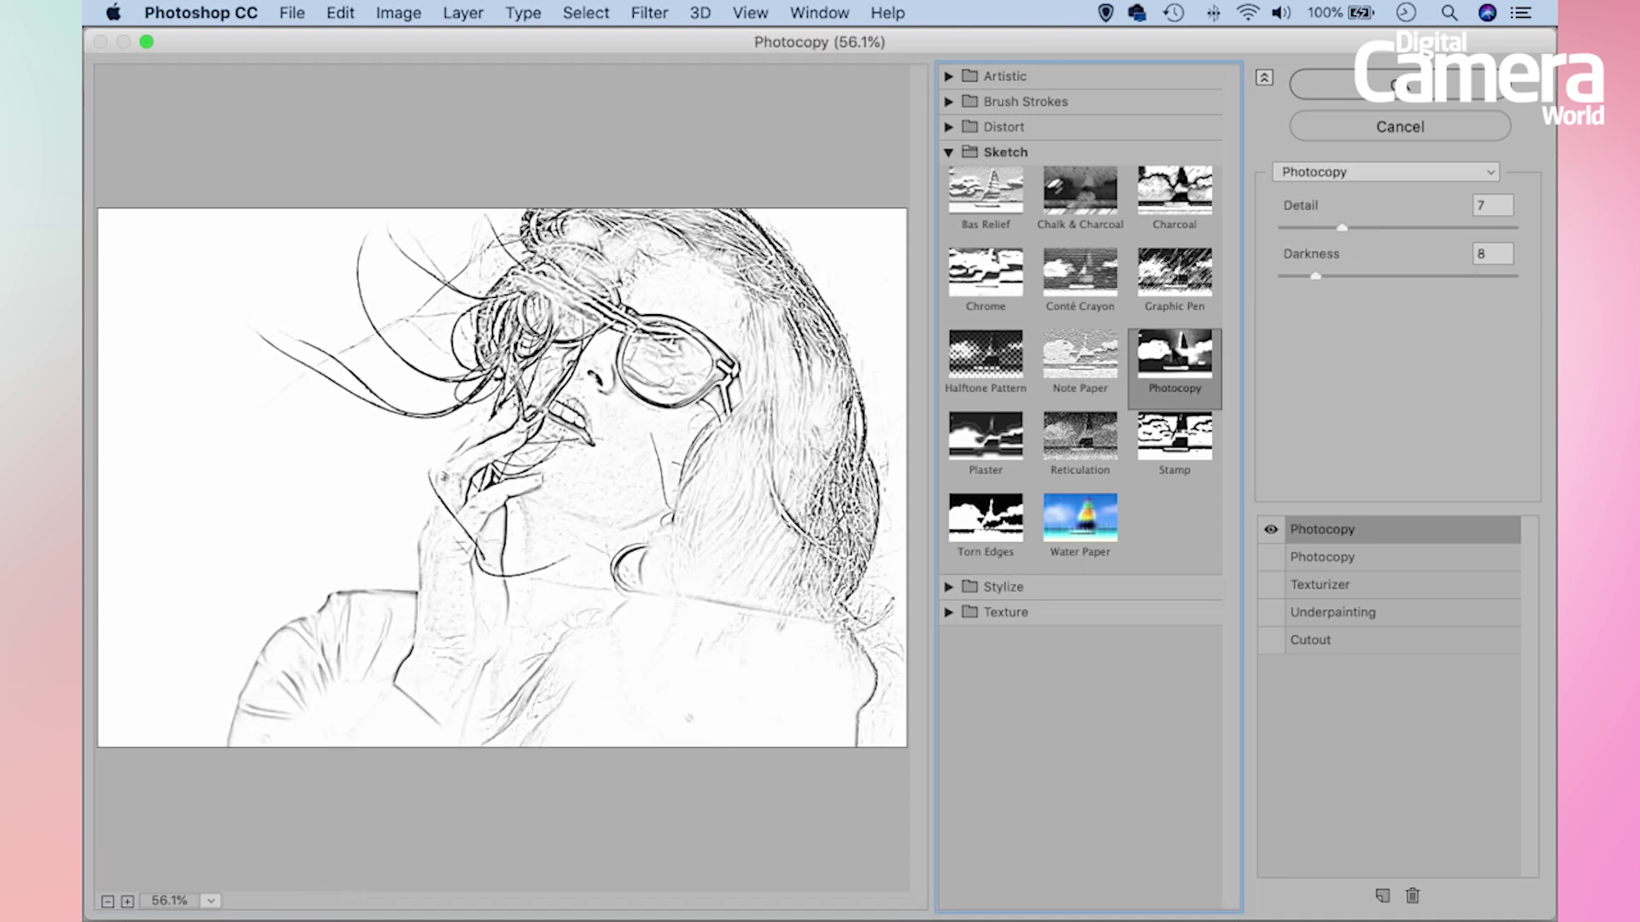
{"action": "left_click_drag", "start_coordinate": [1344, 227], "coordinate": [1366, 227]}
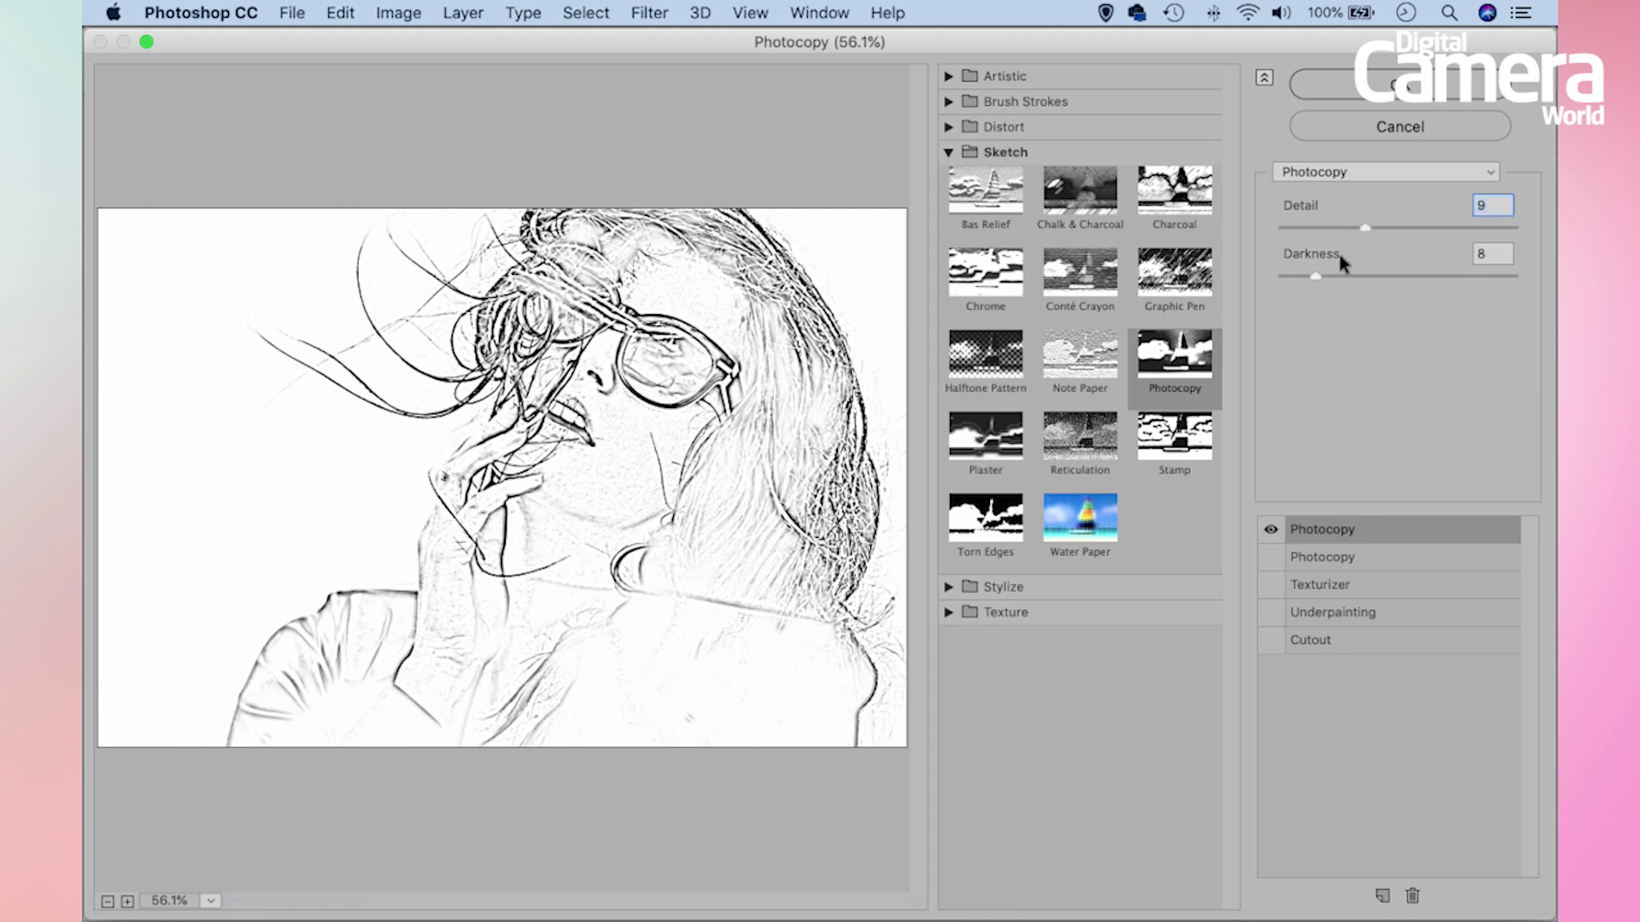
{"action": "left_click_drag", "start_coordinate": [1316, 275], "coordinate": [1281, 277]}
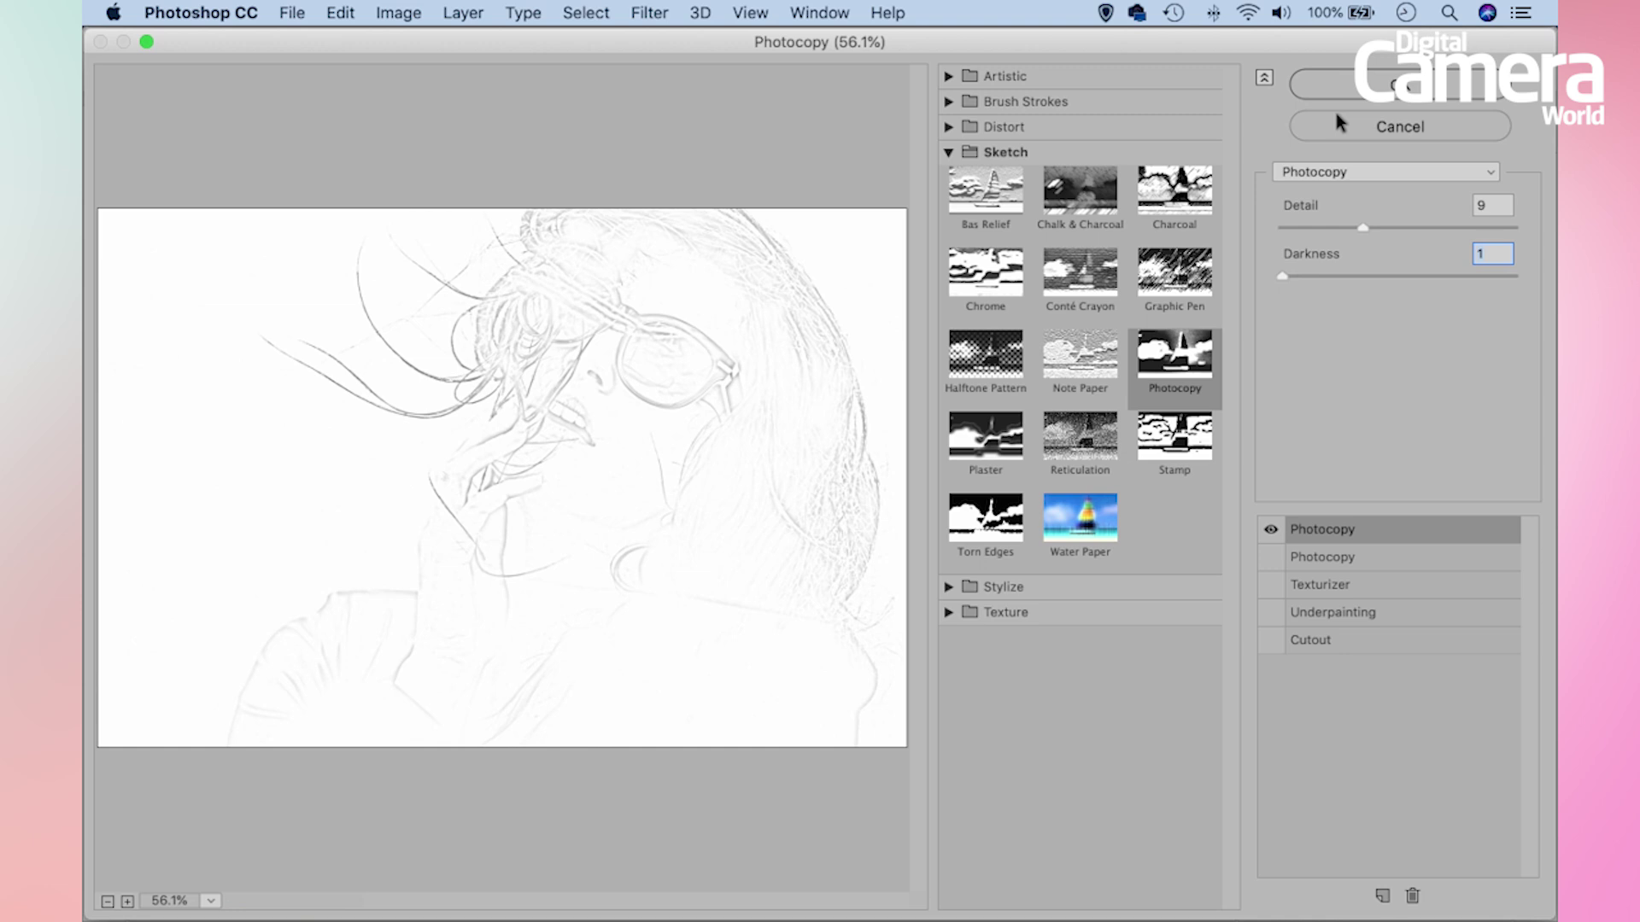
{"action": "left_click", "coordinate": [1399, 83]}
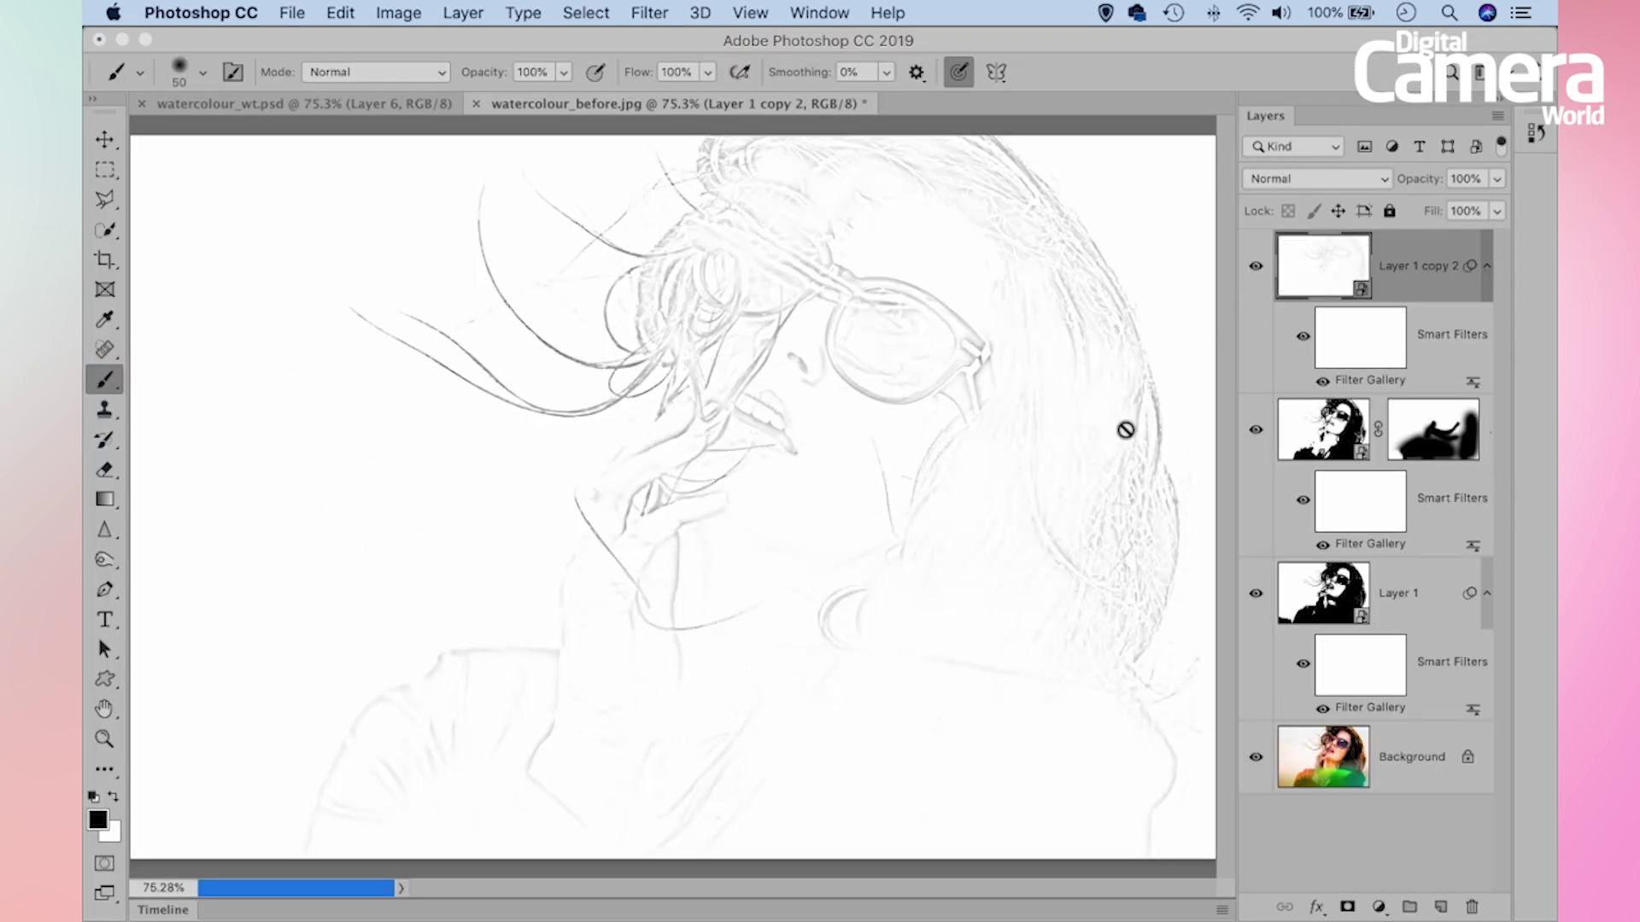
Set the Photocopy layer's blend mode to Multiply and compare the image with that layer hidden and shown
{"action": "left_click", "coordinate": [1306, 179]}
{"action": "left_click", "coordinate": [1305, 243]}
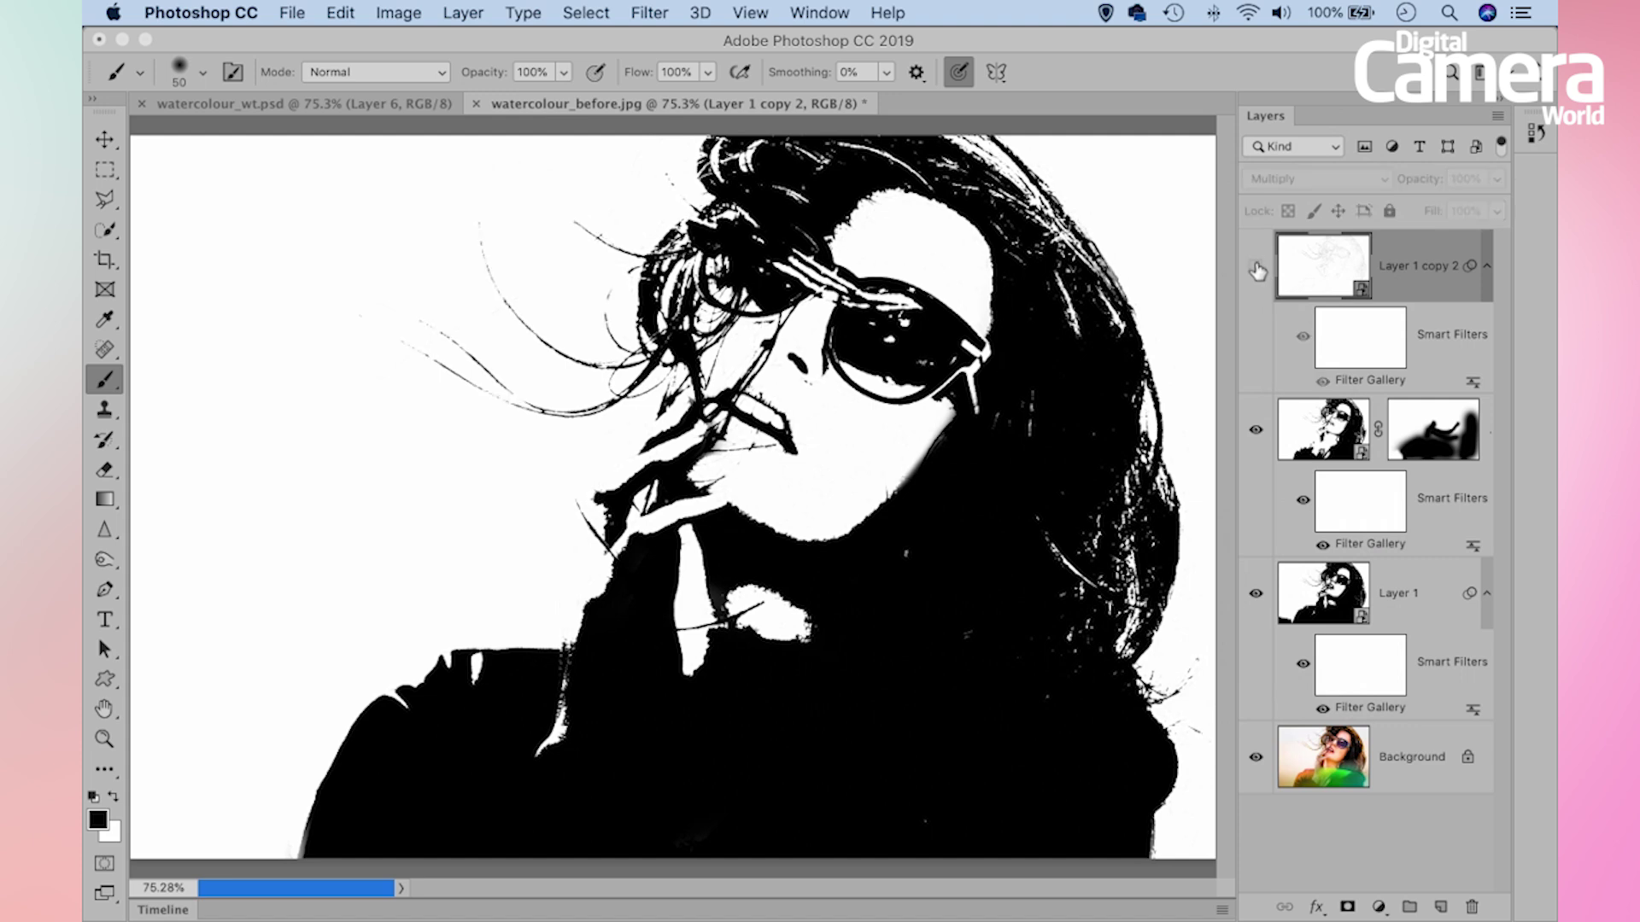
{"action": "left_click", "coordinate": [1255, 269]}
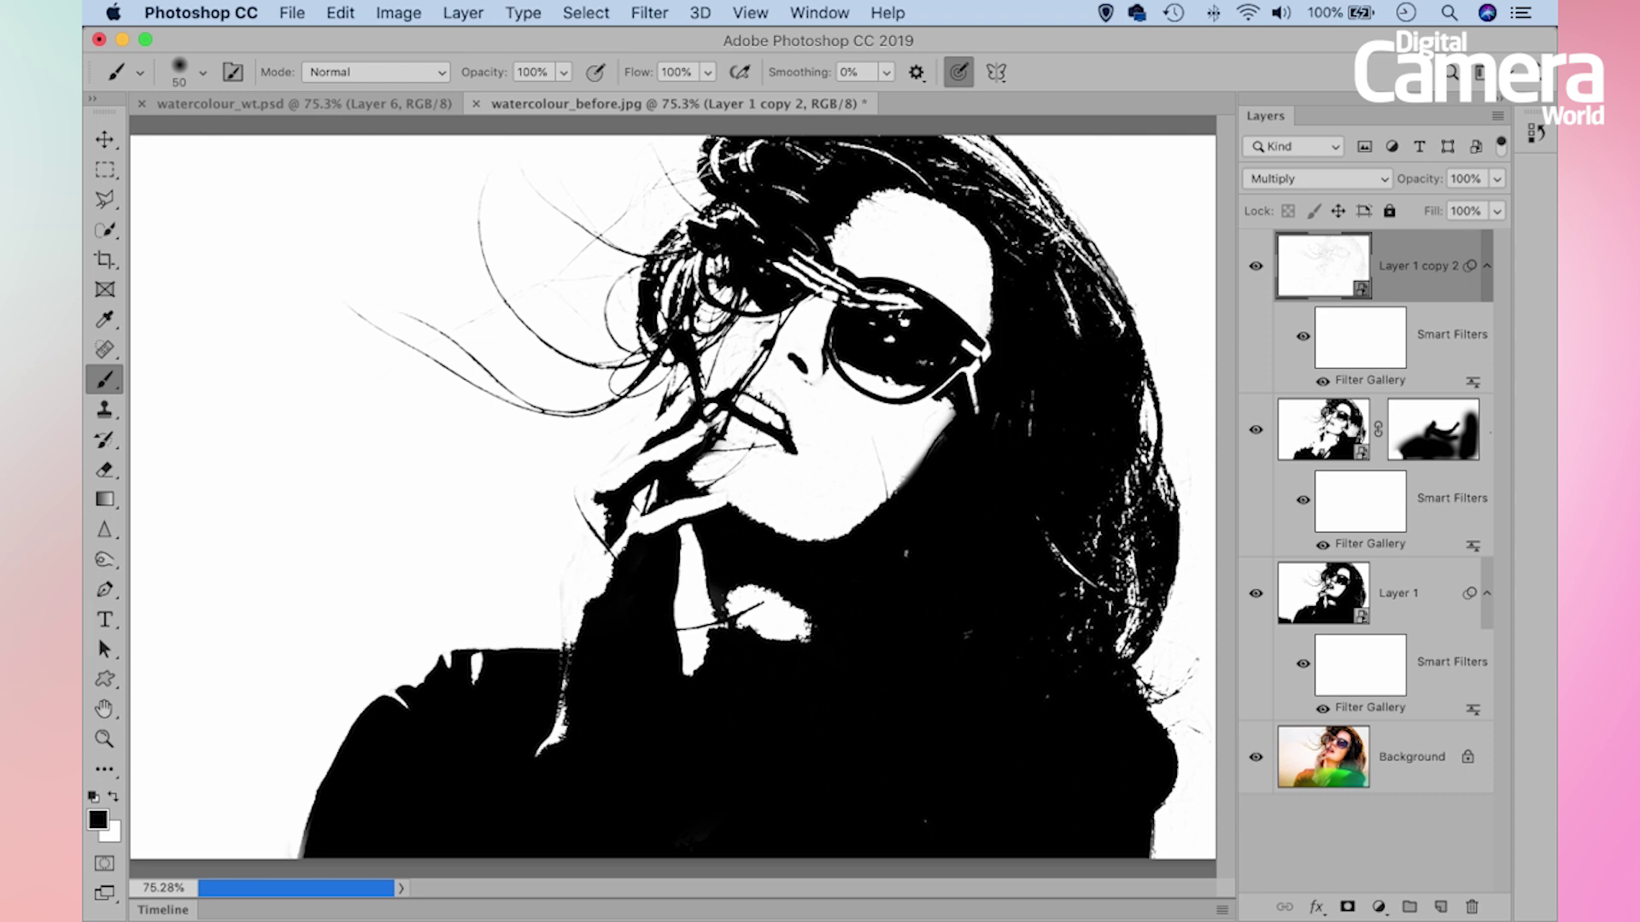
Open art-2681039.jpg from Adobe Bridge and move it into watercolour_before.jpg directly above the masked Torn Edges layer
{"action": "left_click", "coordinate": [1319, 417]}
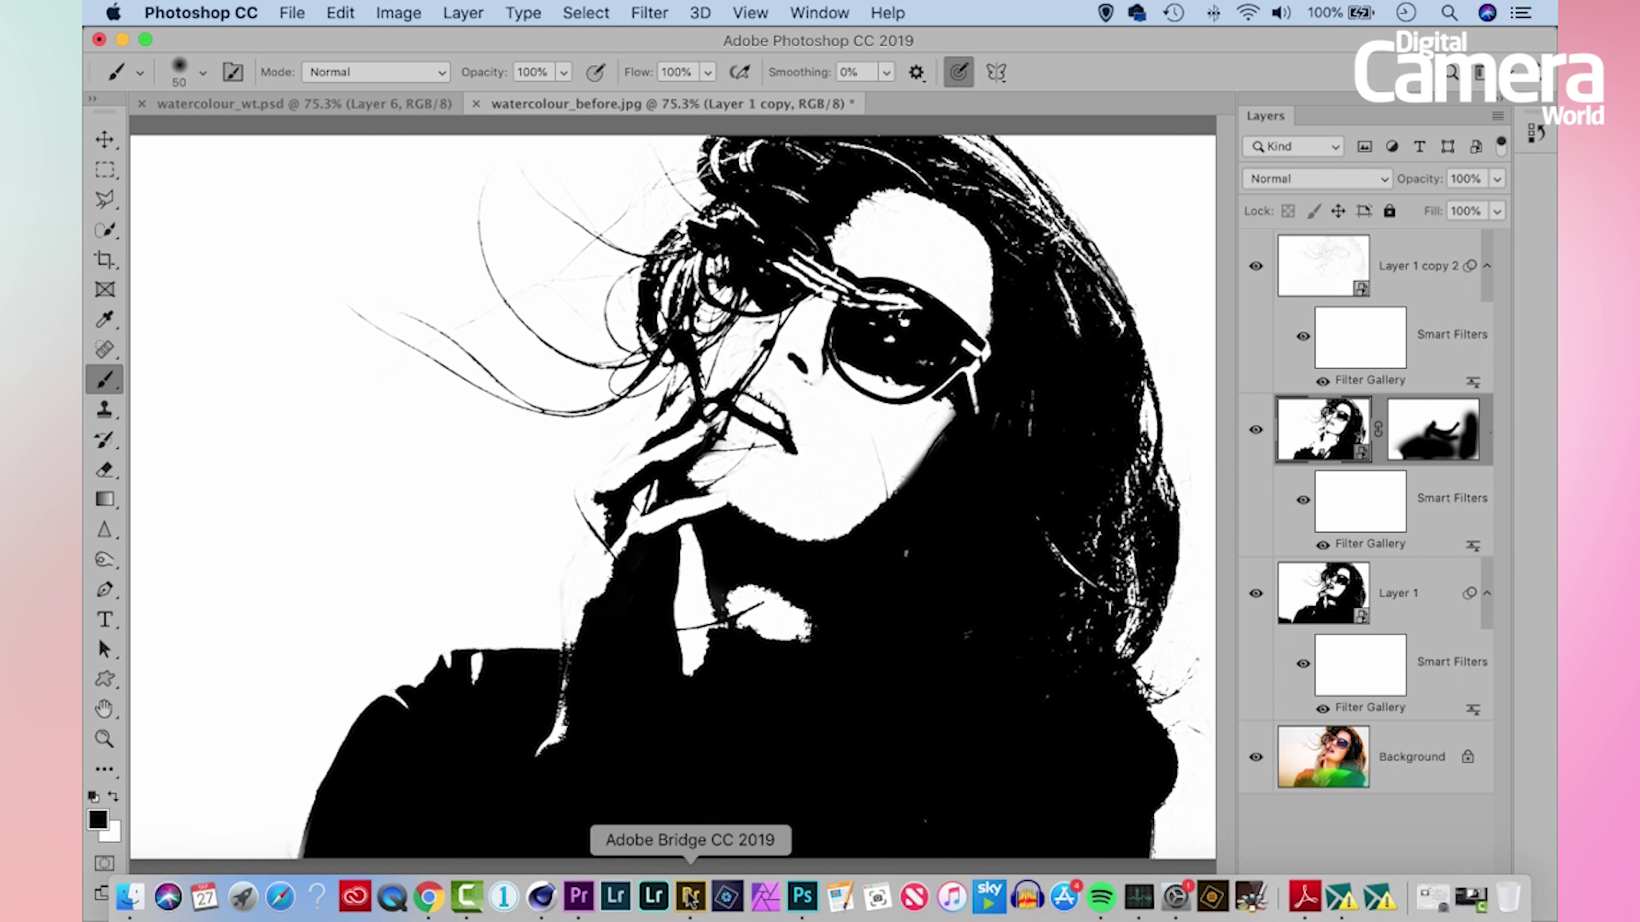
{"action": "left_click", "coordinate": [690, 899]}
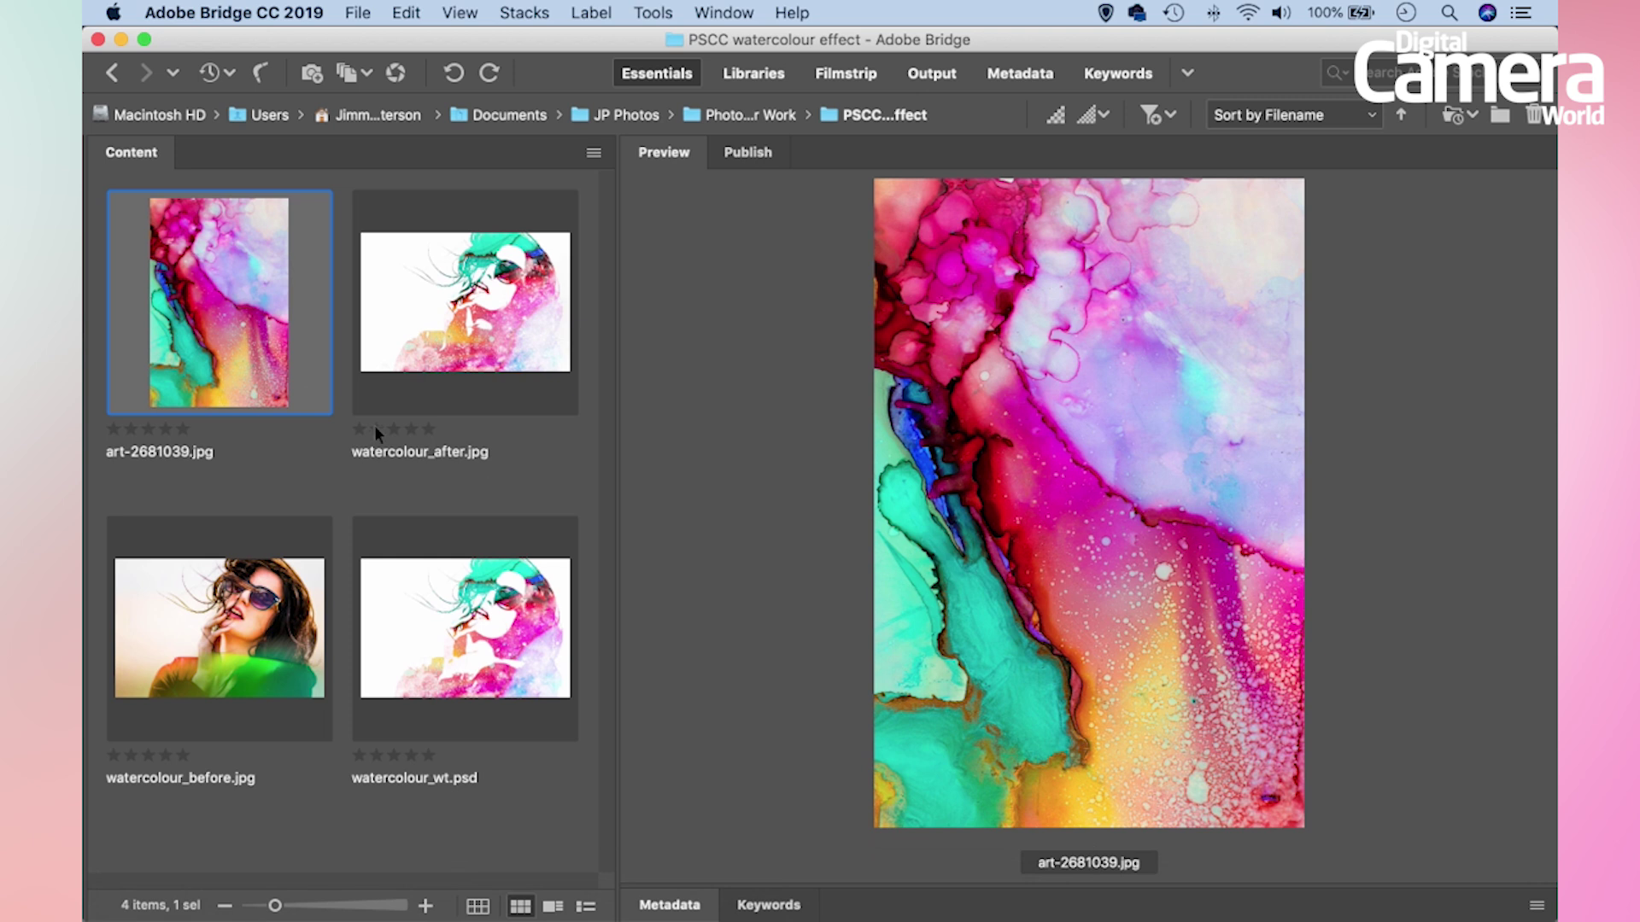
{"action": "double_click", "coordinate": [188, 273]}
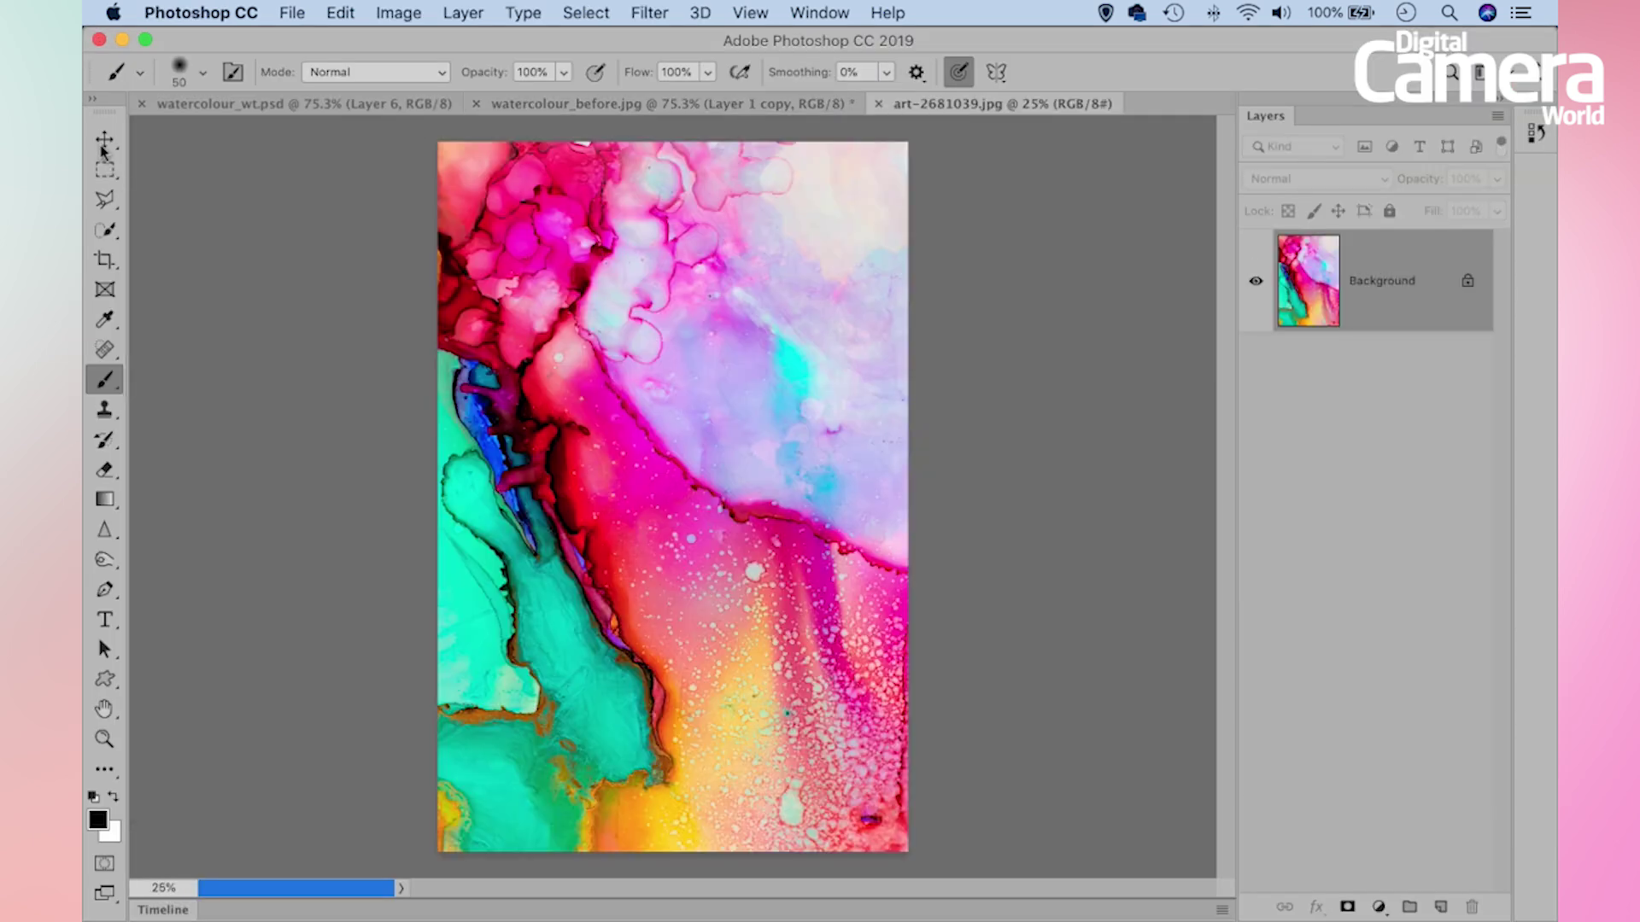
{"action": "left_click", "coordinate": [104, 143]}
{"action": "left_click_drag", "start_coordinate": [820, 329], "coordinate": [530, 338]}
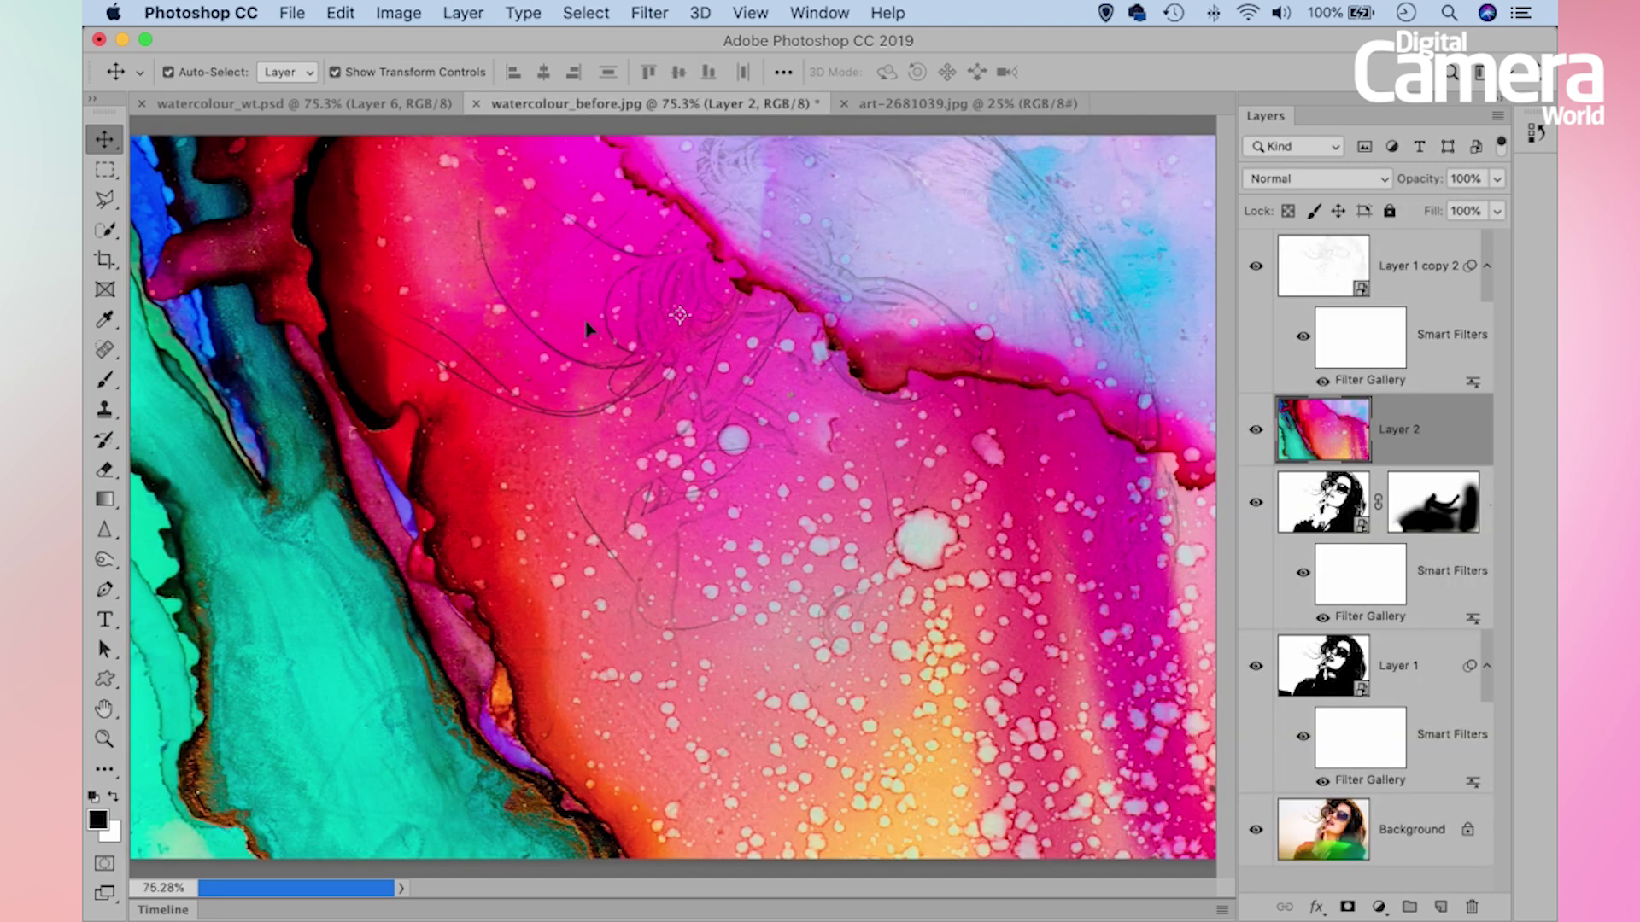
Set the artwork layer's blend mode to Screen and scale the artwork to about 90%, shifting it across the portrait
{"action": "left_click", "coordinate": [1315, 183]}
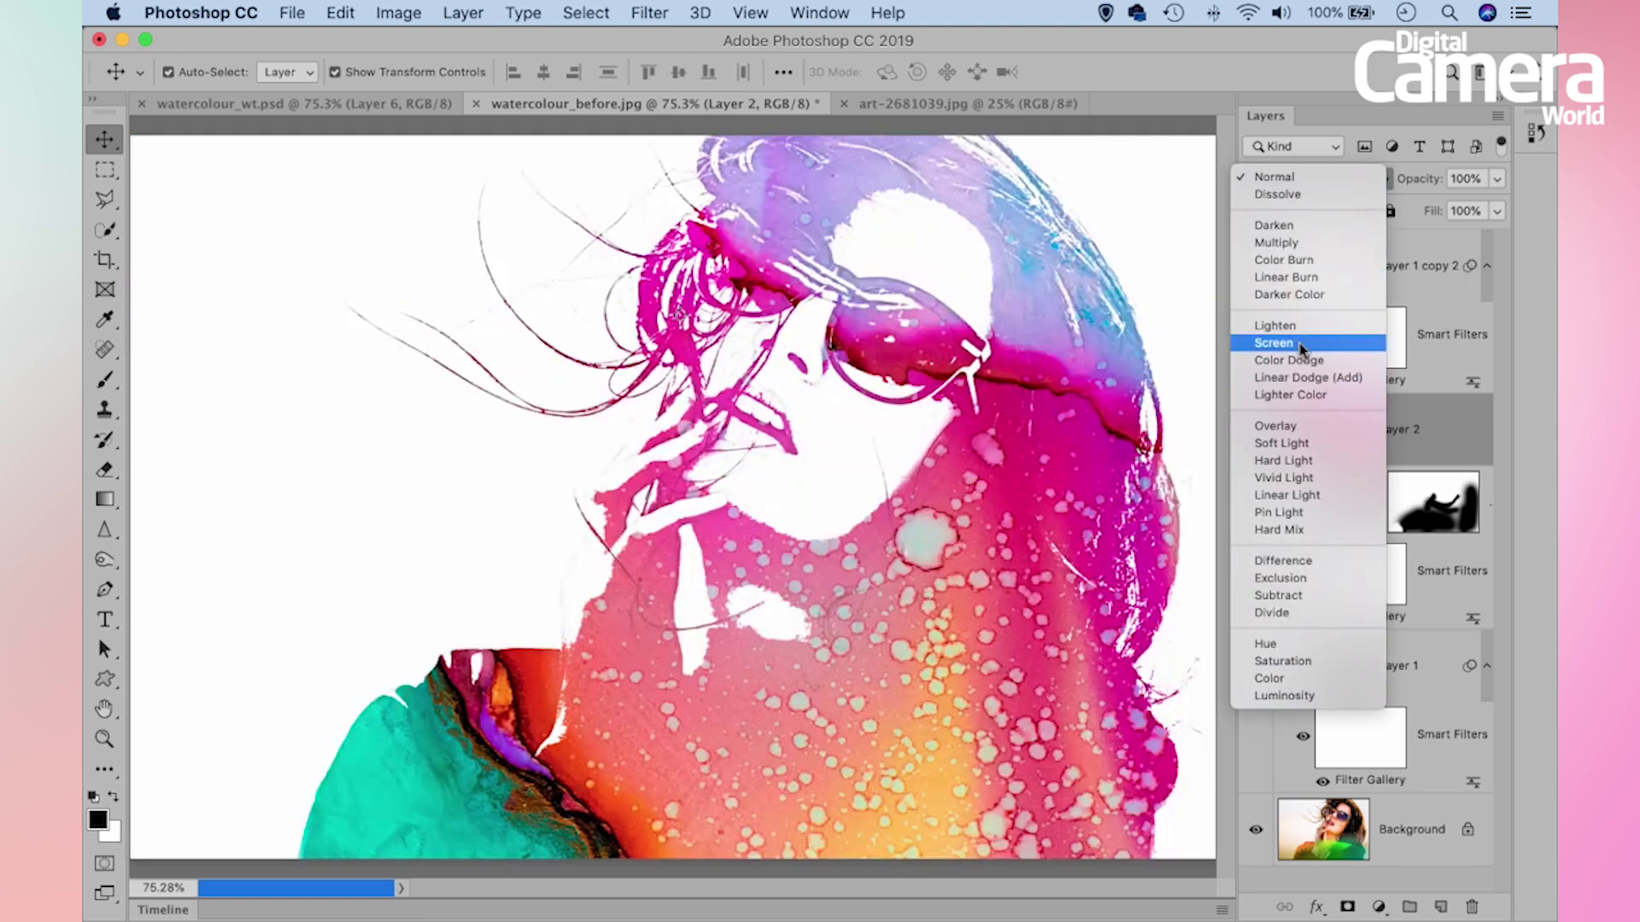
{"action": "left_click", "coordinate": [1303, 345]}
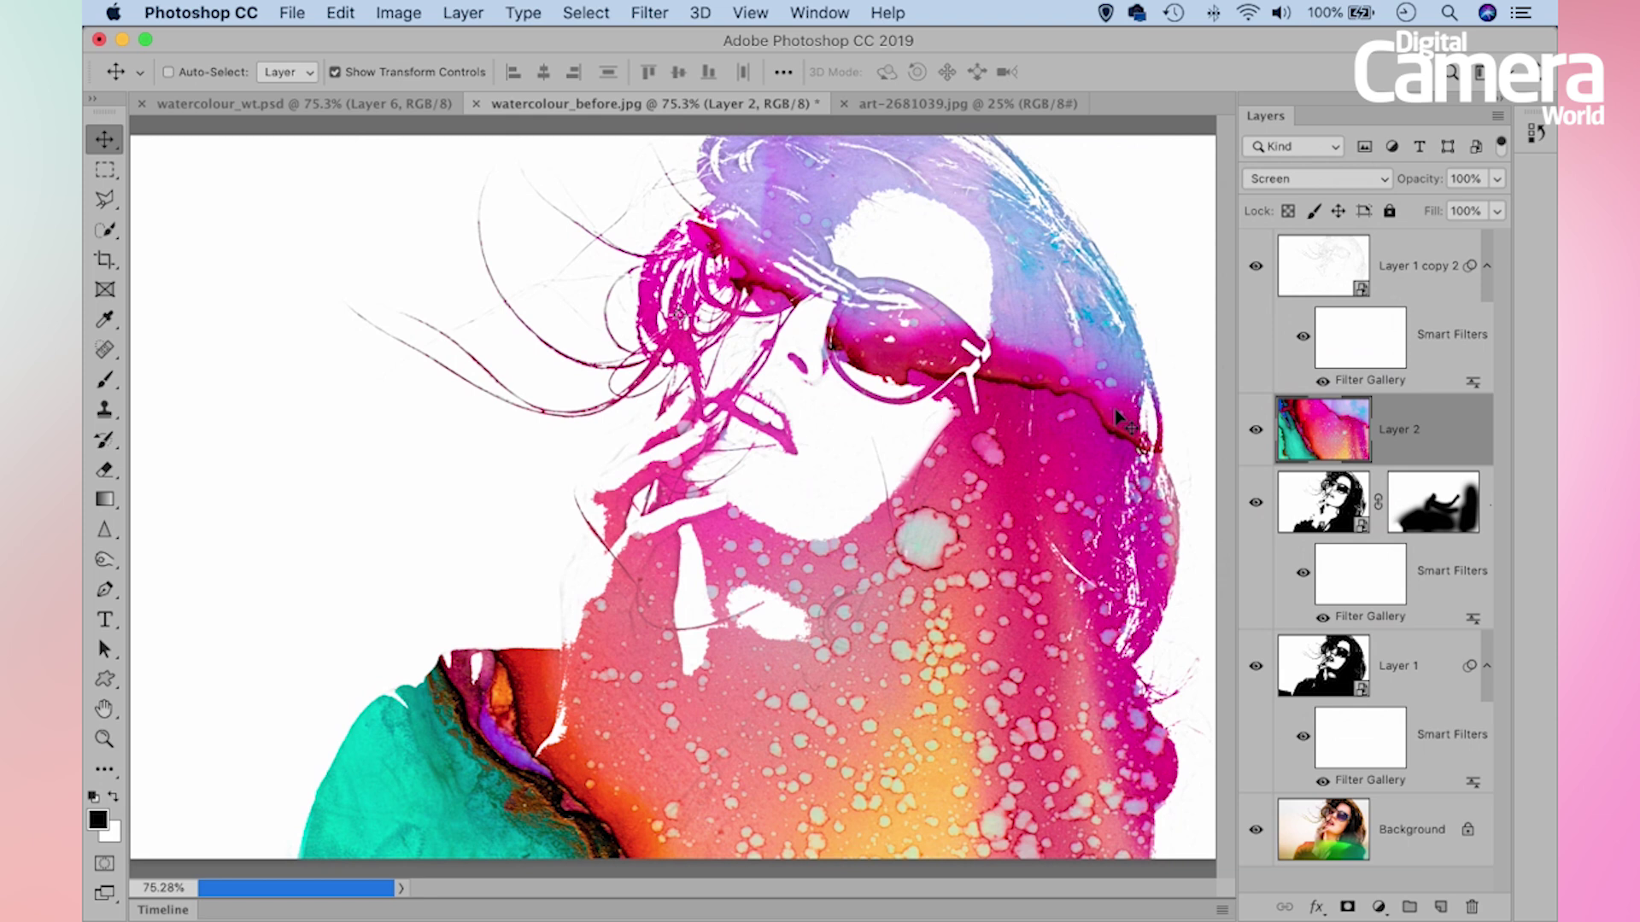
{"action": "key", "text": "super+t"}
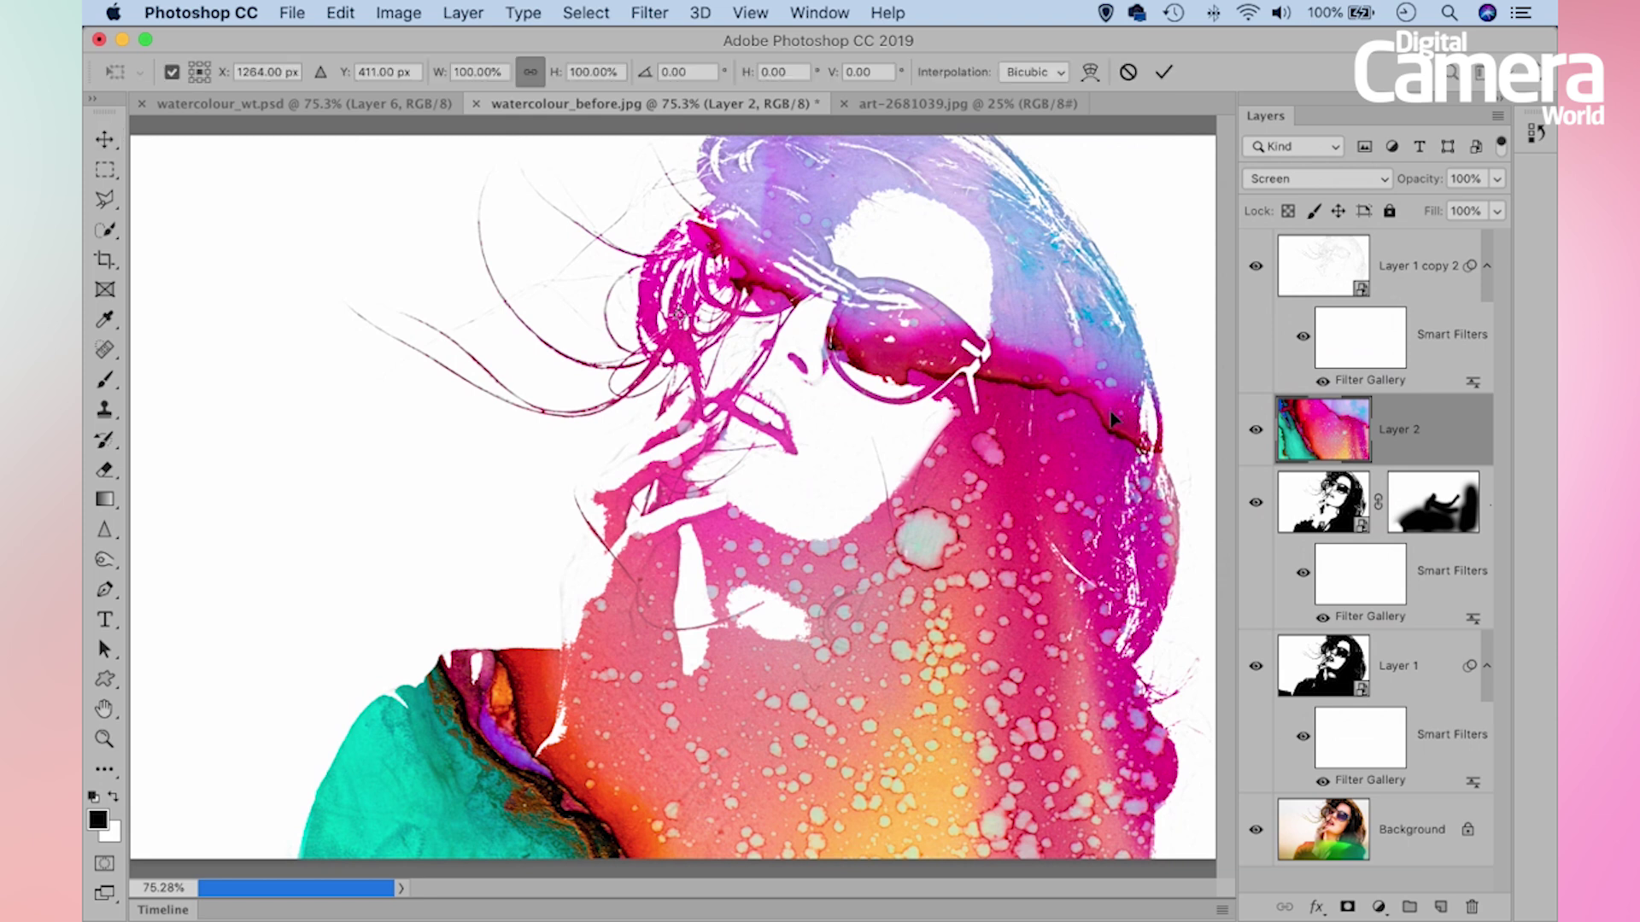
{"action": "key", "text": "super+0"}
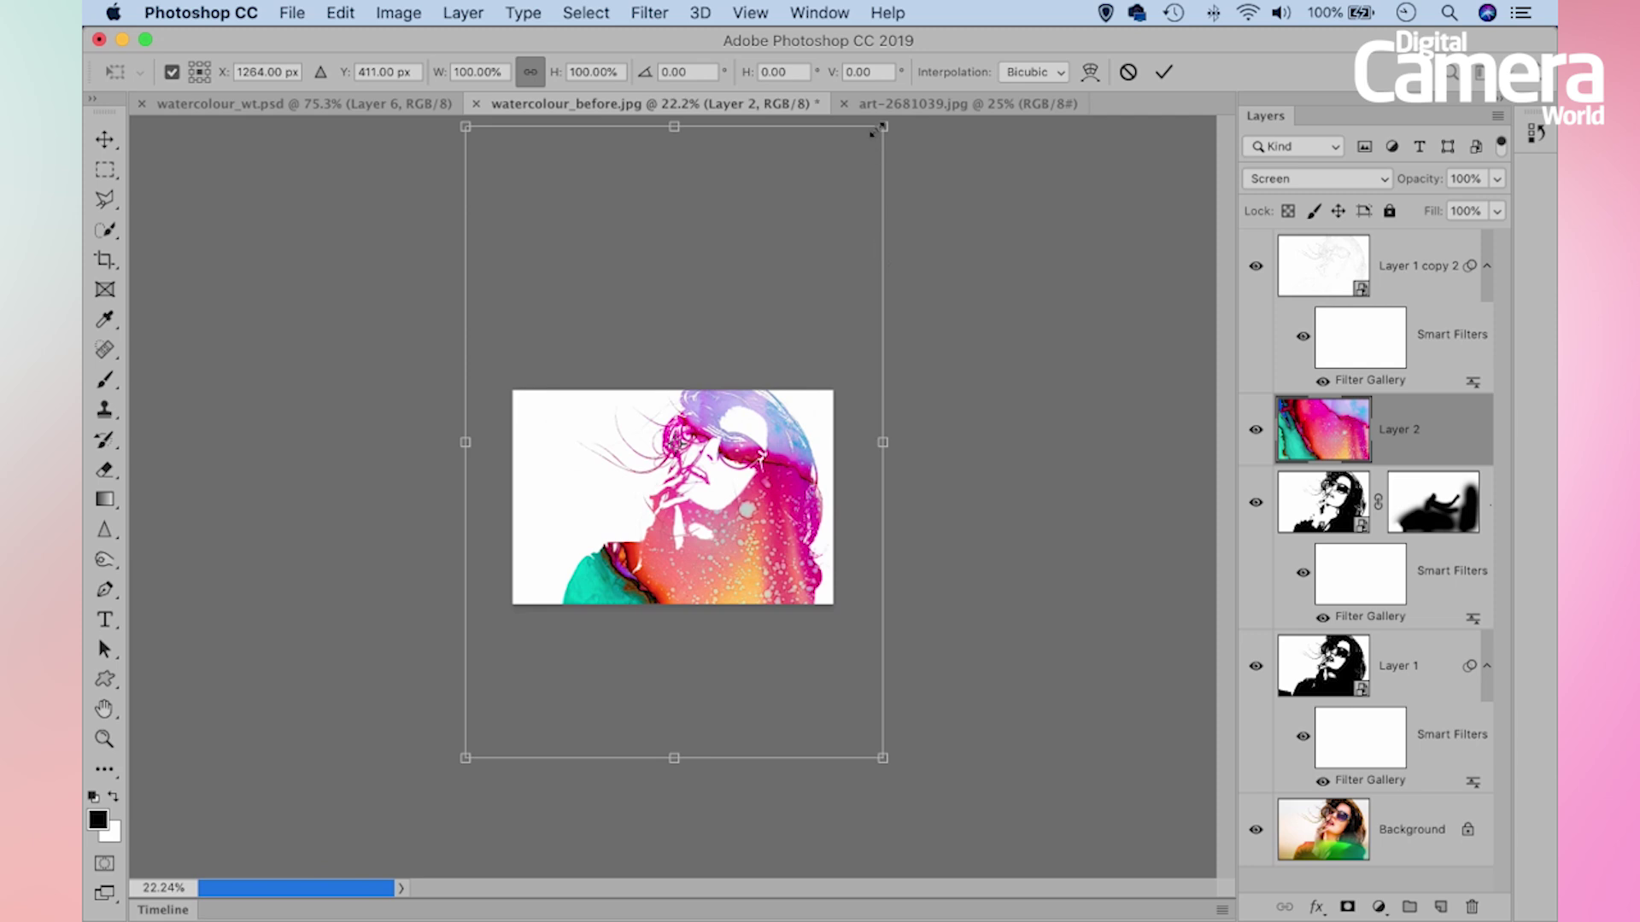
{"action": "left_click_drag", "start_coordinate": [883, 124], "coordinate": [840, 188]}
{"action": "left_click_drag", "start_coordinate": [761, 349], "coordinate": [801, 352]}
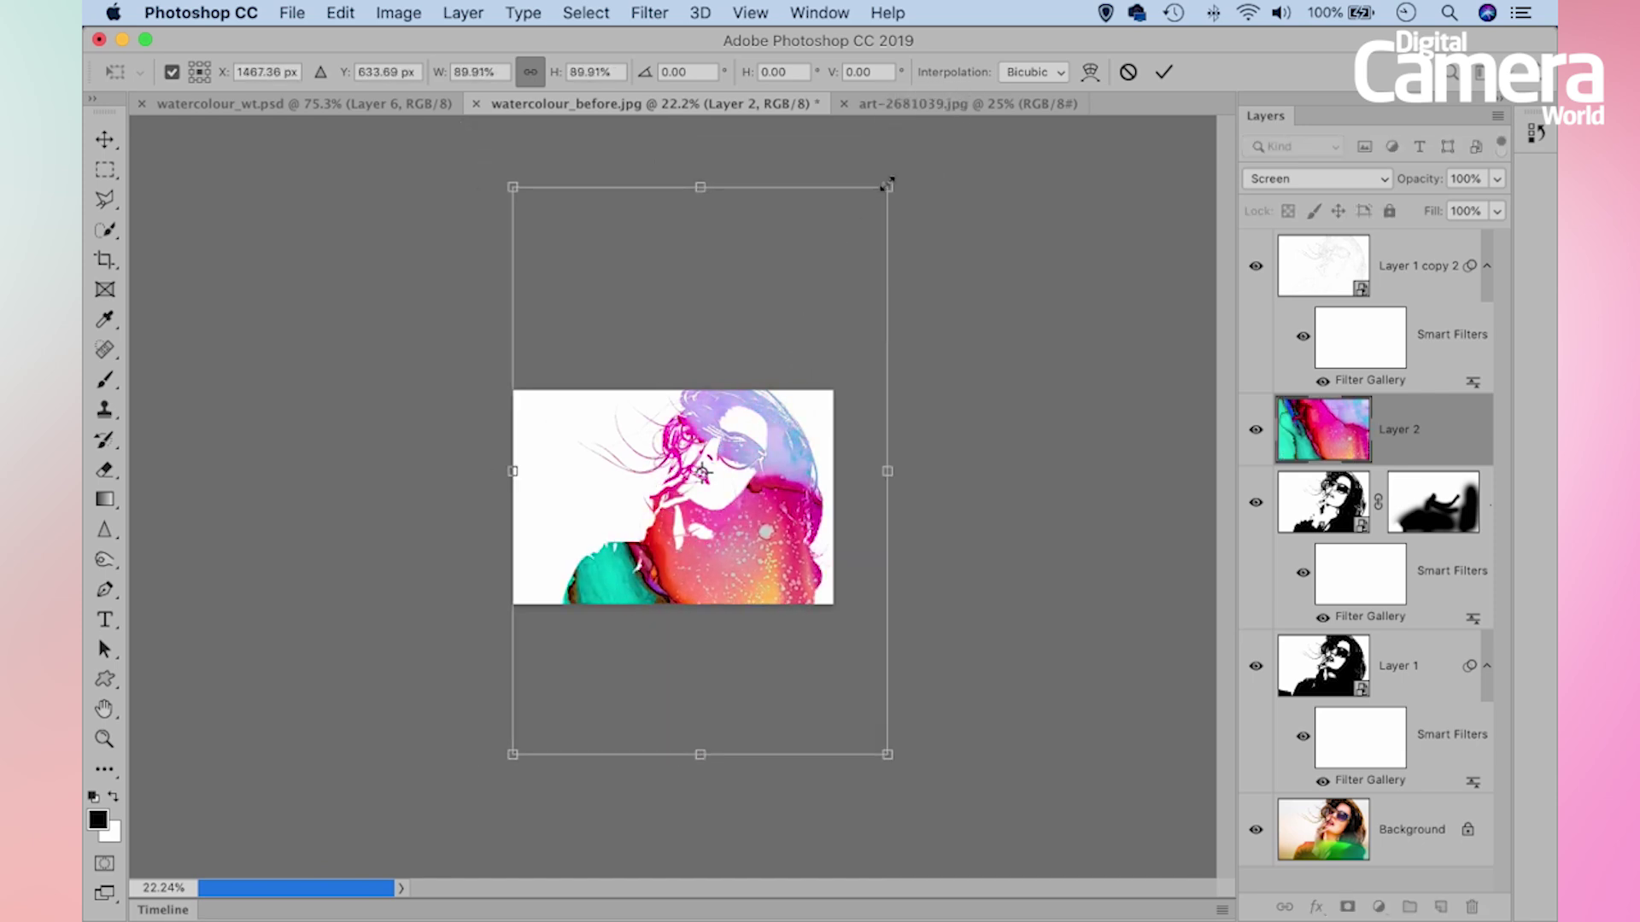
Rotate the artwork layer about 90°, reduce it to about 85%, reposition it to cover the whole portrait and apply the transform
{"action": "left_click_drag", "start_coordinate": [897, 163], "coordinate": [1010, 688]}
{"action": "mouse_move", "coordinate": [891, 597]}
{"action": "left_mouse_down"}
{"action": "mouse_move", "coordinate": [959, 629]}
{"action": "mouse_move", "coordinate": [997, 683]}
{"action": "mouse_move", "coordinate": [908, 608]}
{"action": "left_mouse_up"}
{"action": "left_click_drag", "start_coordinate": [802, 509], "coordinate": [733, 485]}
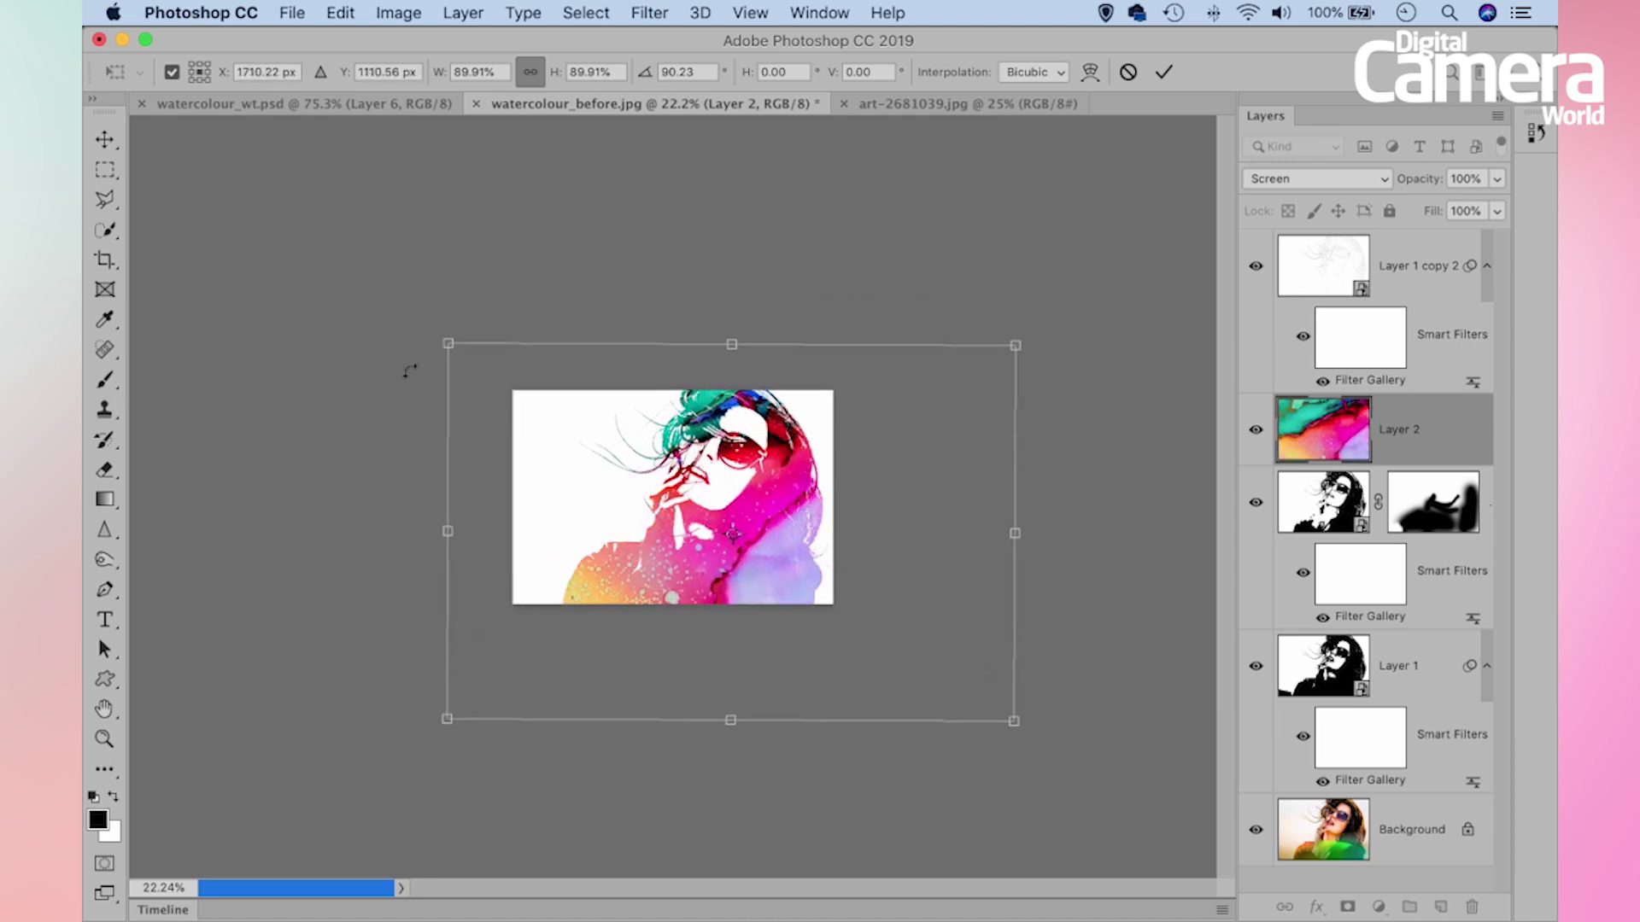
{"action": "left_click_drag", "start_coordinate": [447, 345], "coordinate": [479, 362]}
{"action": "left_click_drag", "start_coordinate": [587, 465], "coordinate": [579, 465]}
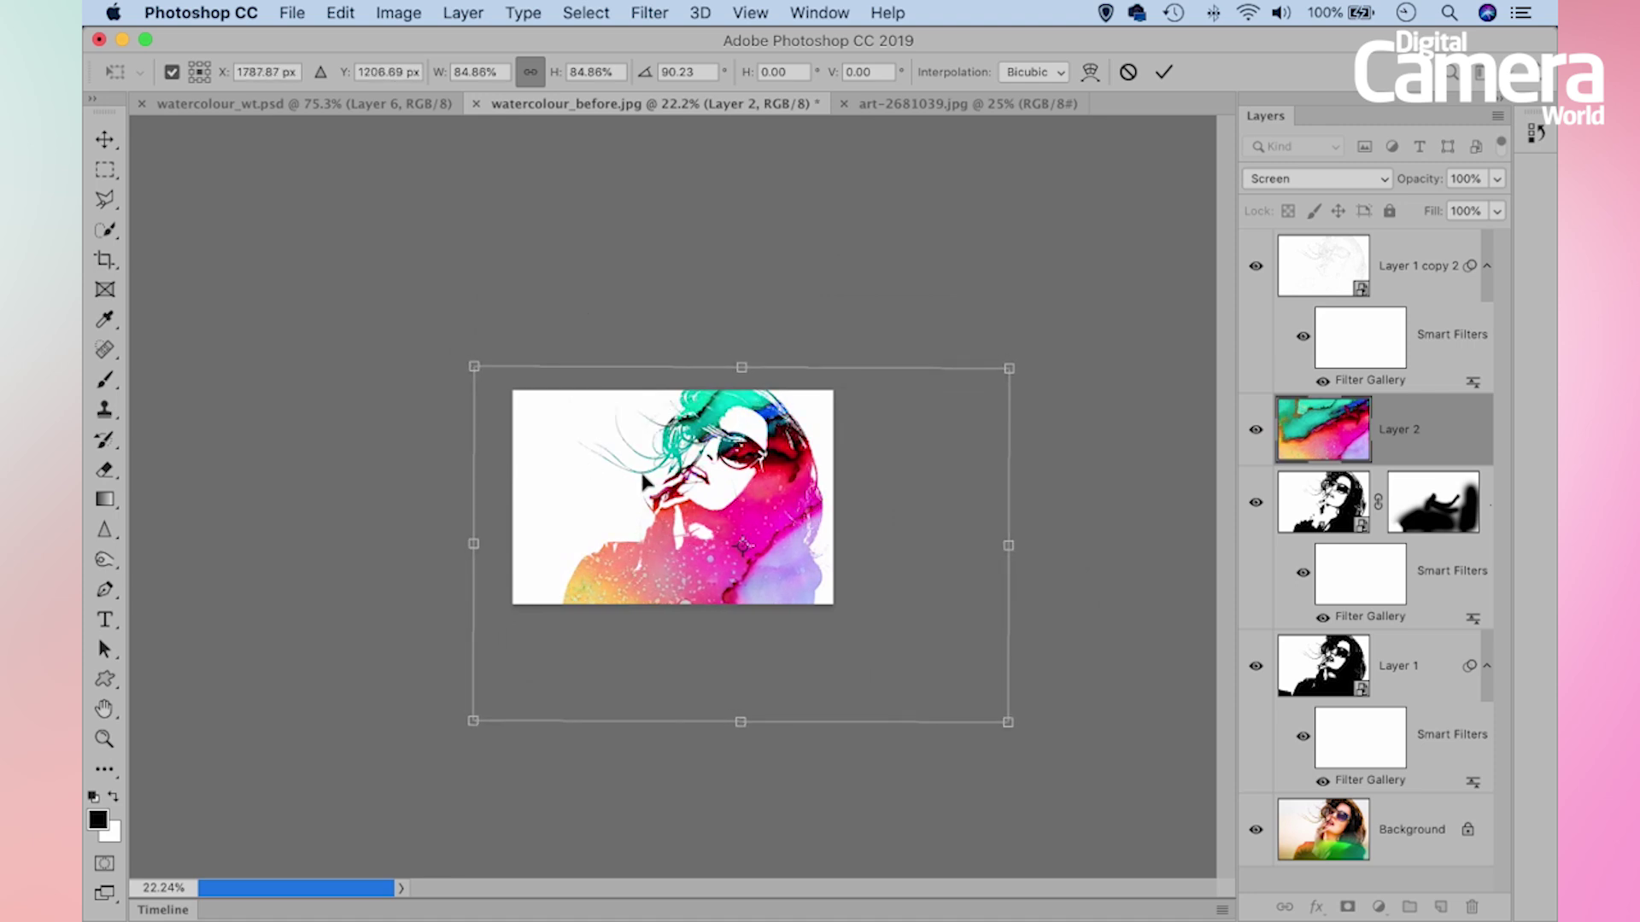
{"action": "key", "text": "Return"}
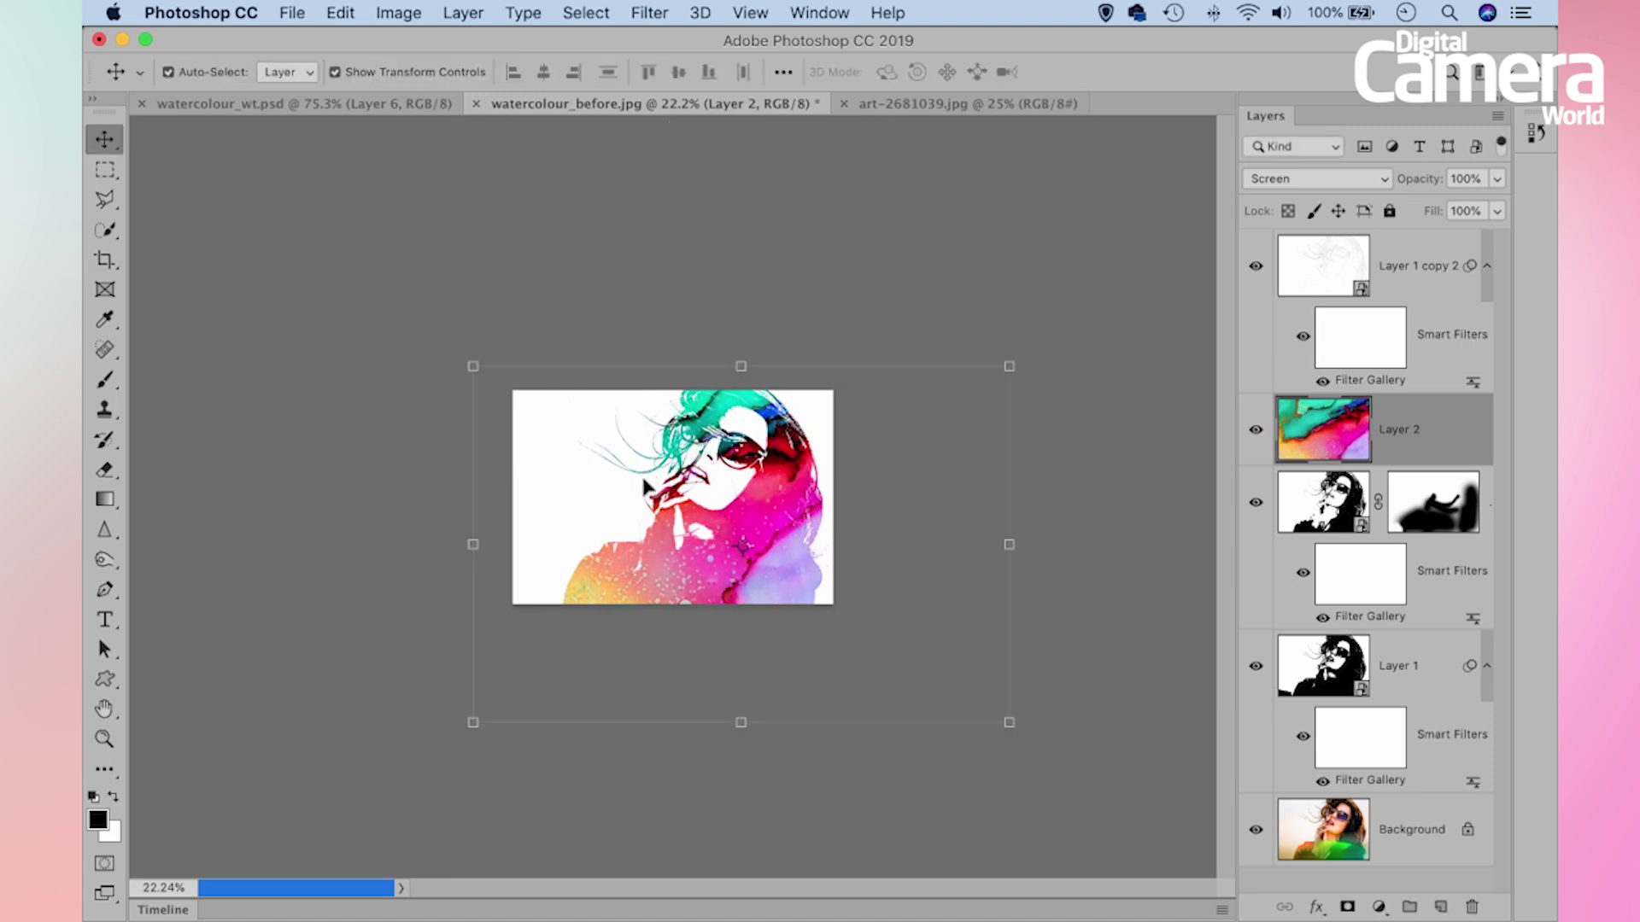
{"action": "scroll", "coordinate": [669, 493], "scroll_direction": "up", "scroll_amount": 3}
{"action": "scroll", "coordinate": [668, 494], "scroll_direction": "up", "scroll_amount": 2}
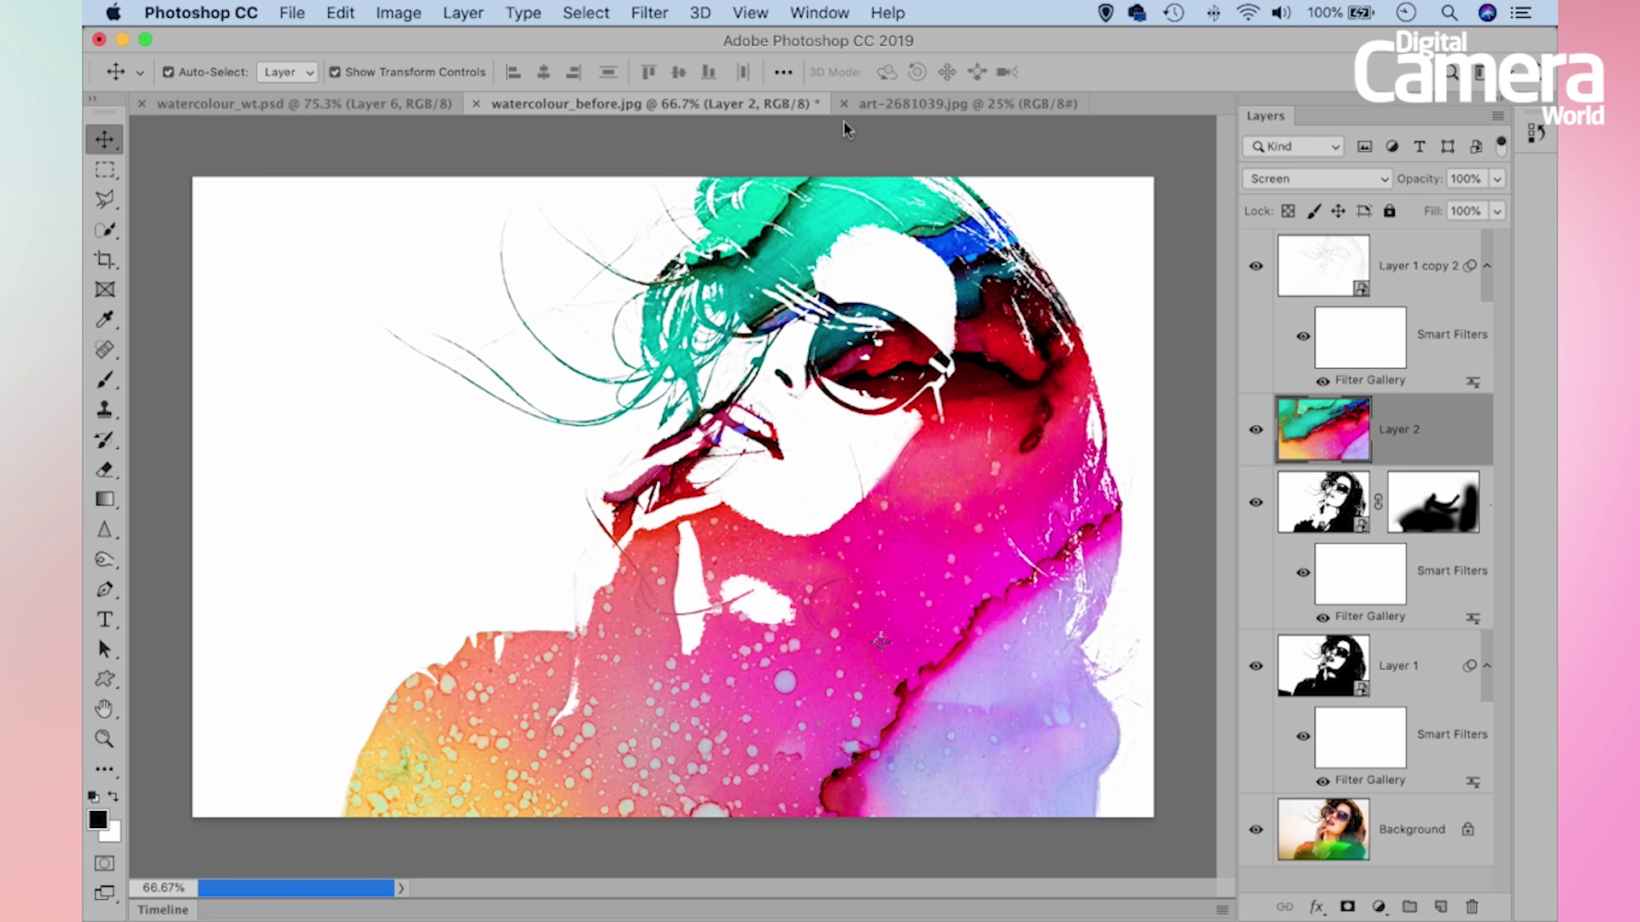
Display the Brushes presets and open Adobe's web page for getting more brushes
{"action": "left_click", "coordinate": [820, 14]}
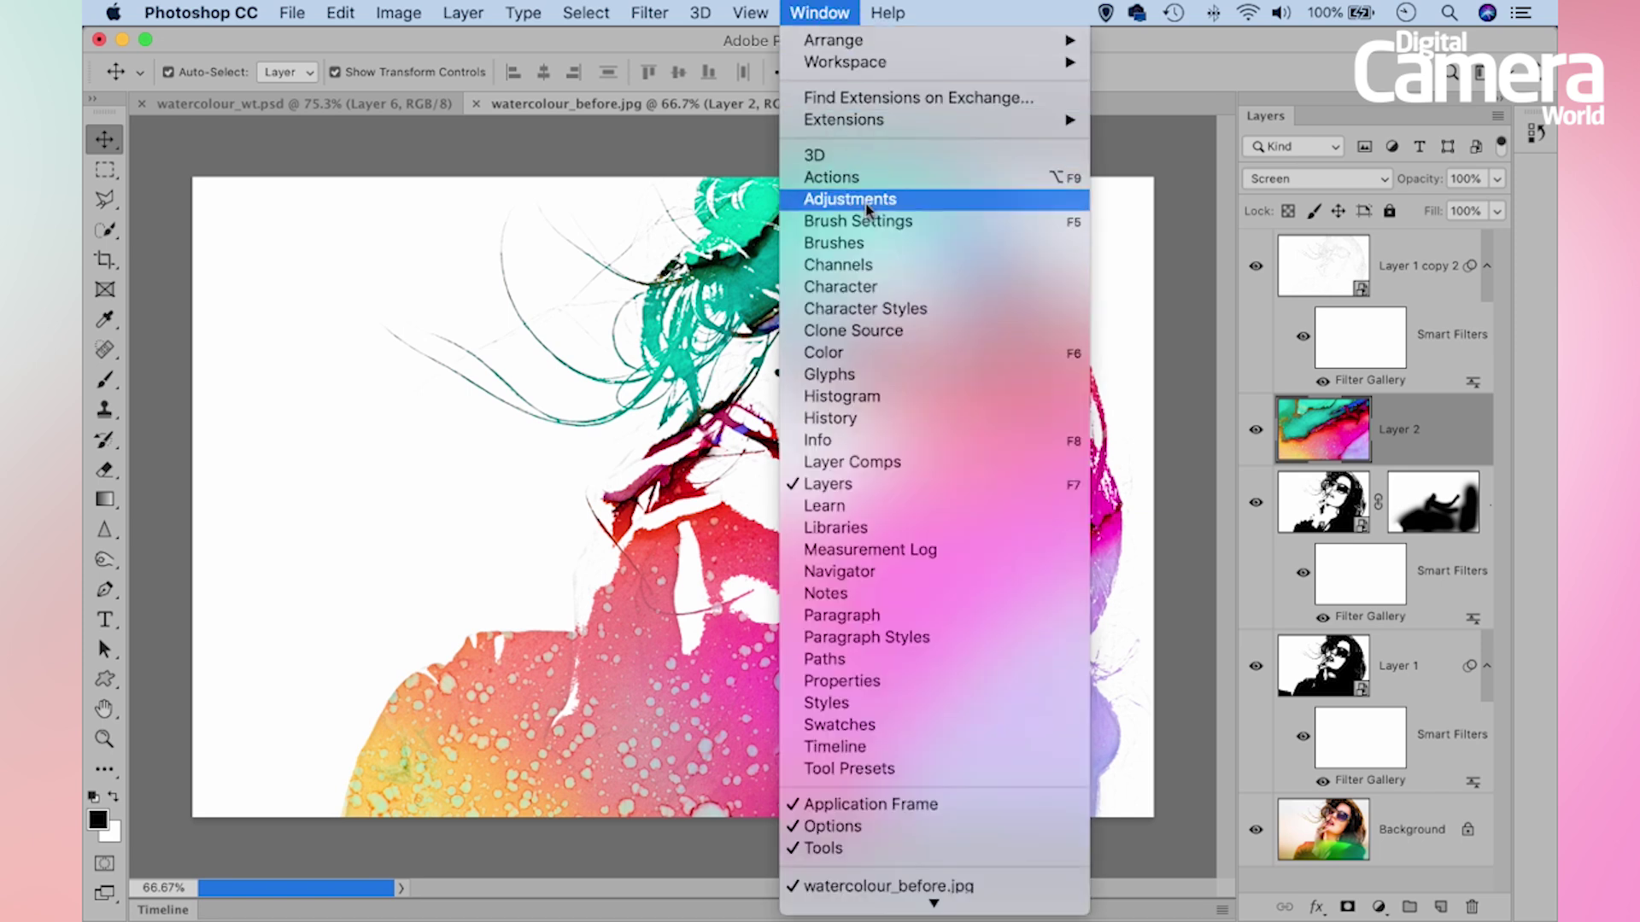
{"action": "left_click", "coordinate": [894, 248]}
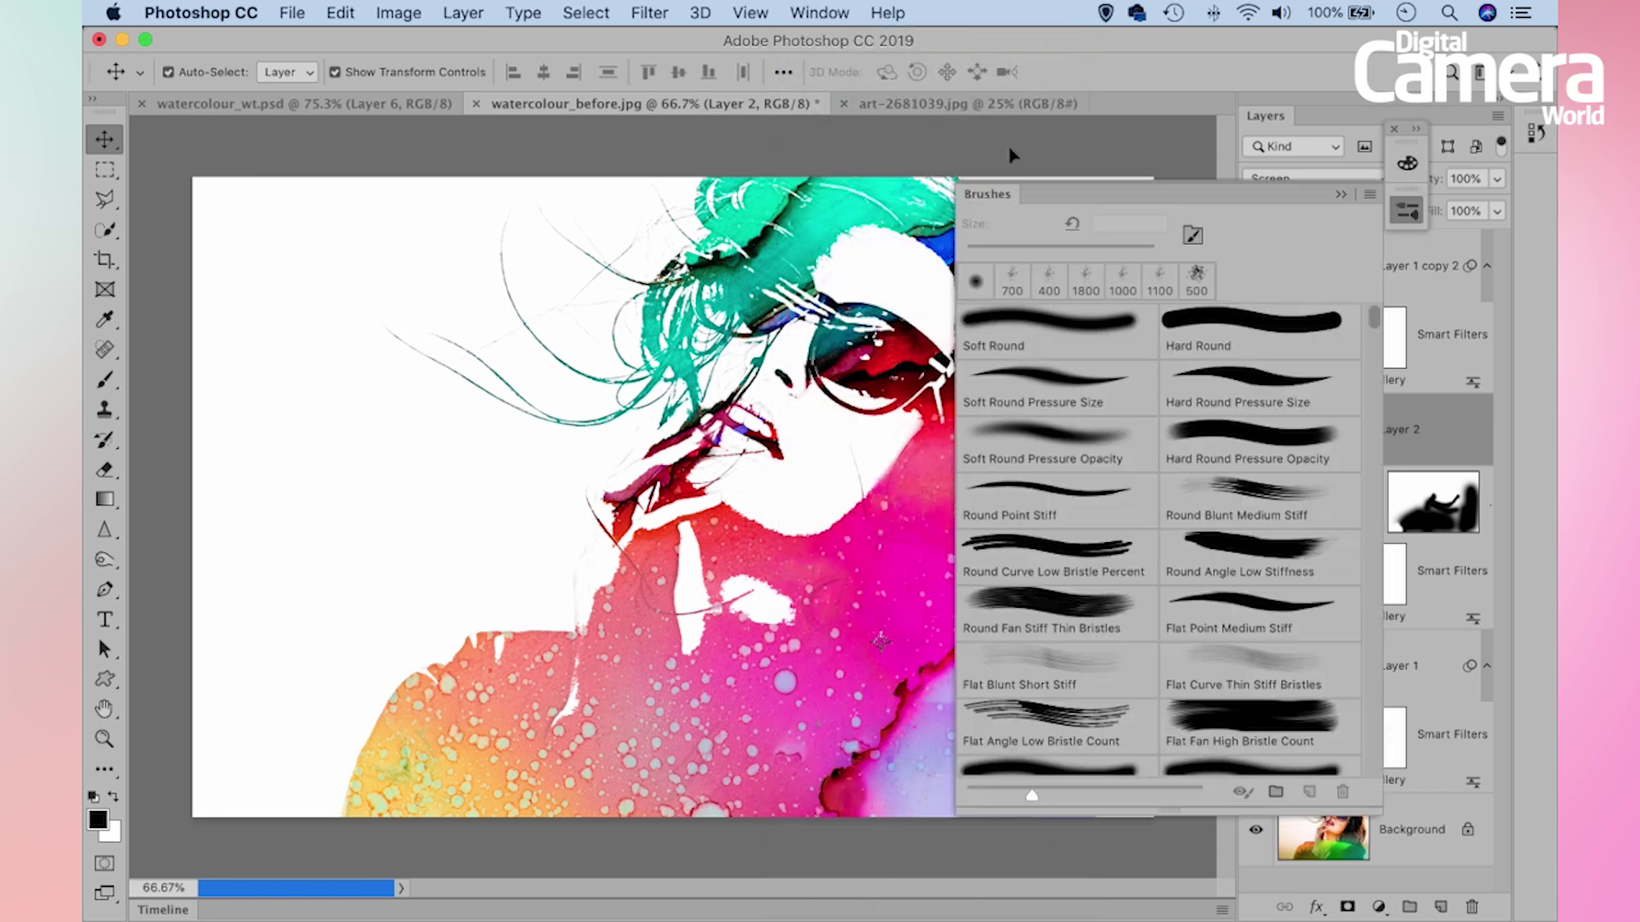
{"action": "left_click_drag", "start_coordinate": [968, 189], "coordinate": [520, 179]}
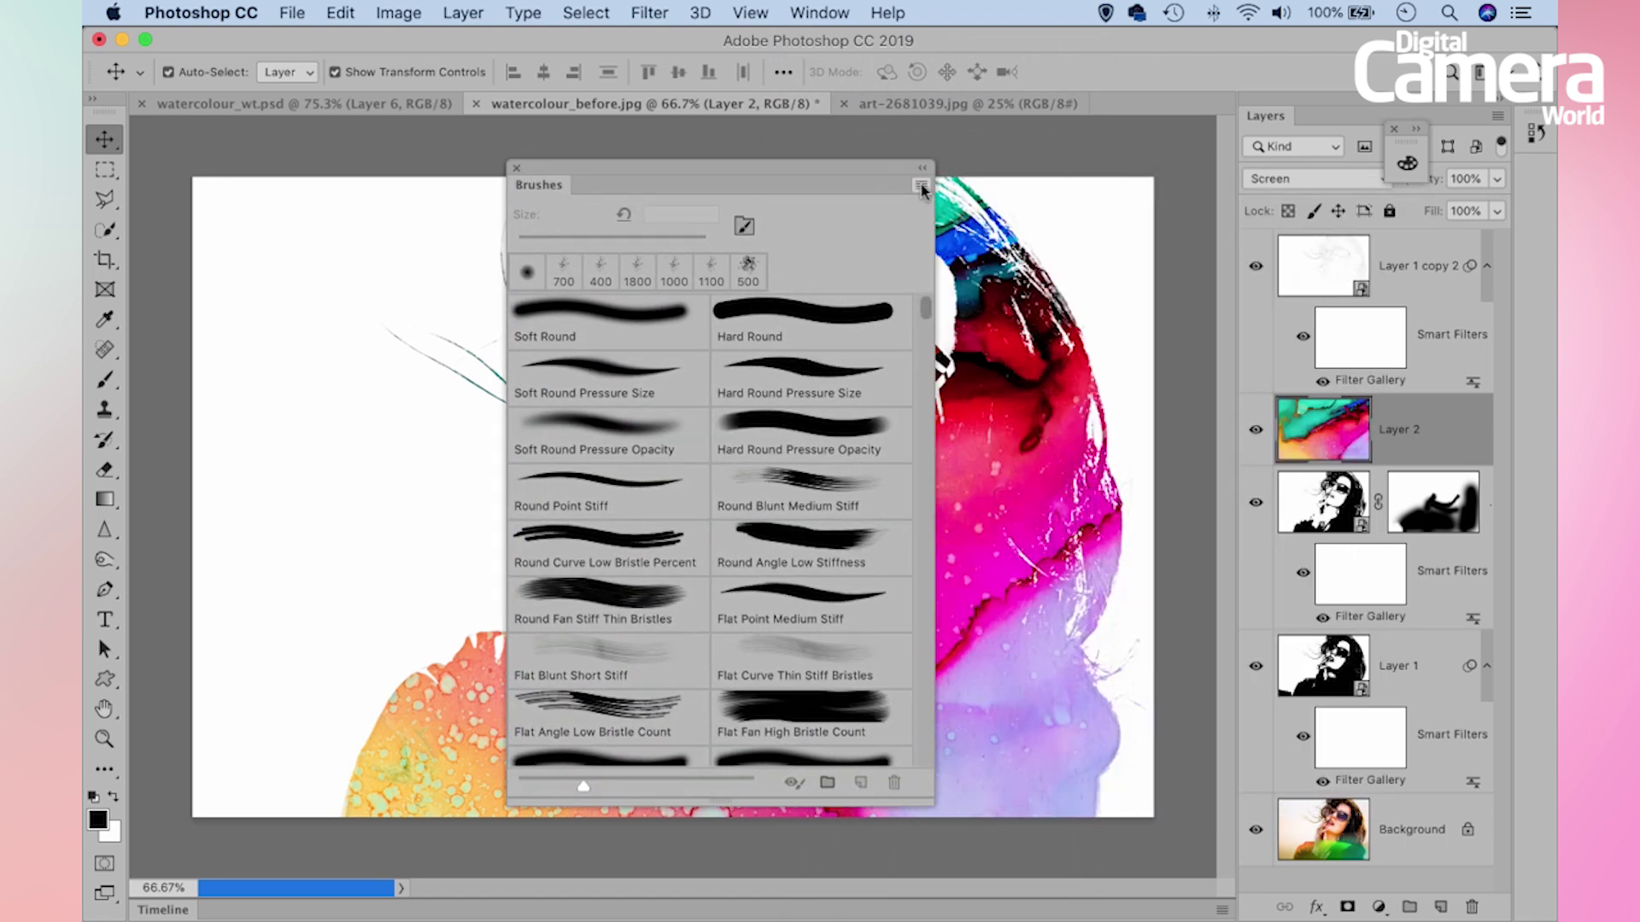
{"action": "left_click", "coordinate": [920, 186]}
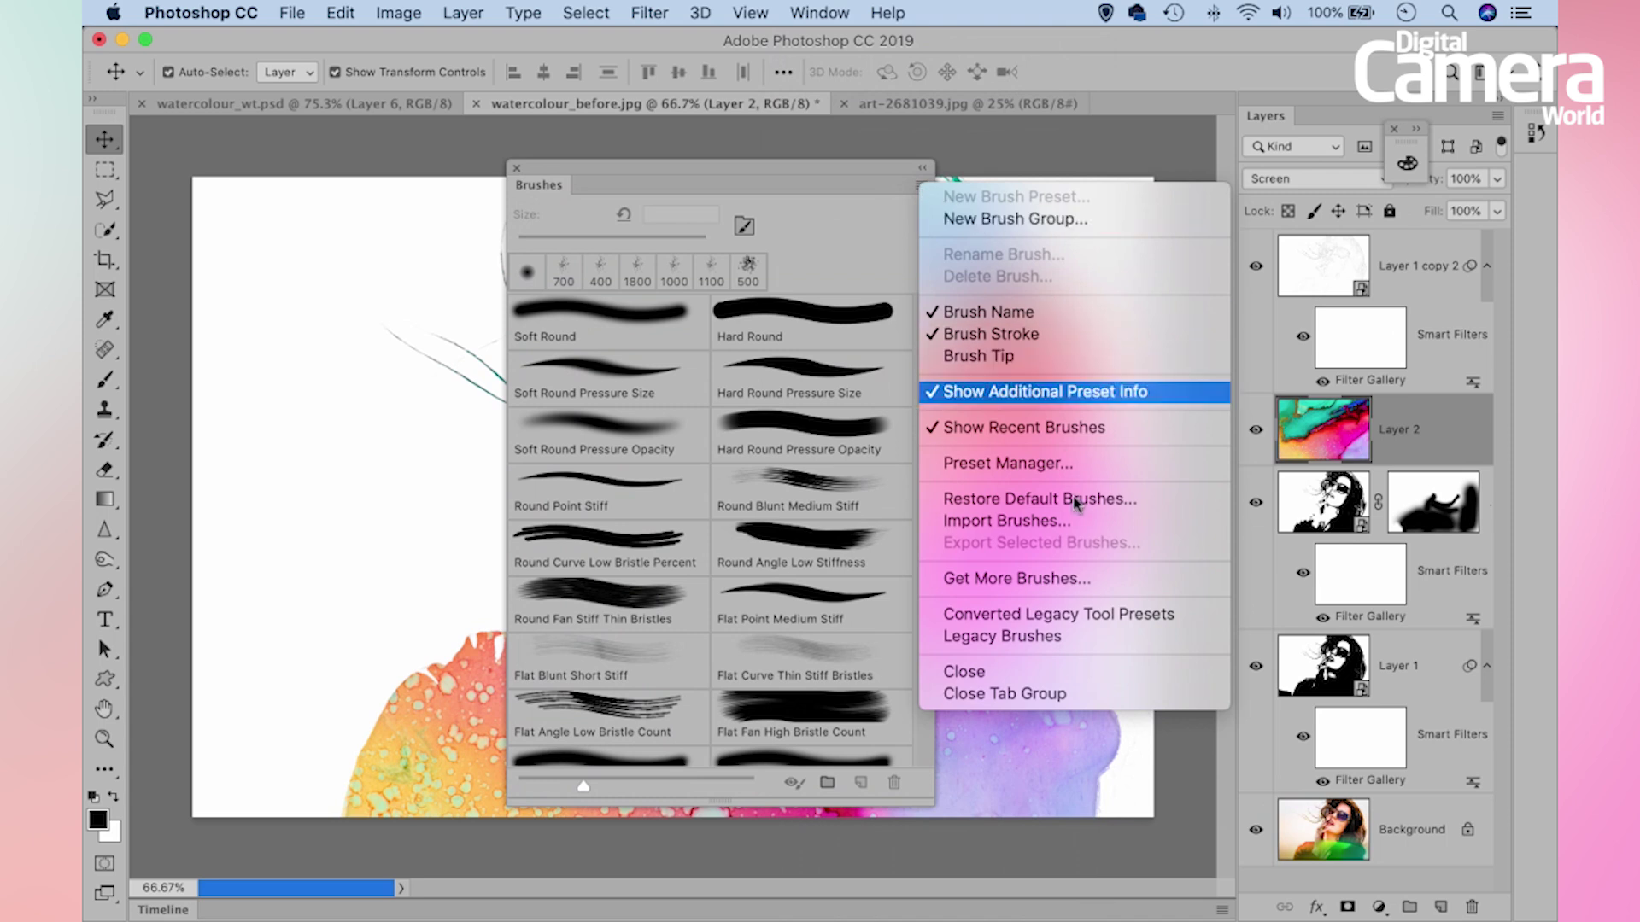
{"action": "left_click", "coordinate": [1098, 578]}
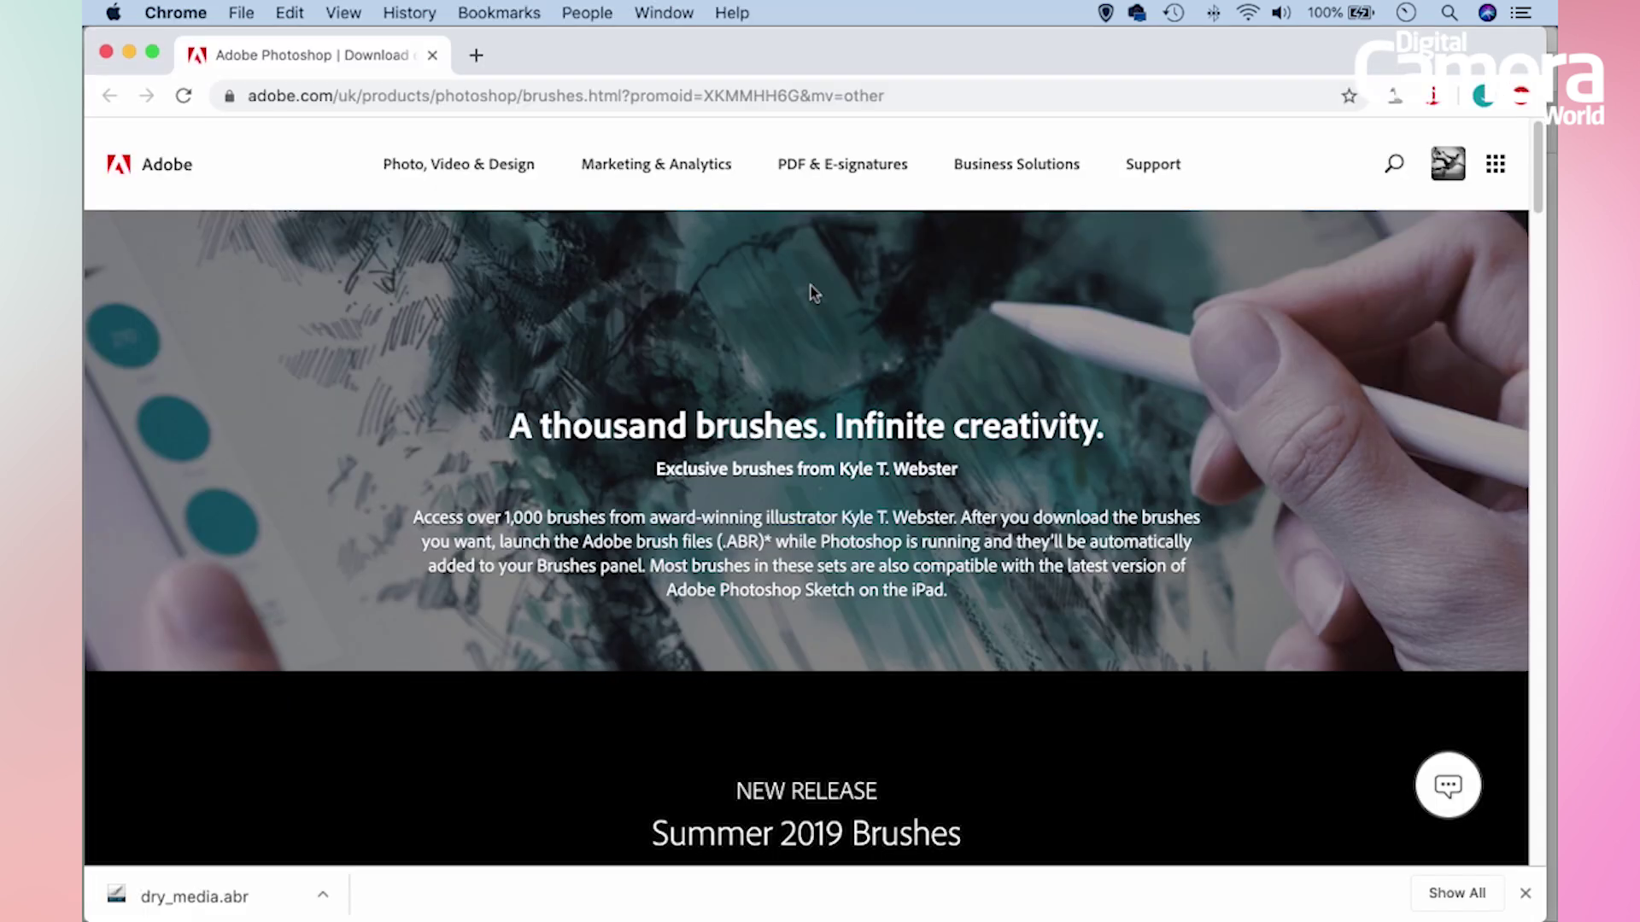
Download the Watercolour and Spatter brush sets from the Adobe page into the PSCC watercolour effect folder
{"action": "left_click_drag", "start_coordinate": [1535, 176], "coordinate": [1526, 320]}
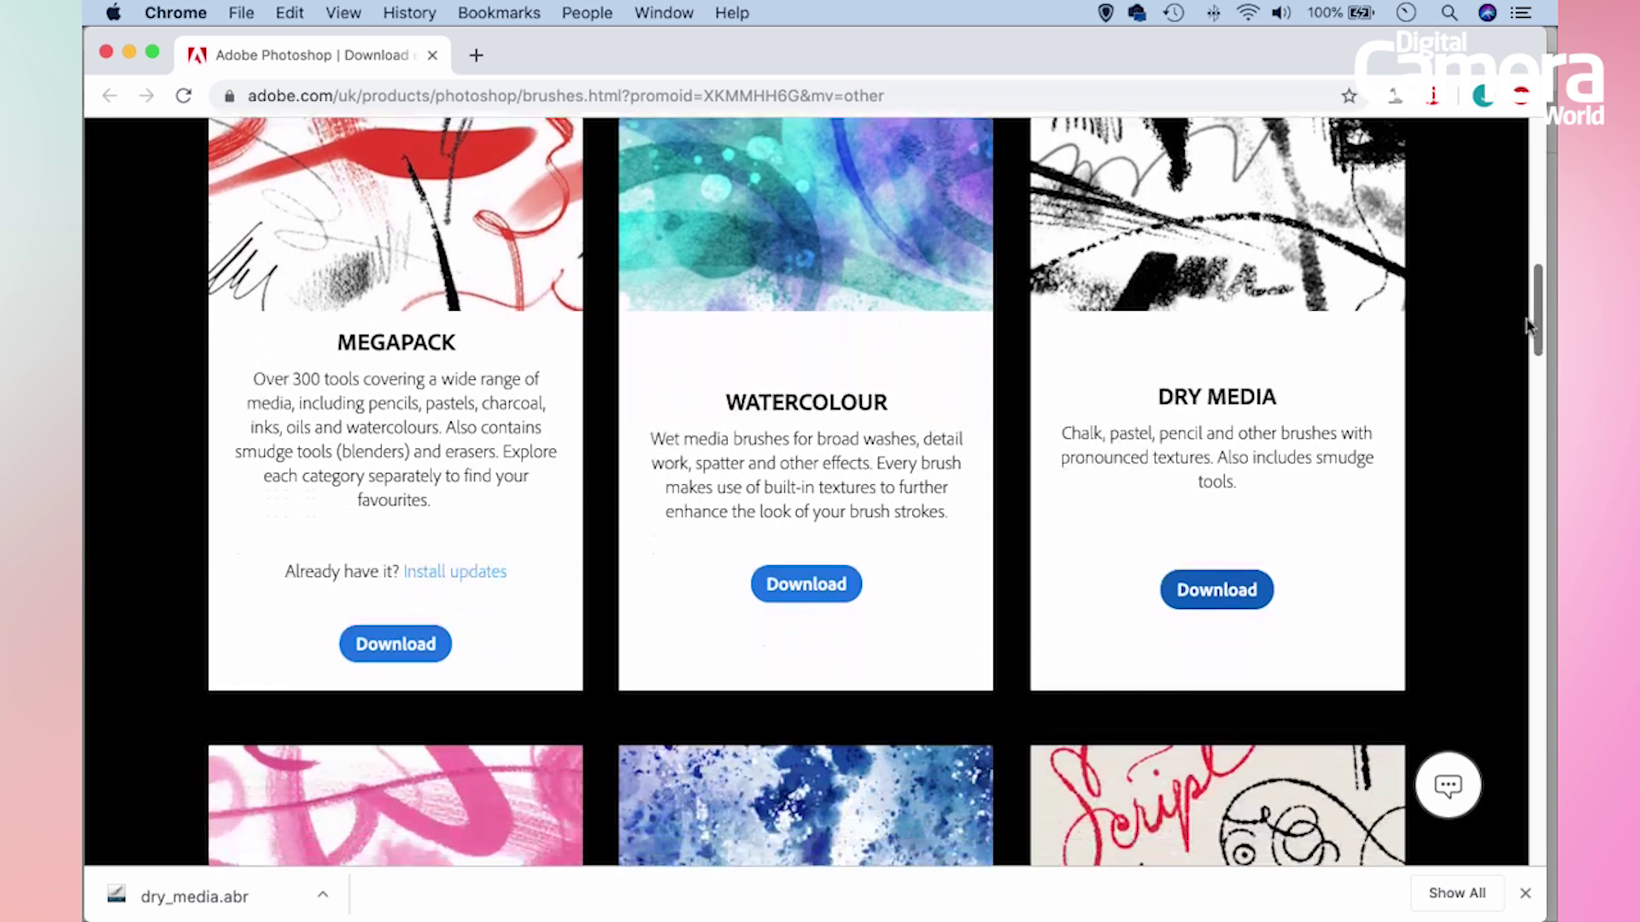
{"action": "left_click", "coordinate": [806, 588]}
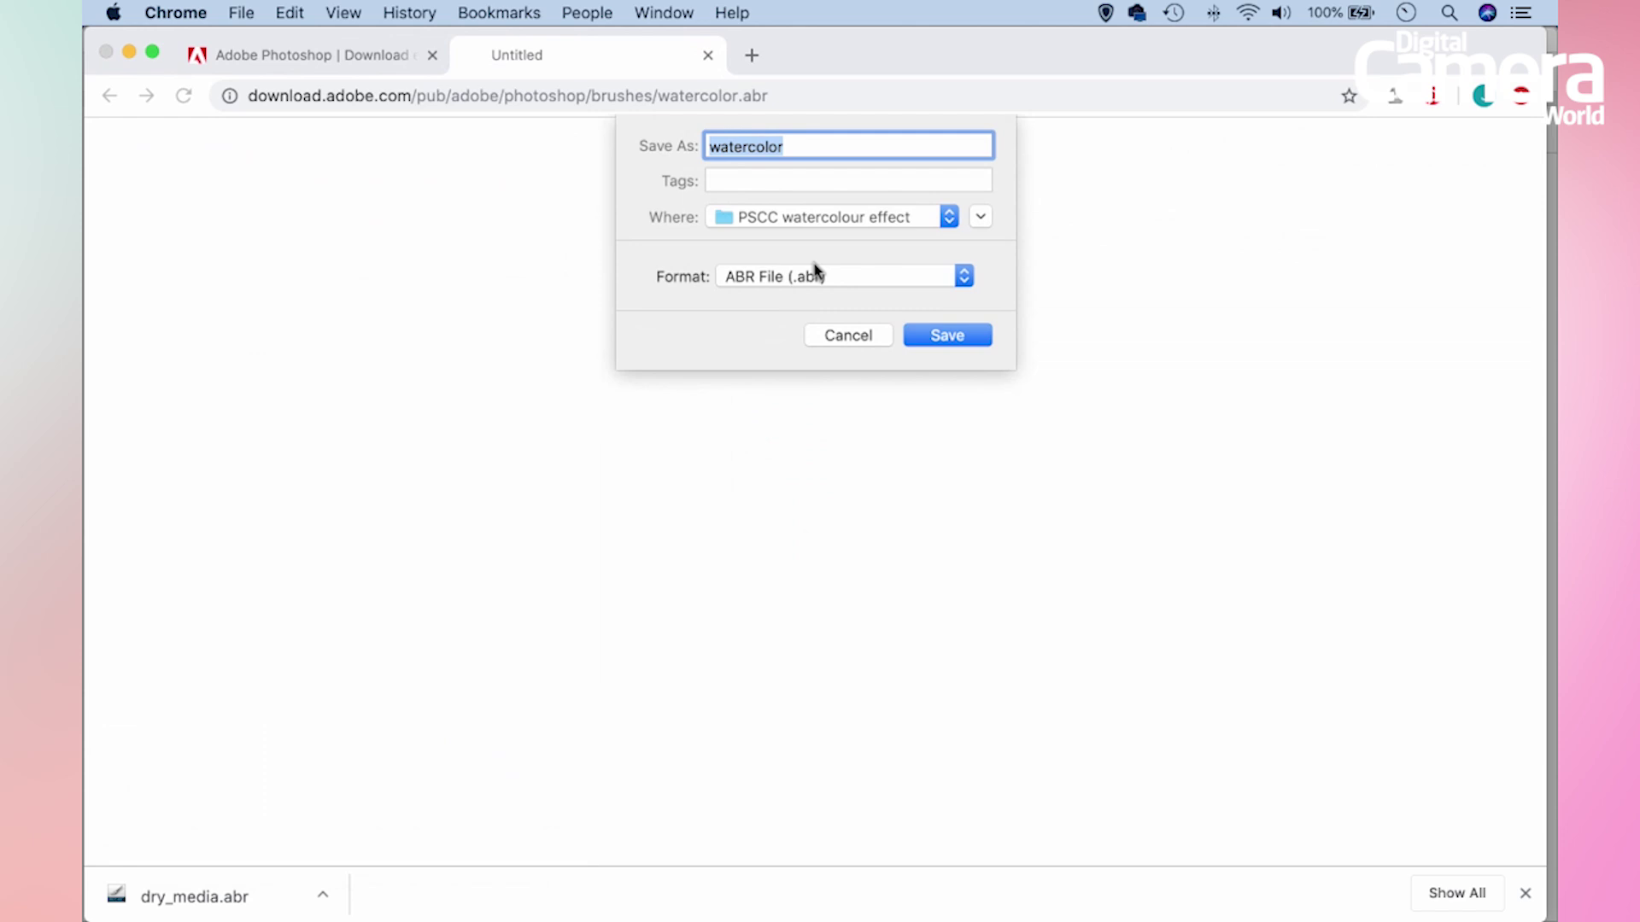
{"action": "left_click", "coordinate": [949, 335]}
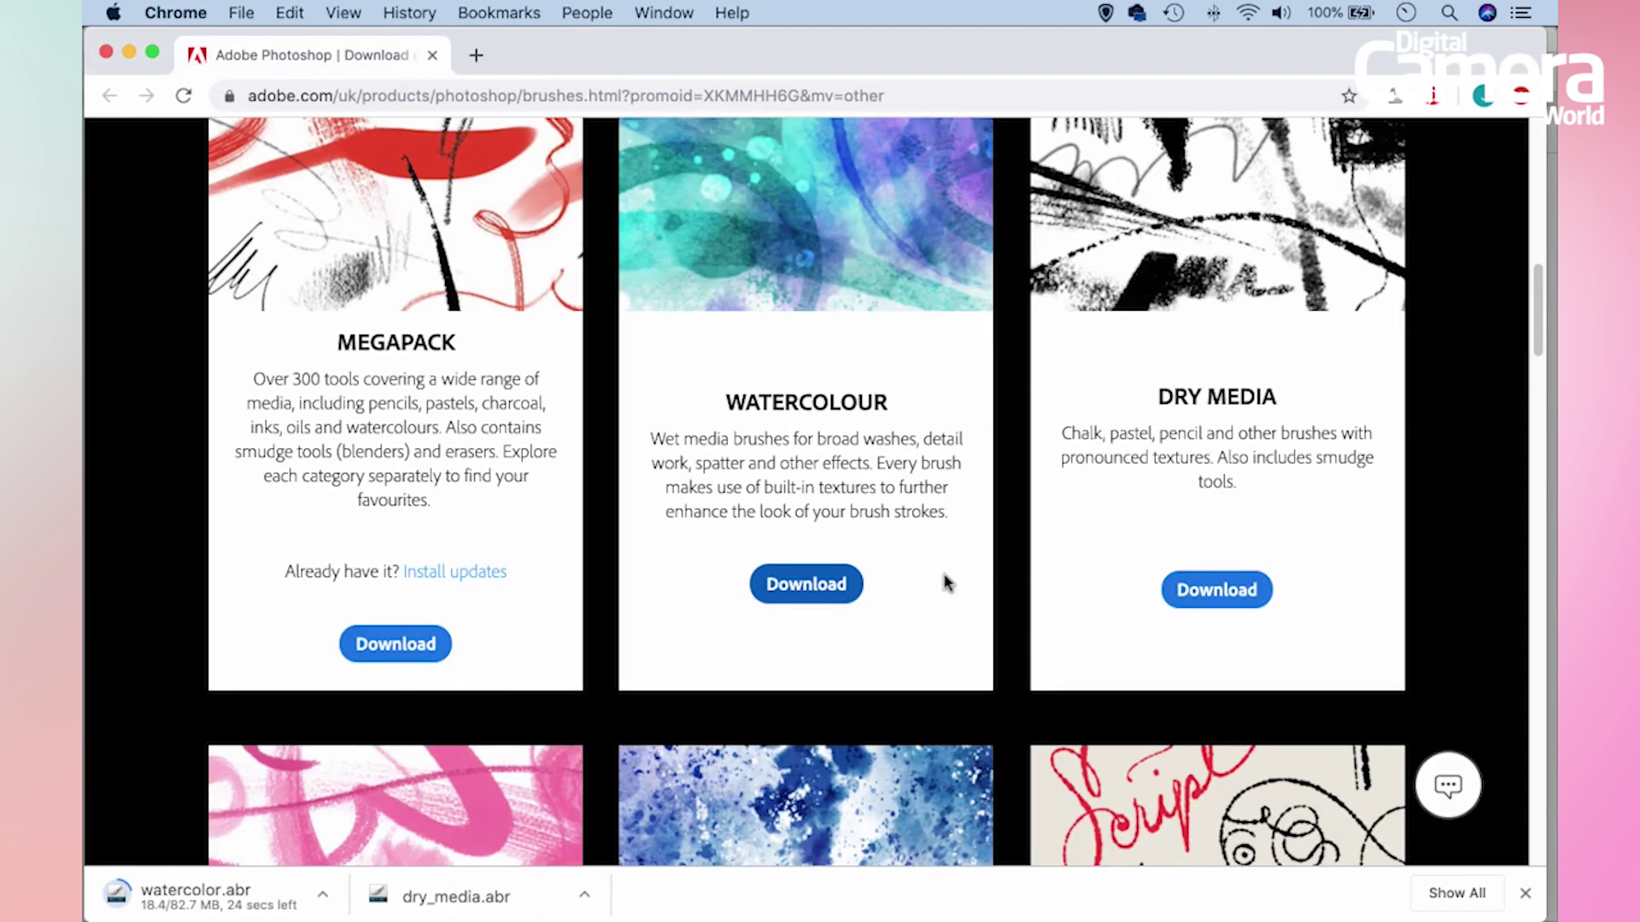
{"action": "left_click_drag", "start_coordinate": [1537, 320], "coordinate": [1536, 391]}
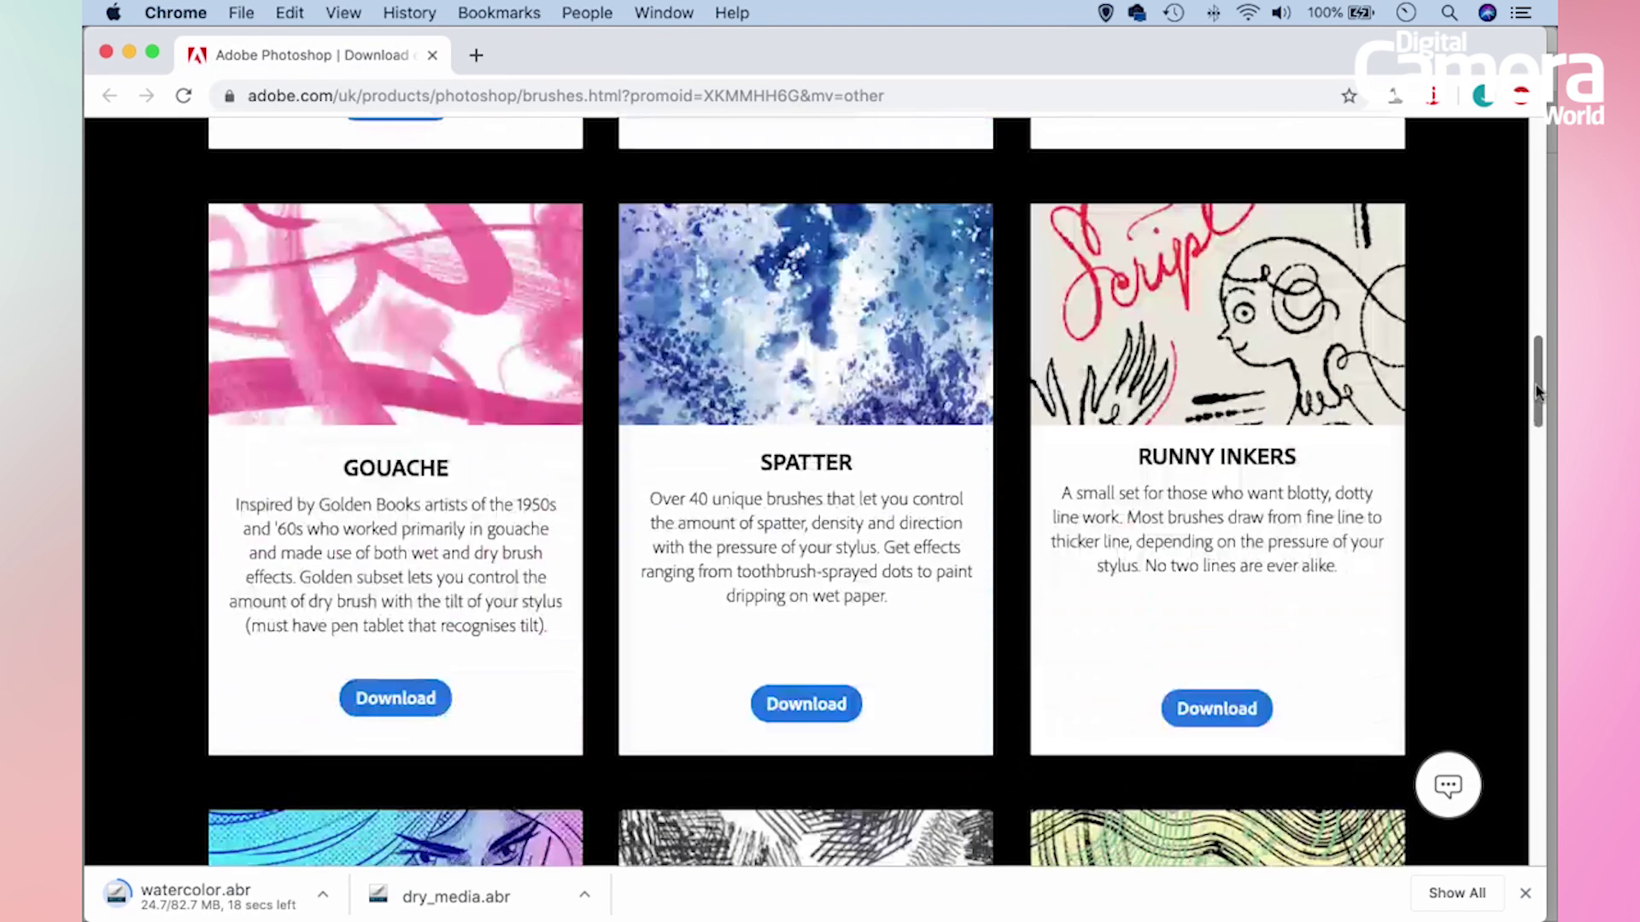
{"action": "left_click", "coordinate": [803, 696]}
{"action": "left_click", "coordinate": [926, 335]}
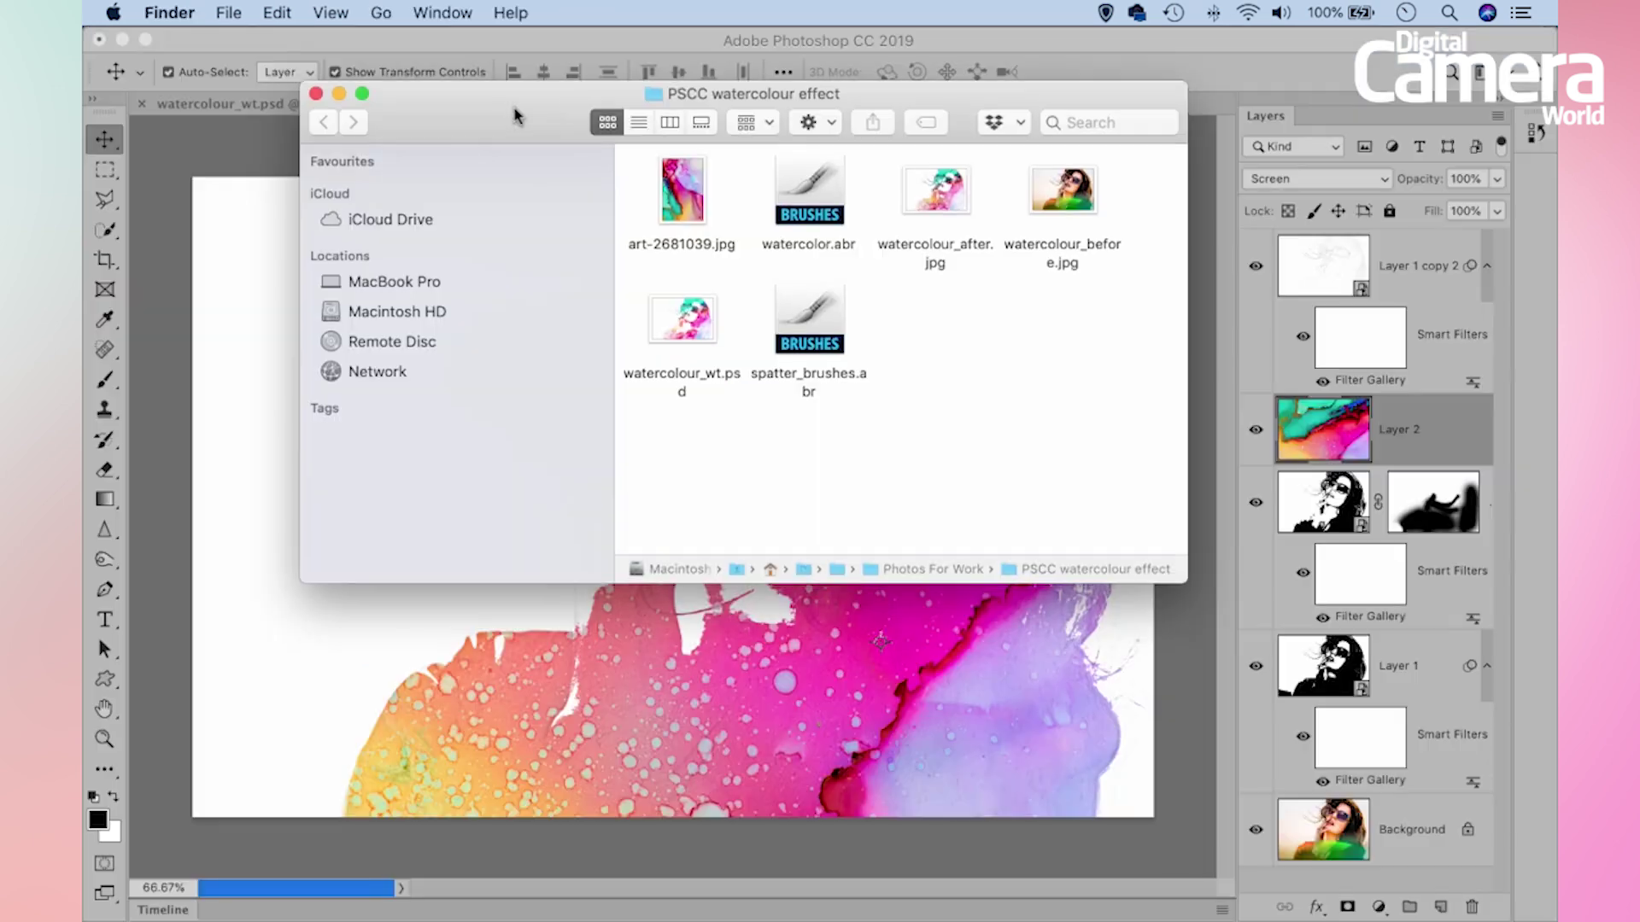
Load watercolor.abr and spatter_brushes.abr from the PSCC watercolour effect folder into Adobe Photoshop CC 2019
{"action": "left_click_drag", "start_coordinate": [513, 109], "coordinate": [472, 172]}
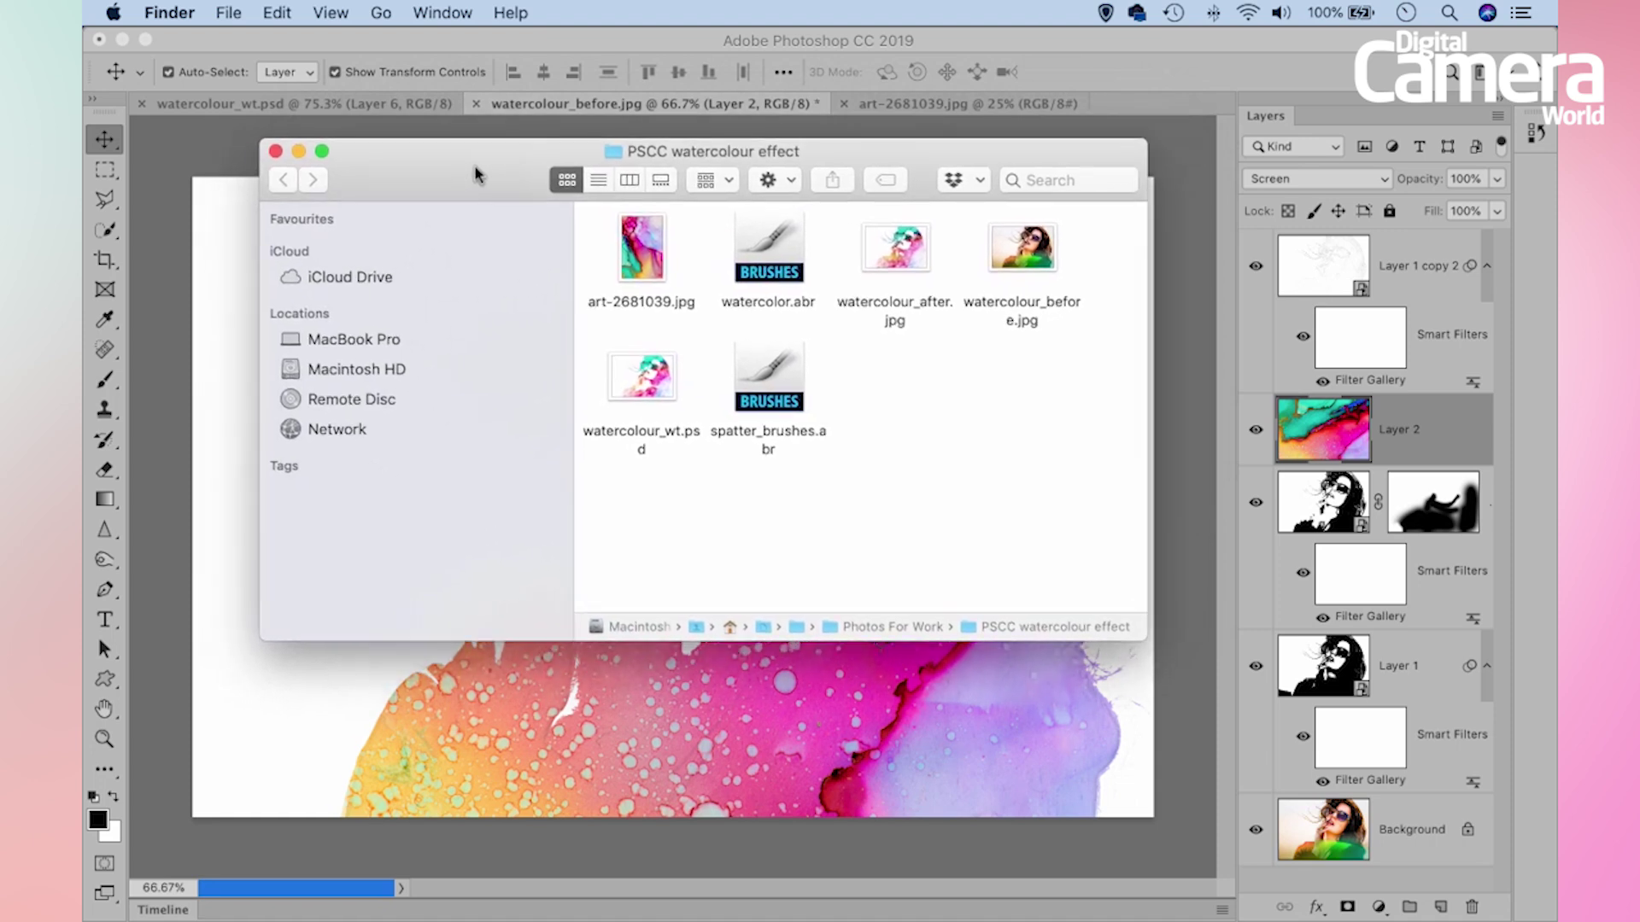
{"action": "left_click", "coordinate": [767, 241]}
{"action": "right_click", "coordinate": [768, 239]}
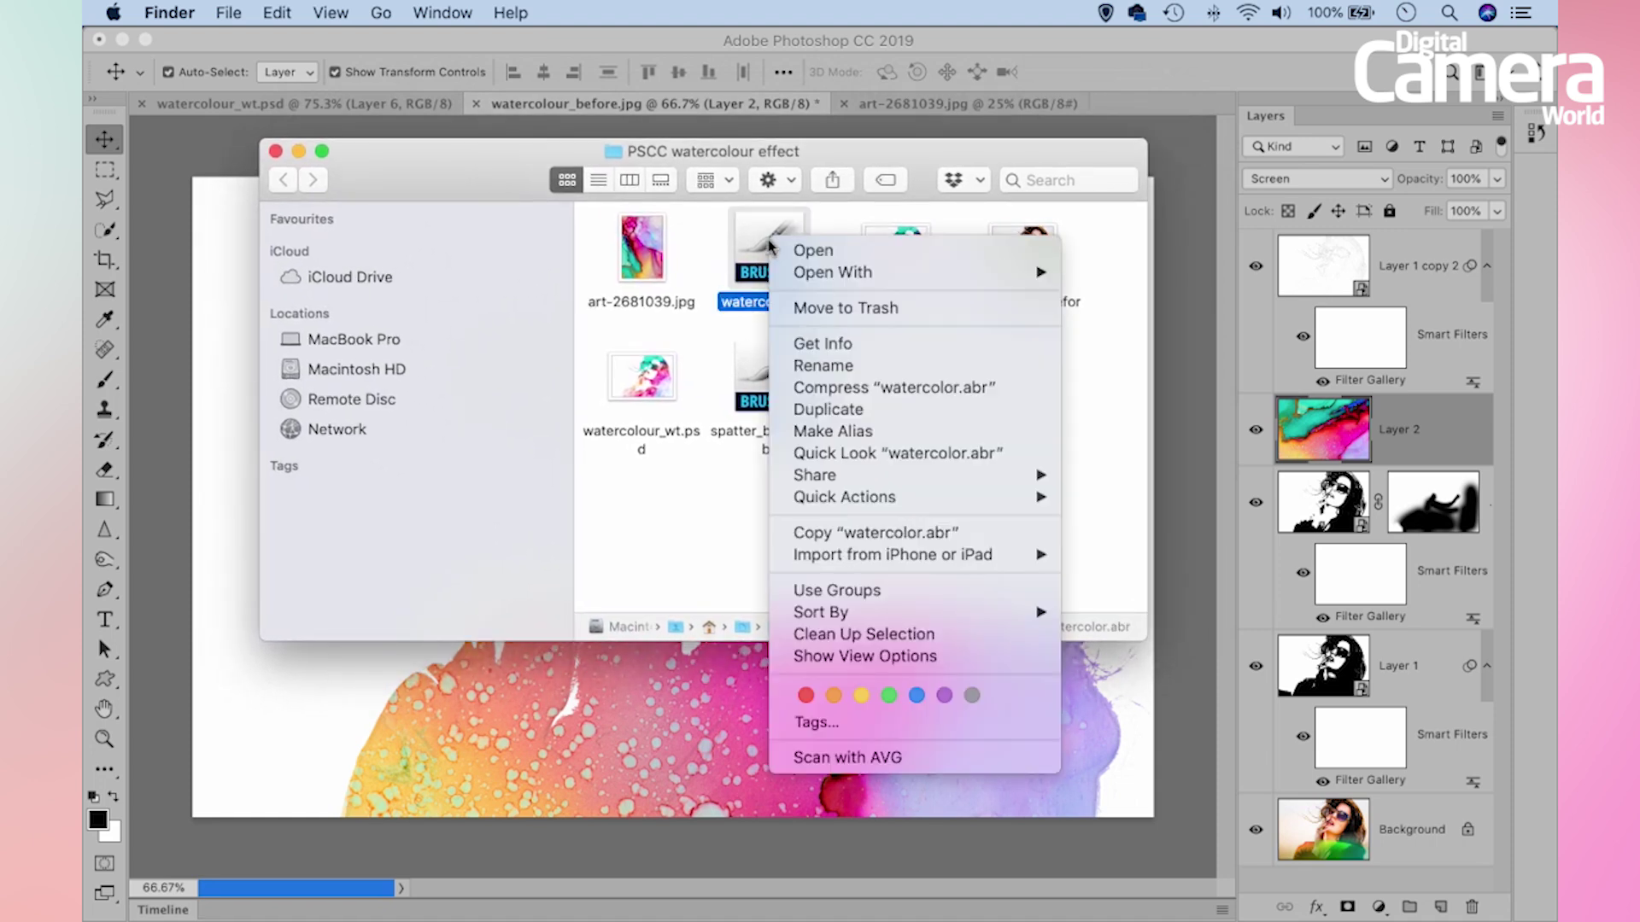
{"action": "mouse_move", "coordinate": [814, 273]}
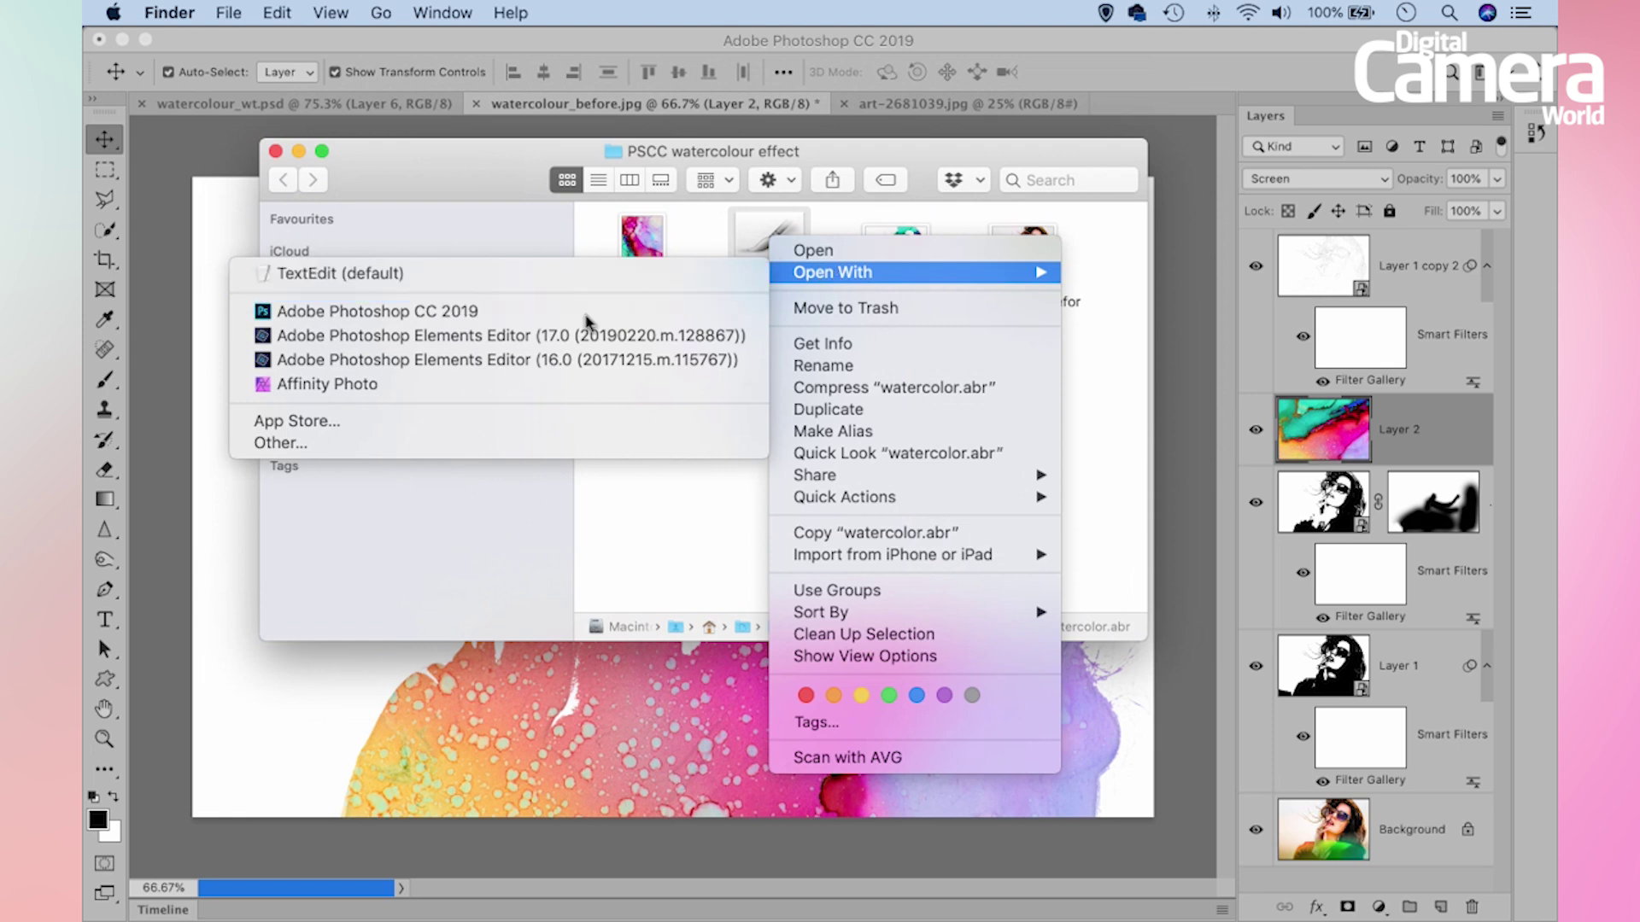
{"action": "left_click", "coordinate": [590, 292]}
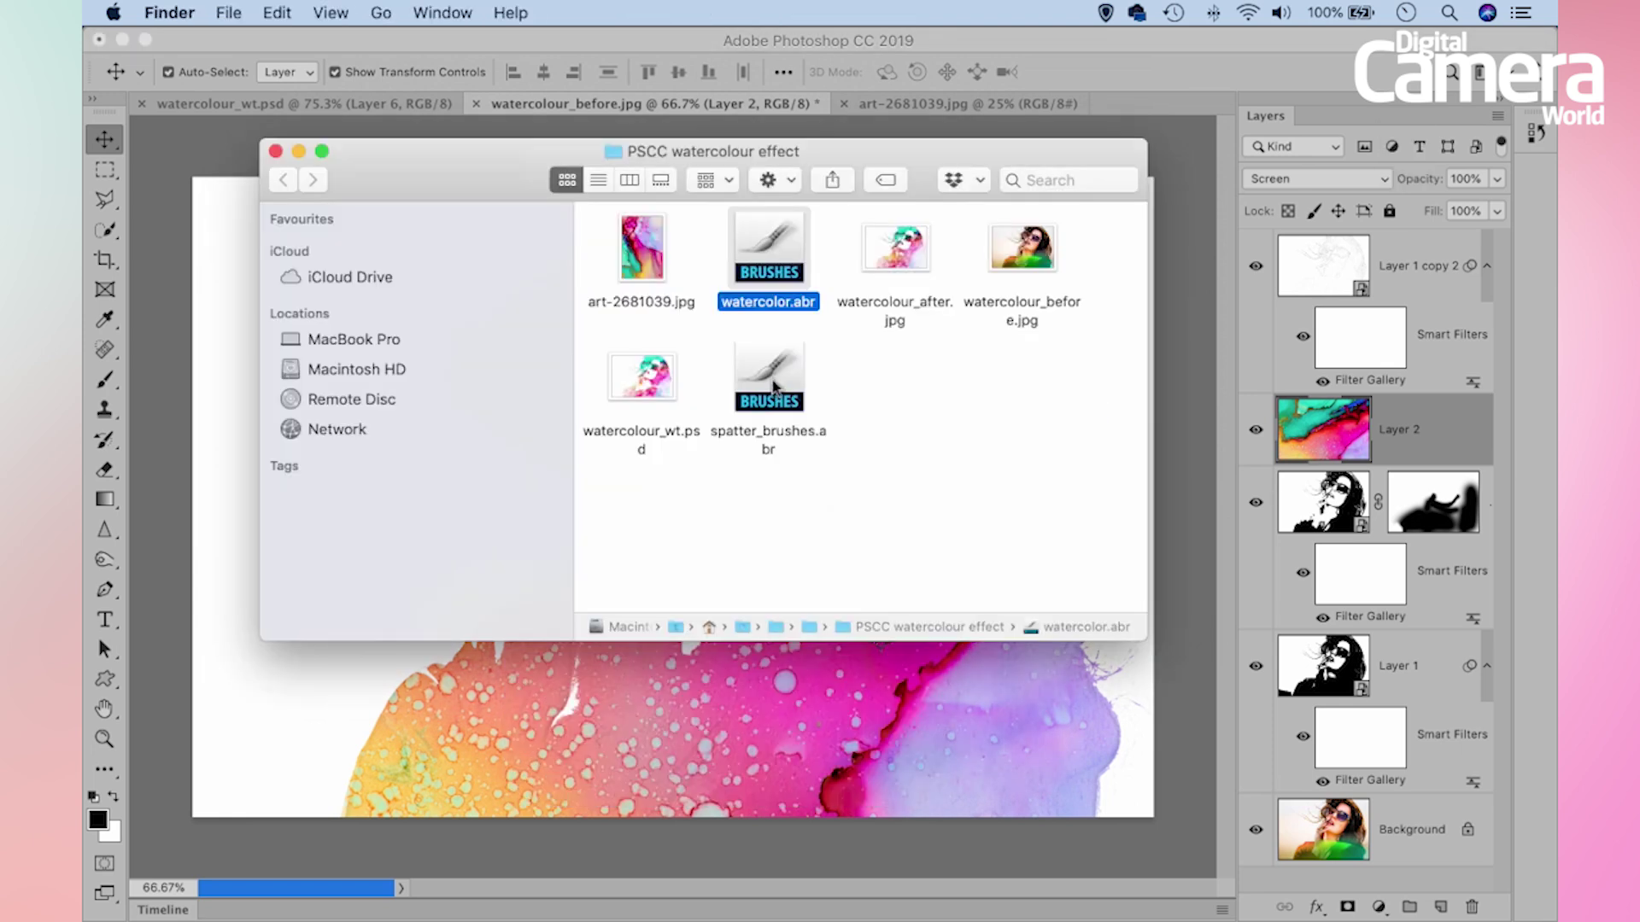
{"action": "left_click", "coordinate": [772, 375]}
{"action": "right_click", "coordinate": [773, 369]}
{"action": "mouse_move", "coordinate": [816, 400]}
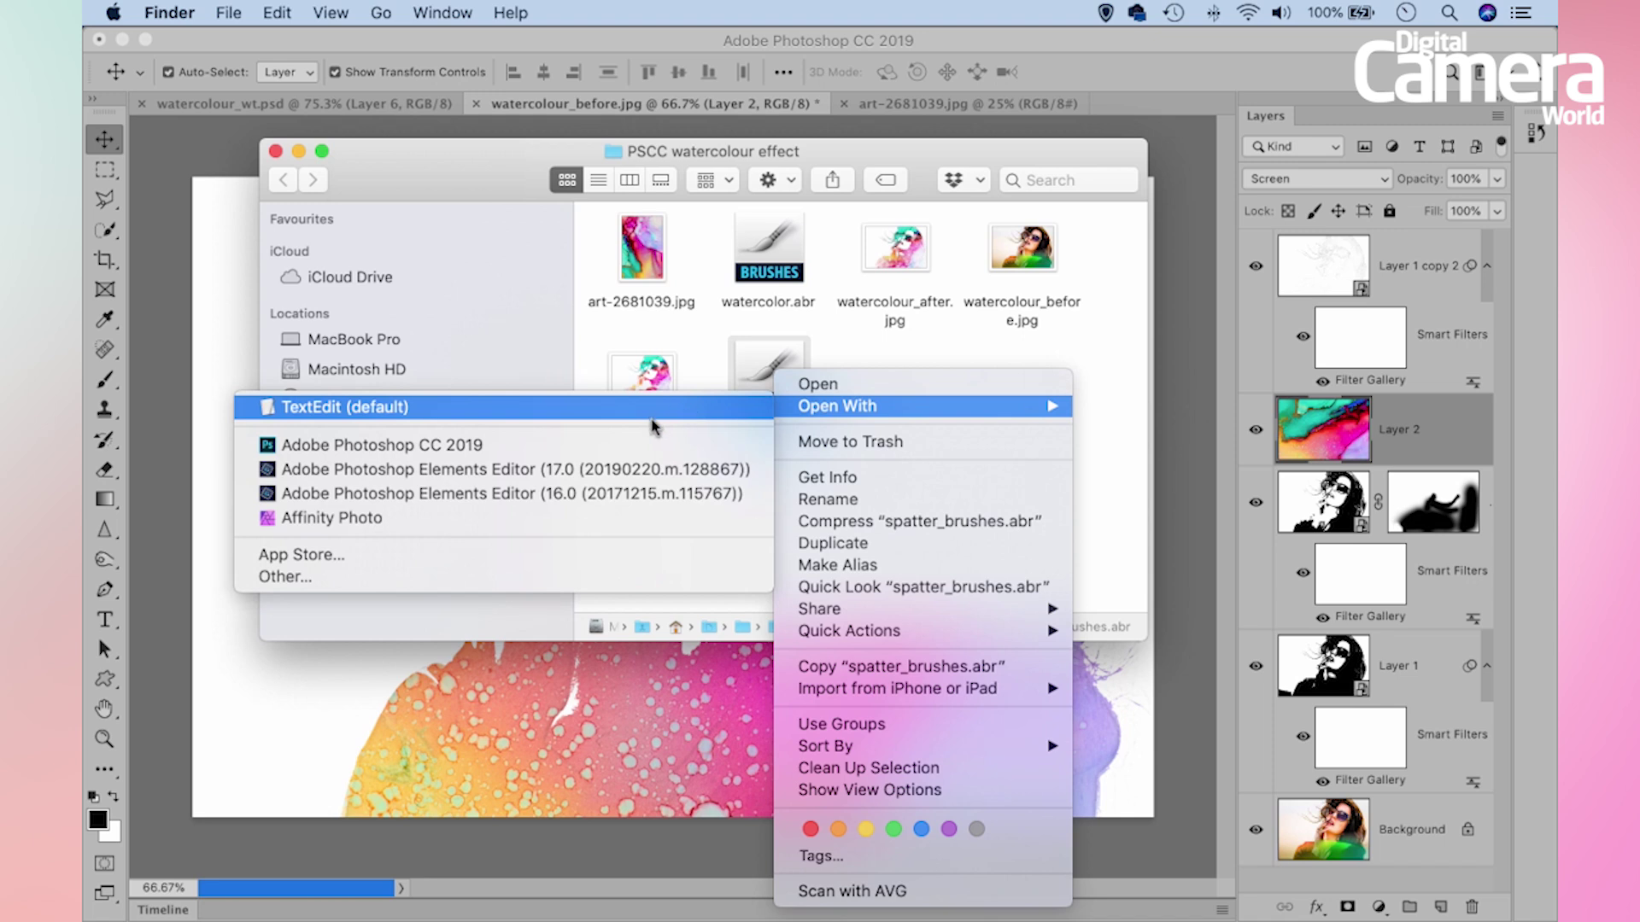
{"action": "left_click", "coordinate": [651, 444]}
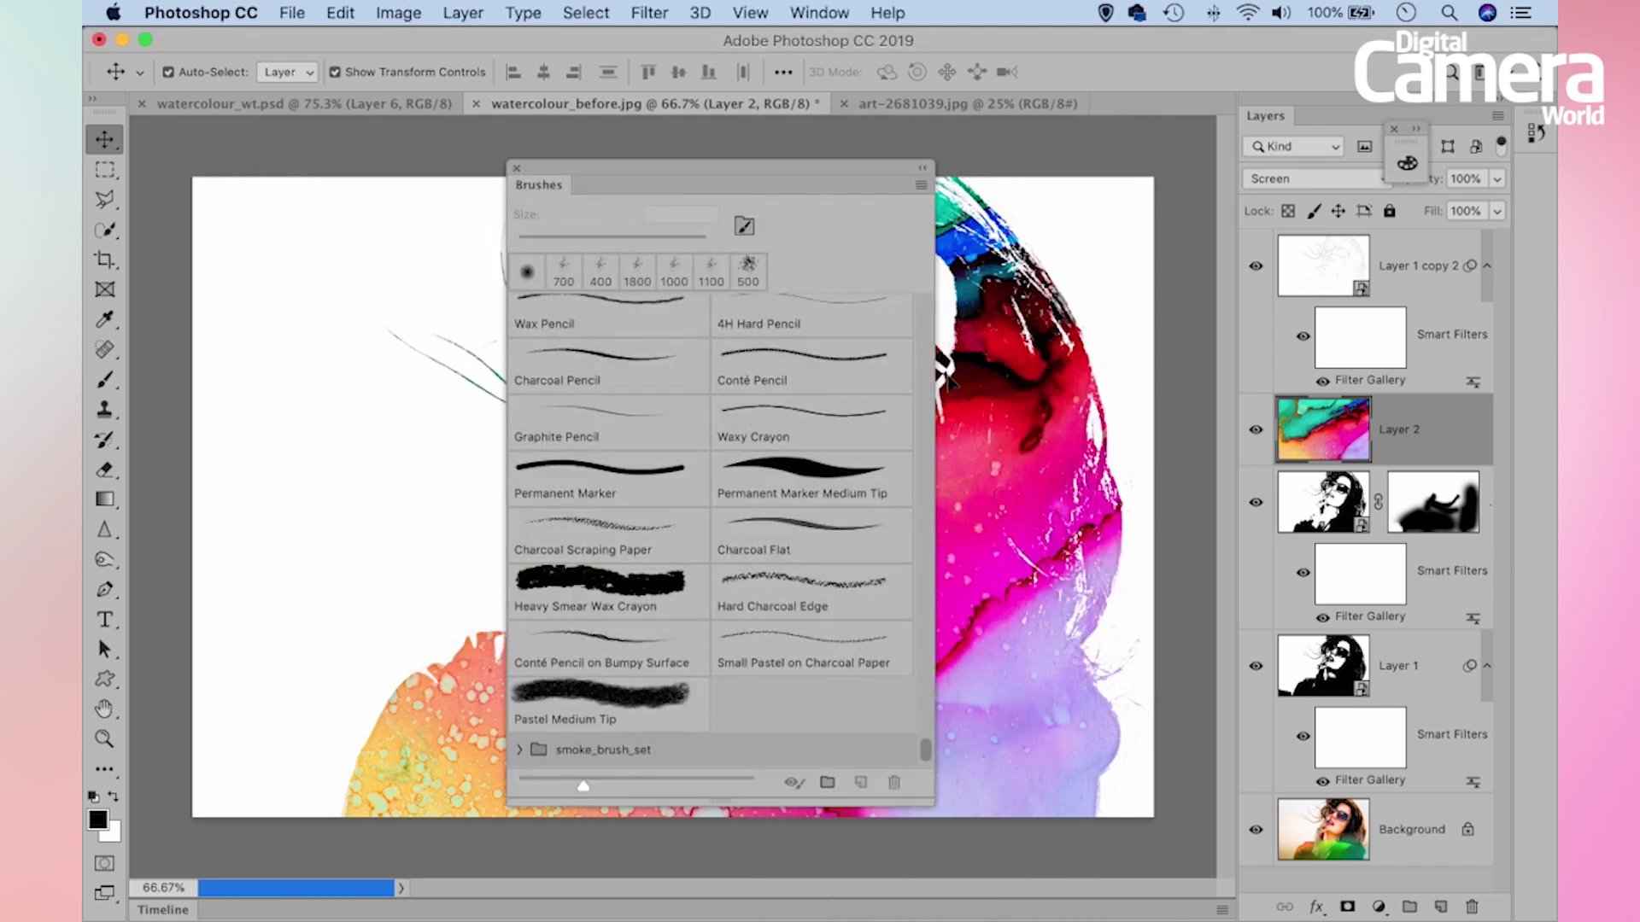
Expand the spatter_brushes set and select the Kyle's Spatter Brushes preset whose name begins with "Landsc"
{"action": "left_click_drag", "start_coordinate": [930, 743], "coordinate": [926, 773]}
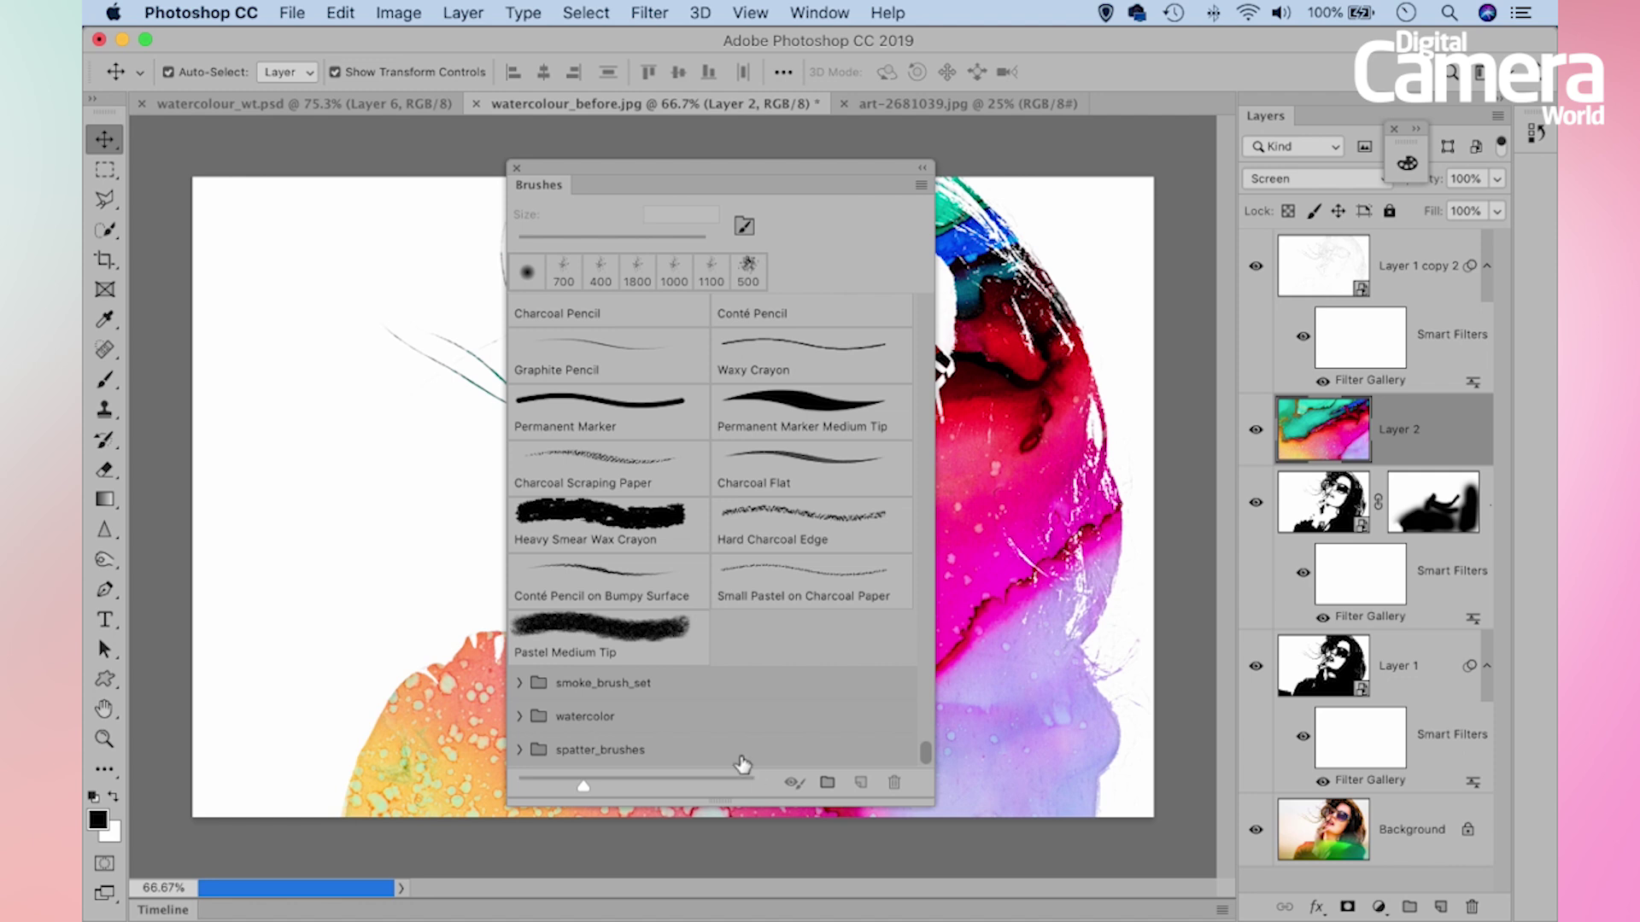
{"action": "left_click", "coordinate": [519, 749]}
{"action": "left_click_drag", "start_coordinate": [933, 662], "coordinate": [920, 682]}
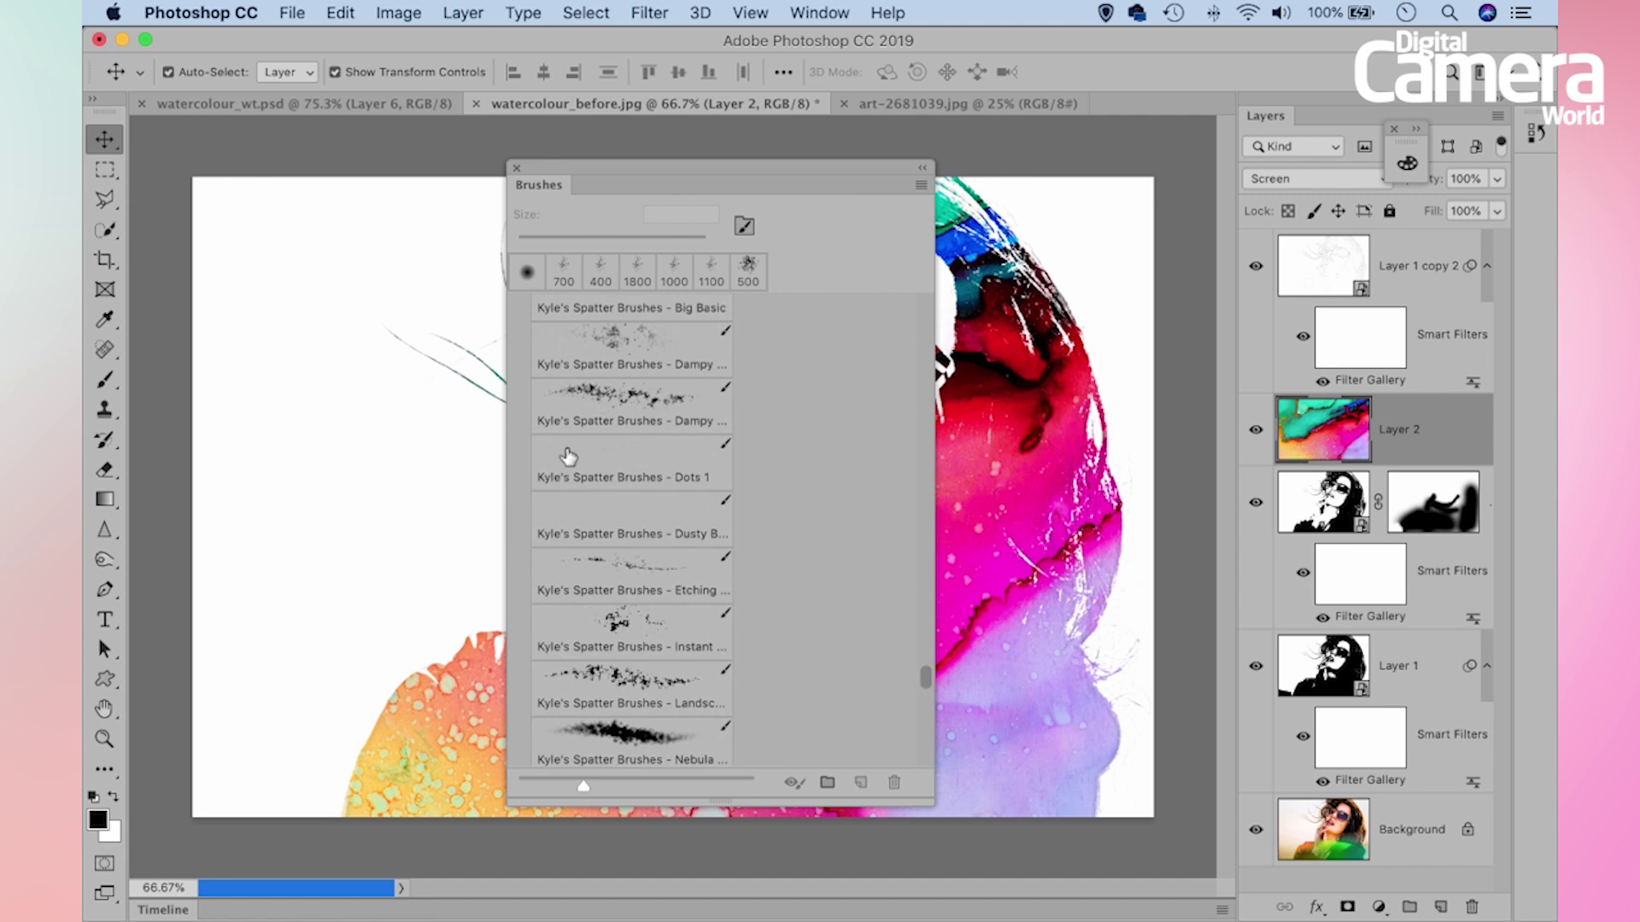
{"action": "left_click", "coordinate": [651, 680]}
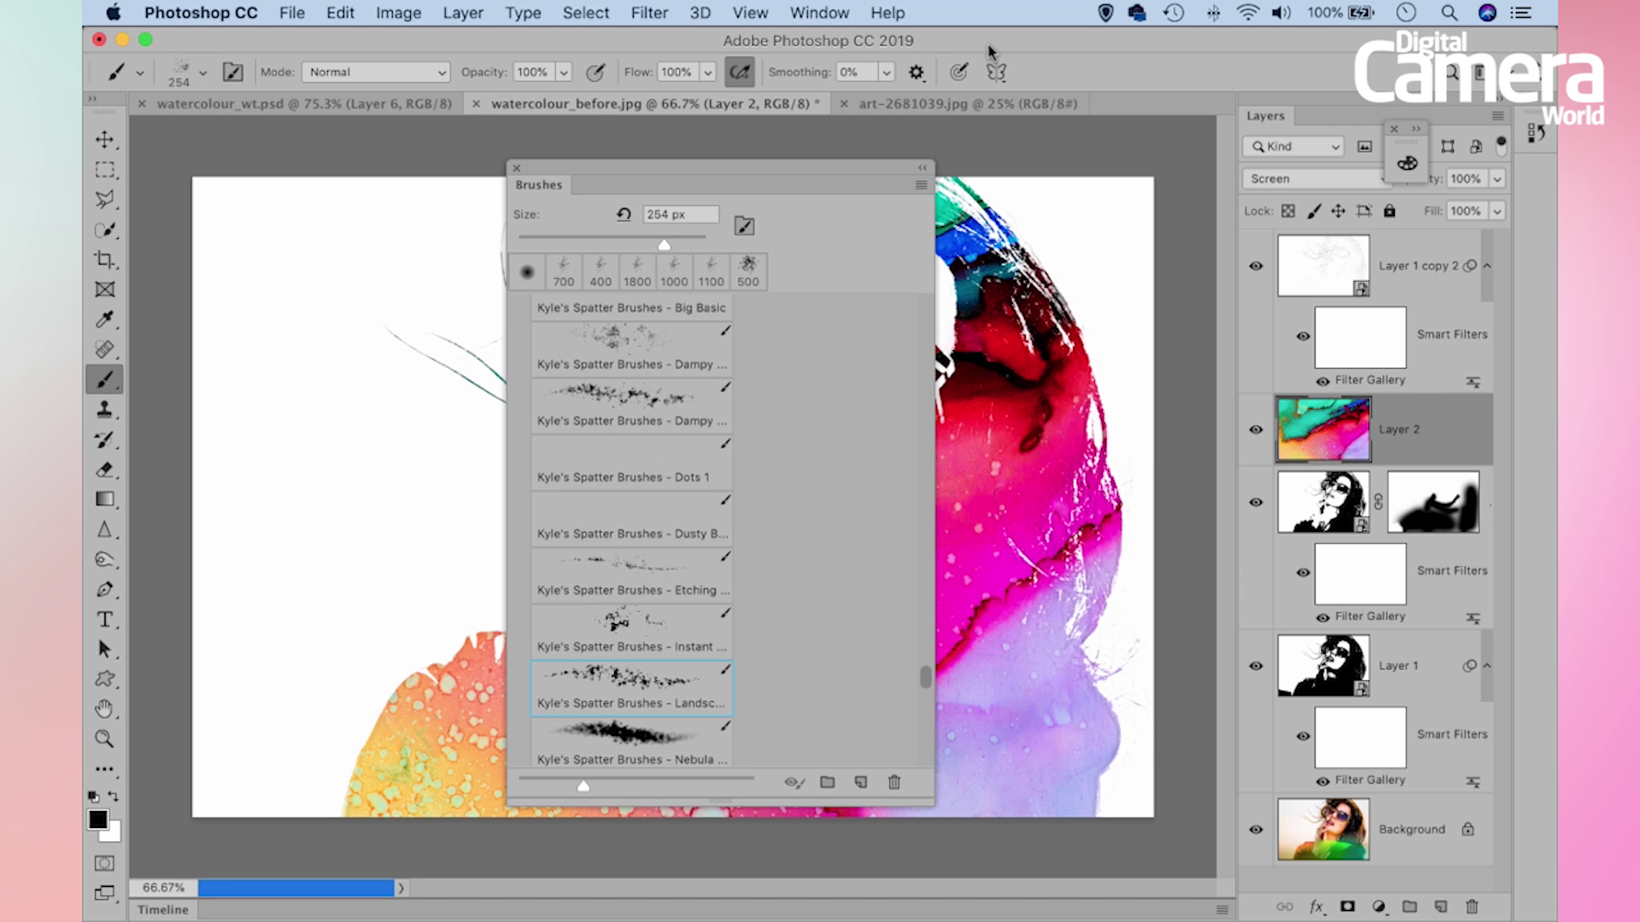
Add a new empty layer directly above the artwork layer and dock the Brushes presets beside the Layers list
{"action": "left_click", "coordinate": [1440, 908]}
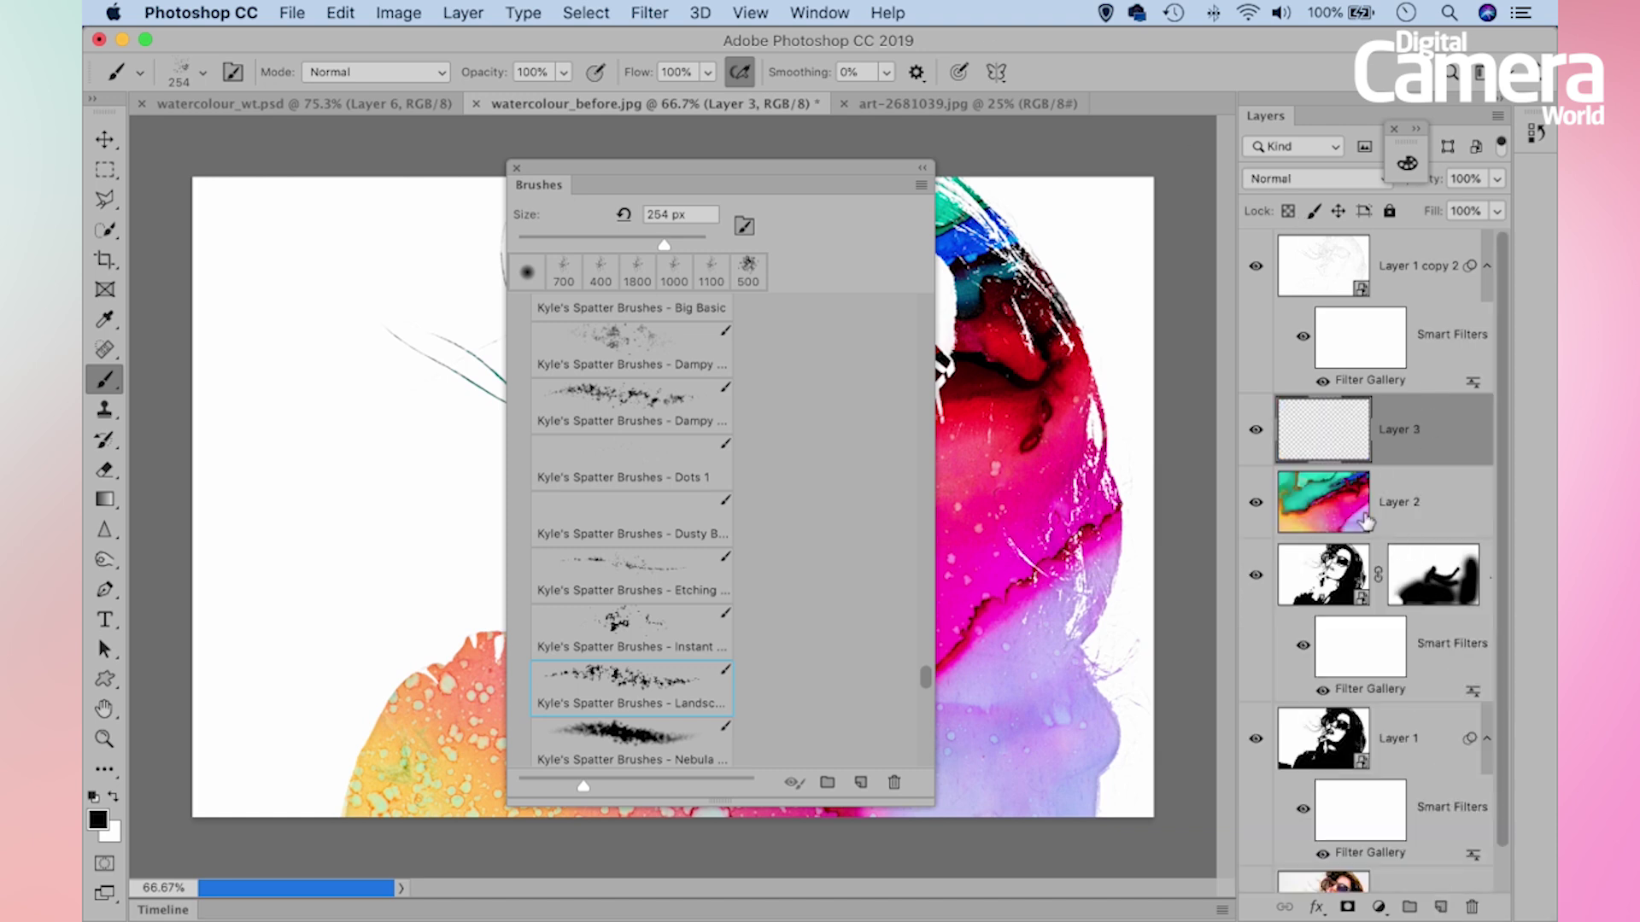
{"action": "mouse_move", "coordinate": [517, 190]}
{"action": "left_mouse_down"}
{"action": "mouse_move", "coordinate": [1054, 155]}
{"action": "mouse_move", "coordinate": [1311, 124]}
{"action": "mouse_move", "coordinate": [1298, 119]}
{"action": "left_mouse_up"}
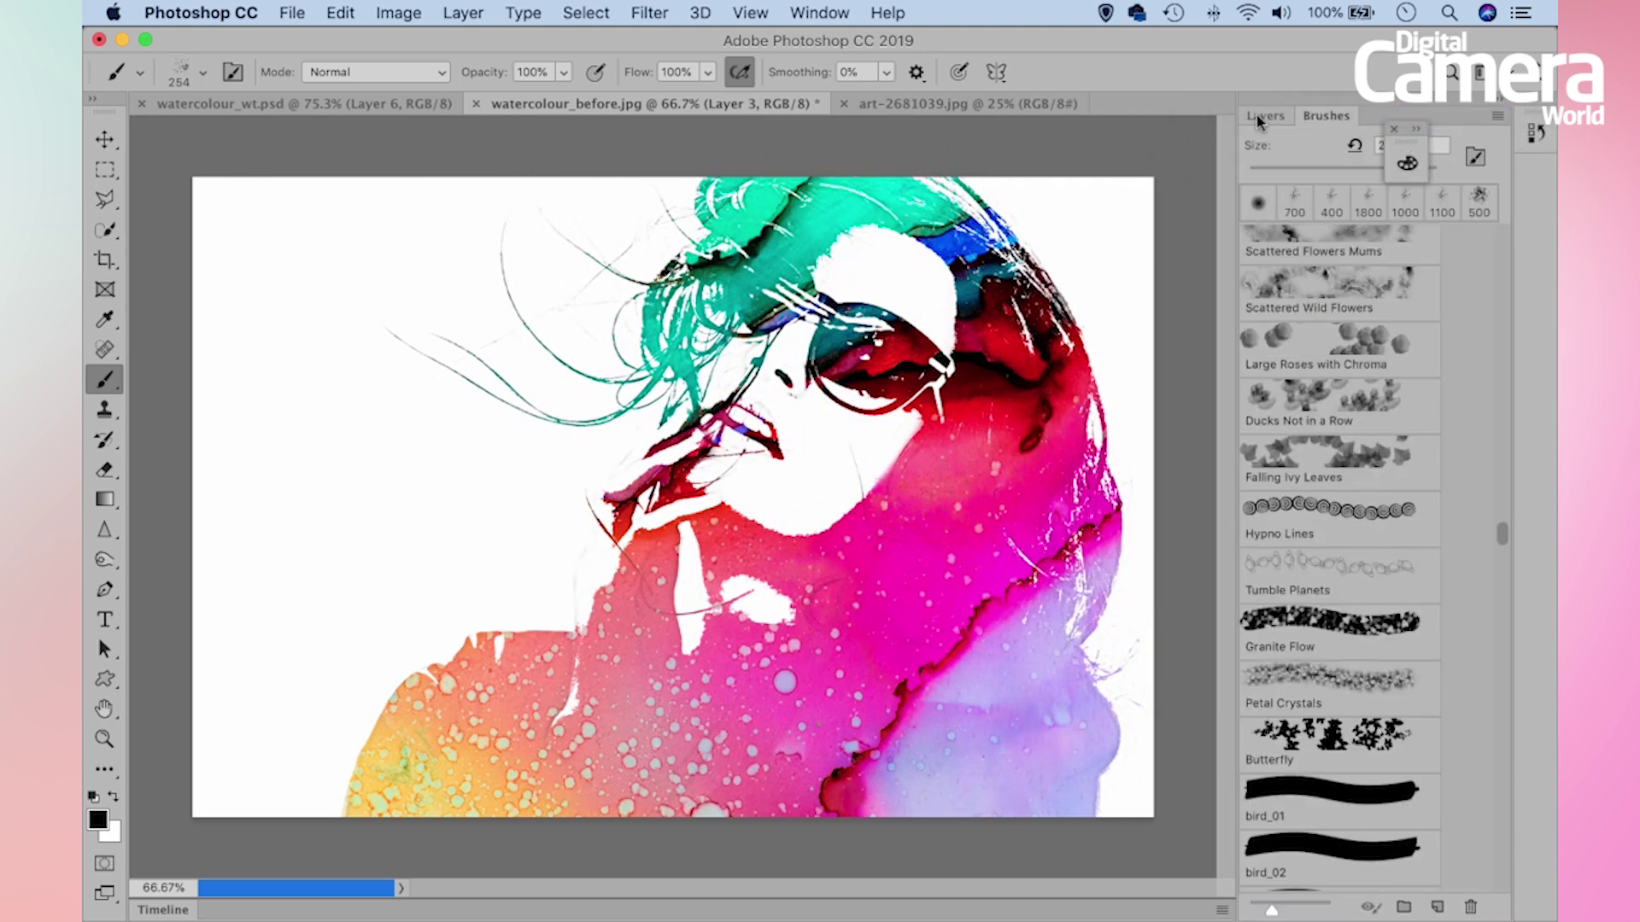
{"action": "left_click", "coordinate": [1260, 116]}
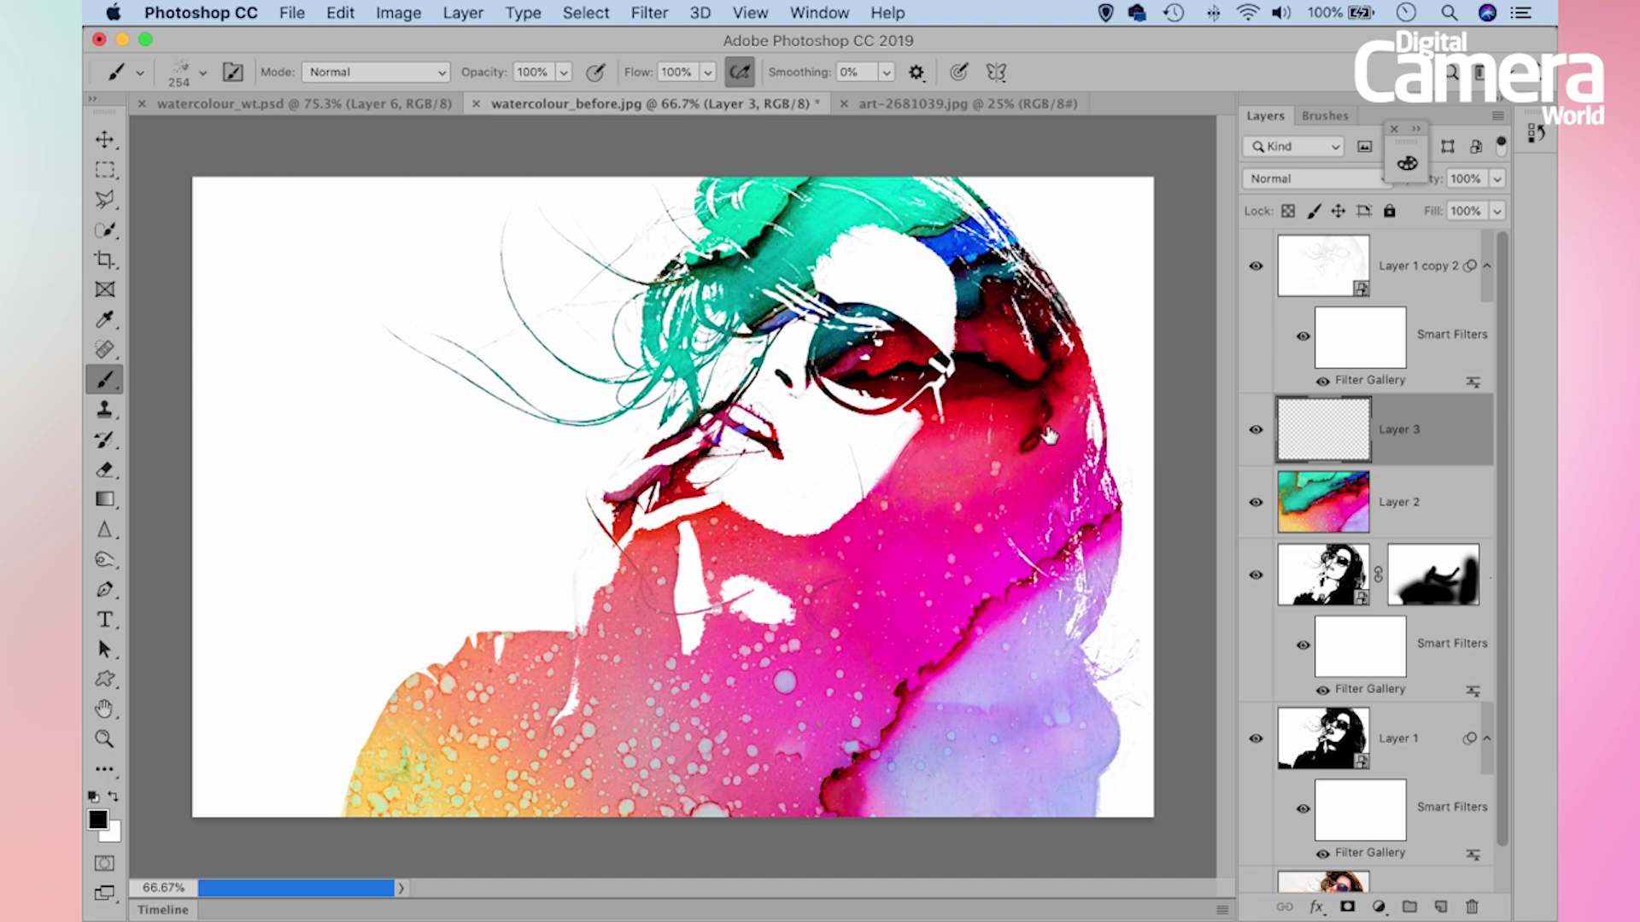
Make white the foreground colour, enlarge the spatter brush to at least 1500 px and paint spatter over the portrait's lower-right hair and shoulder
{"action": "left_click", "coordinate": [113, 799]}
{"action": "key", "text": "bracketright"}
{"action": "key", "text": "bracketright"}
{"action": "key", "text": "bracketright"}
{"action": "key", "text": "bracketright"}
{"action": "key", "text": "bracketright"}
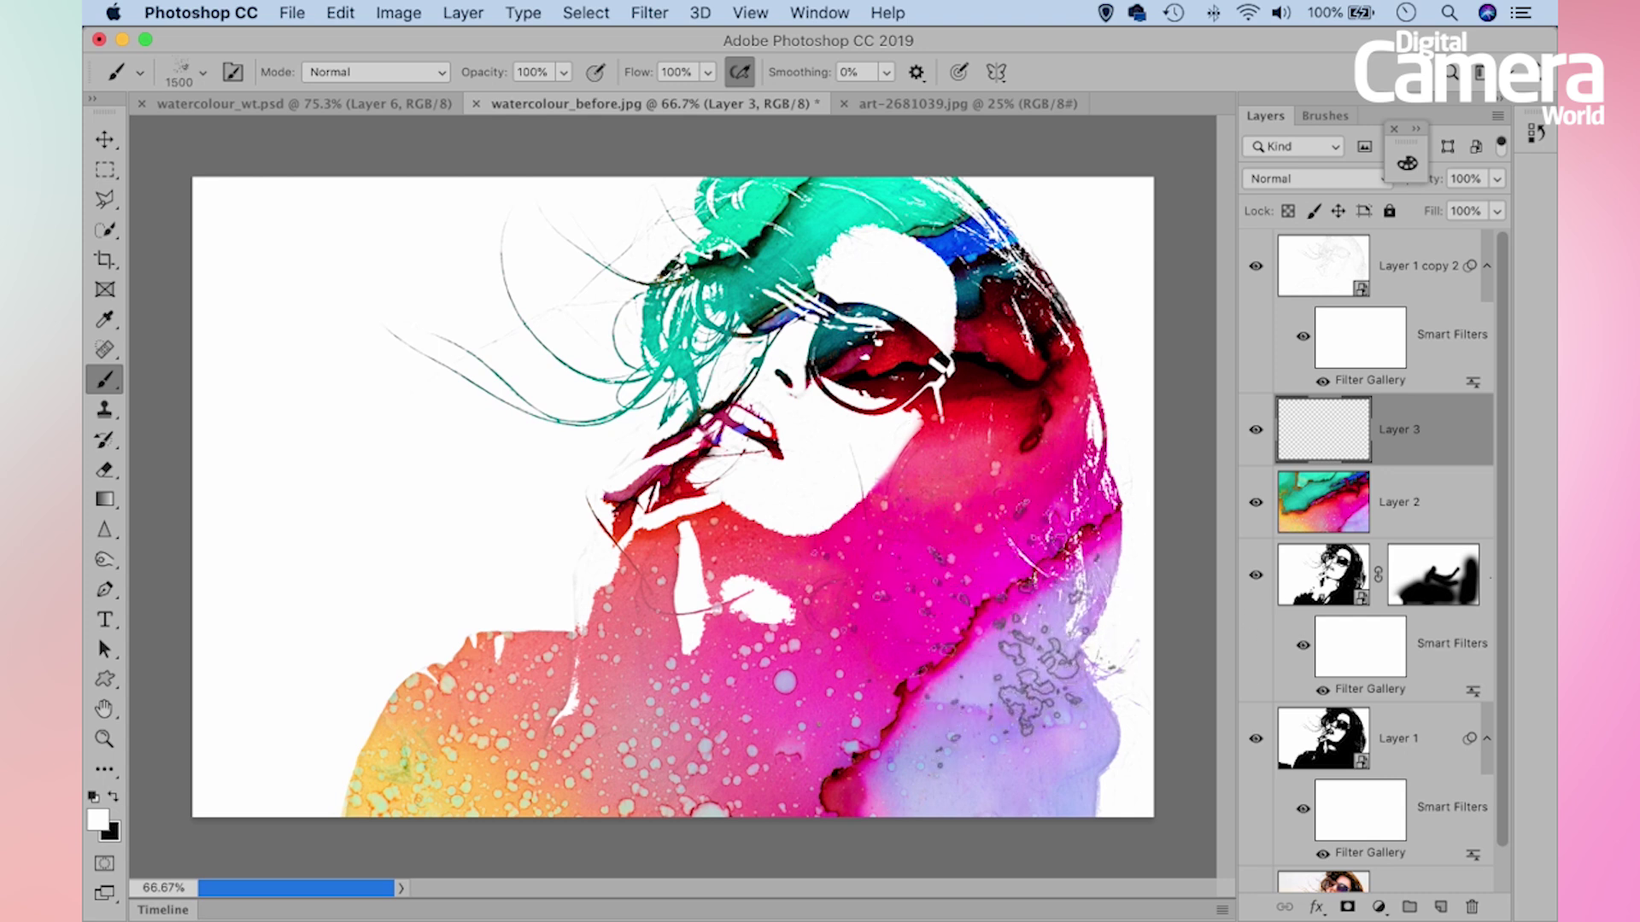
{"action": "key", "text": "bracketright"}
{"action": "key", "text": "bracketright"}
{"action": "left_click_drag", "start_coordinate": [1038, 675], "coordinate": [1059, 747]}
Reduce the spatter brush to 1200 px and paint more white spatter over the portrait's lower-right hair and shoulder
{"action": "key", "text": "bracketleft"}
{"action": "key", "text": "bracketleft"}
{"action": "key", "text": "bracketleft"}
{"action": "key", "text": "bracketleft"}
{"action": "key", "text": "bracketleft"}
{"action": "key", "text": "bracketleft"}
{"action": "key", "text": "bracketleft"}
{"action": "key", "text": "bracketleft"}
{"action": "left_click", "coordinate": [1059, 739]}
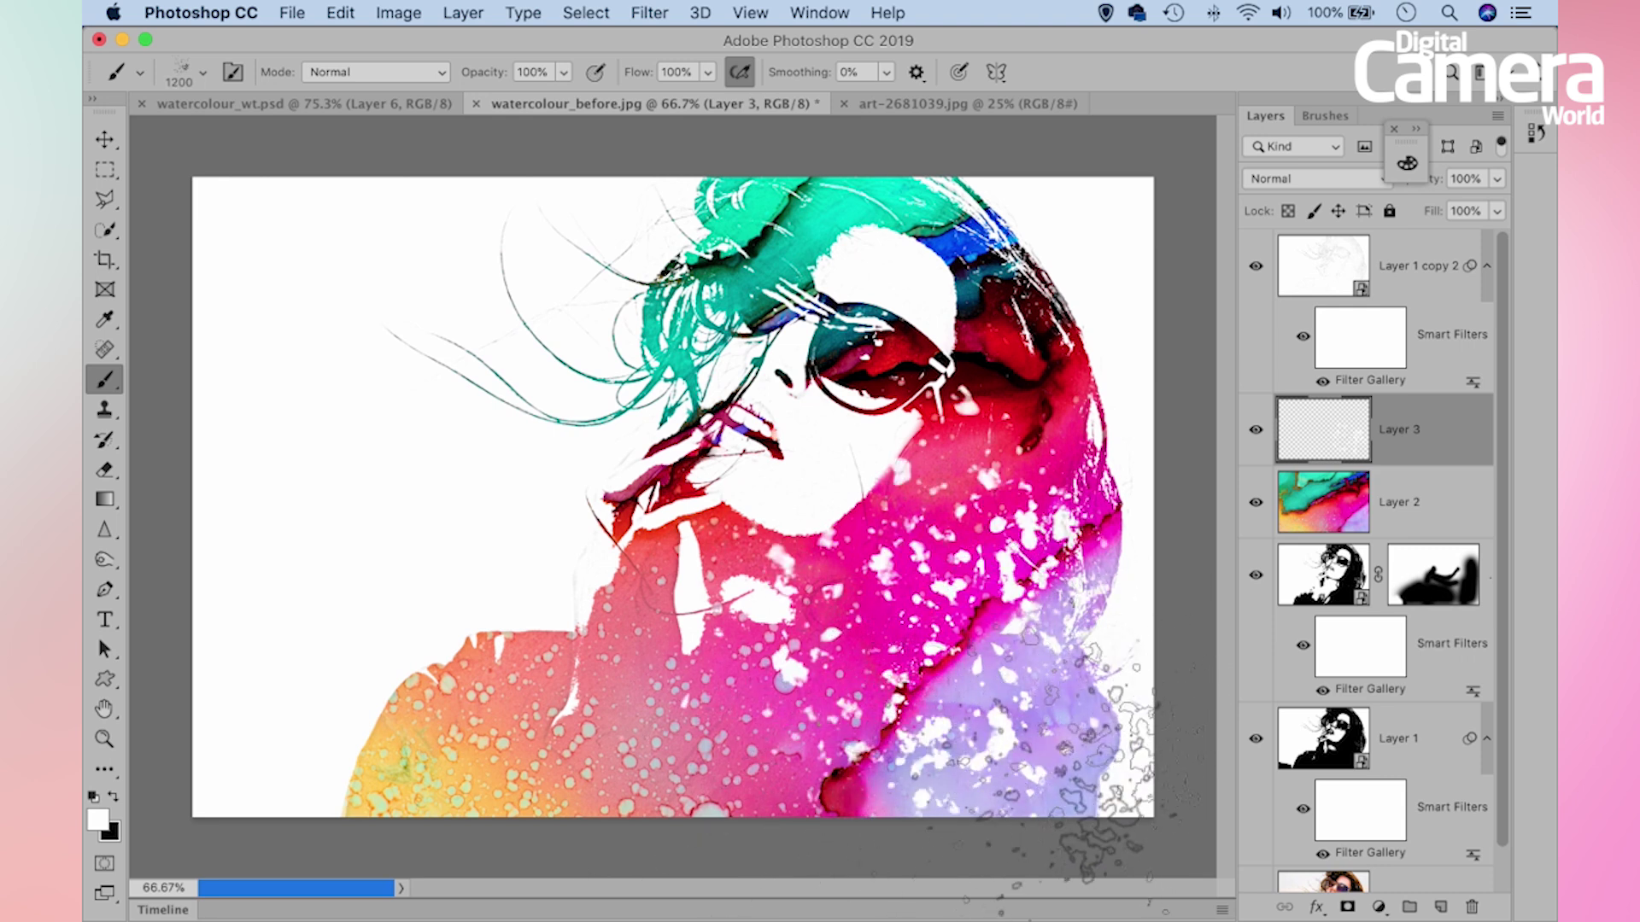
{"action": "left_click", "coordinate": [999, 743]}
Paint finer white spatter along the hair's right edge with the brush at about 700 to 800 px
{"action": "key", "text": "bracketleft"}
{"action": "key", "text": "bracketleft"}
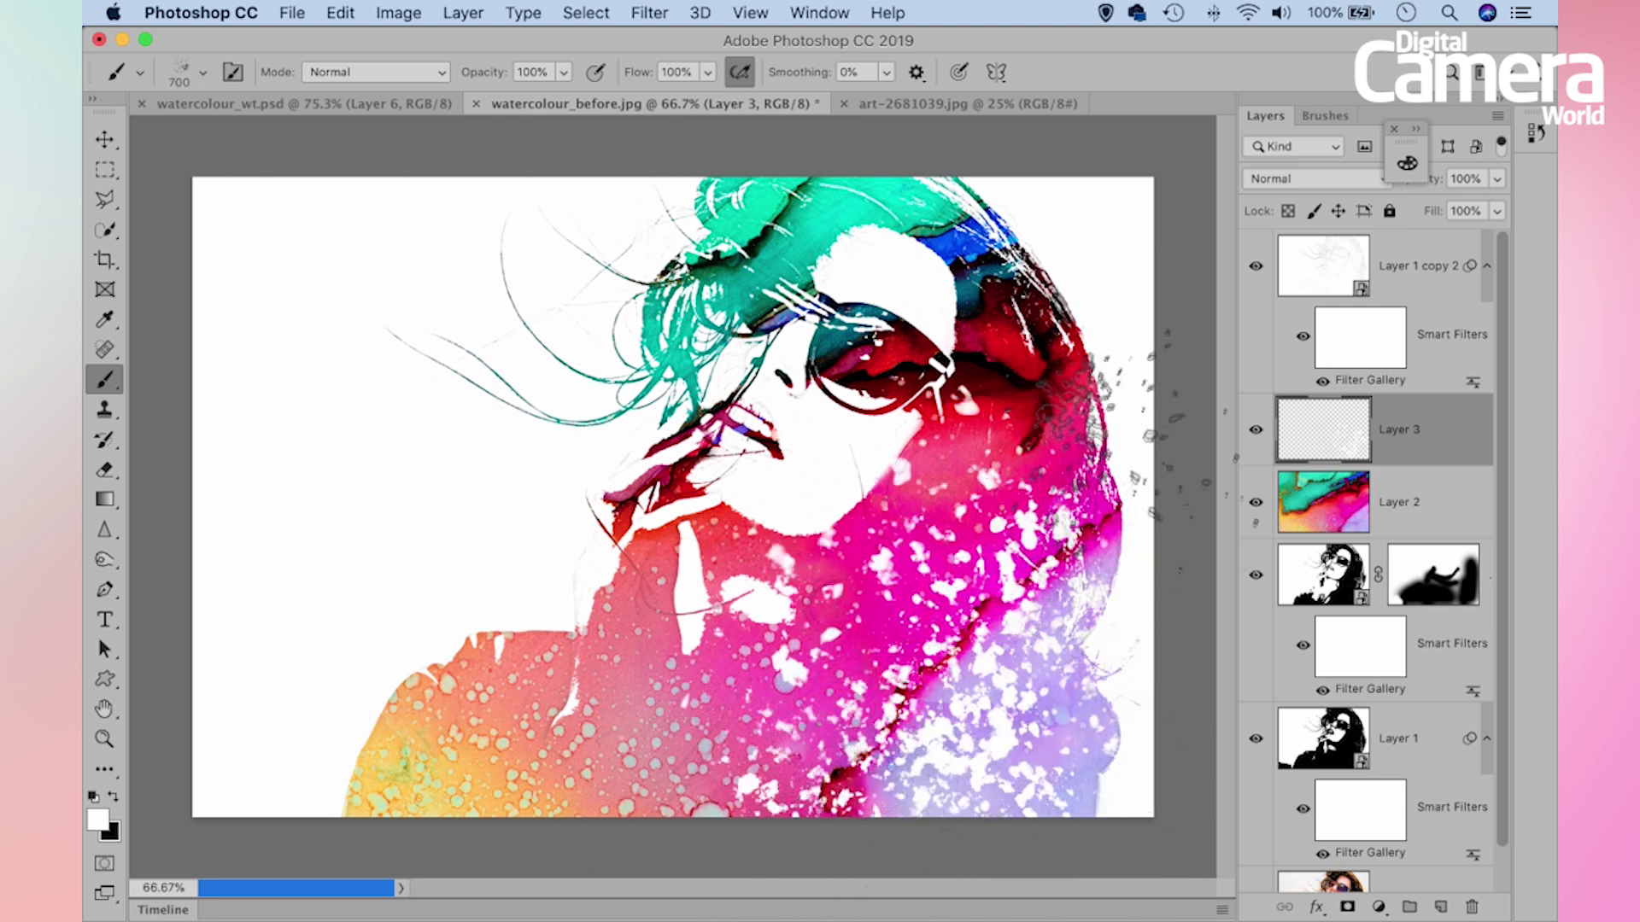
{"action": "key", "text": "bracketright"}
{"action": "key", "text": "bracketright"}
{"action": "key", "text": "bracketright"}
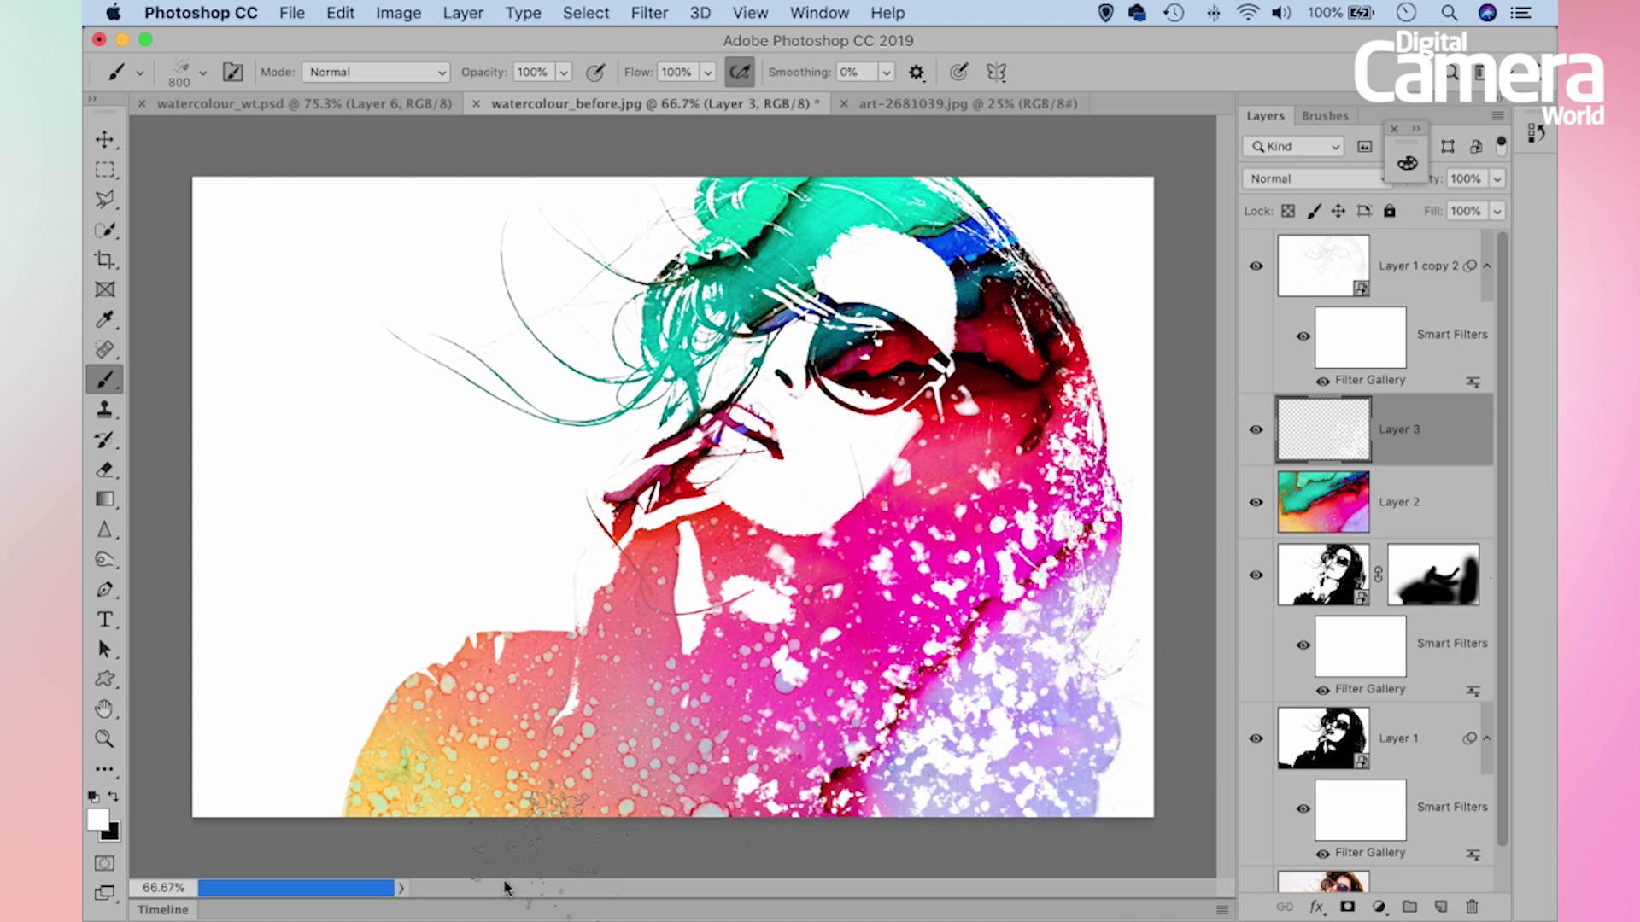
Enlarge the spatter brush to 1200 px and paint white spatter over the portrait's lower-left shoulder
{"action": "key", "text": "bracketright"}
{"action": "key", "text": "bracketright"}
{"action": "left_click", "coordinate": [376, 735]}
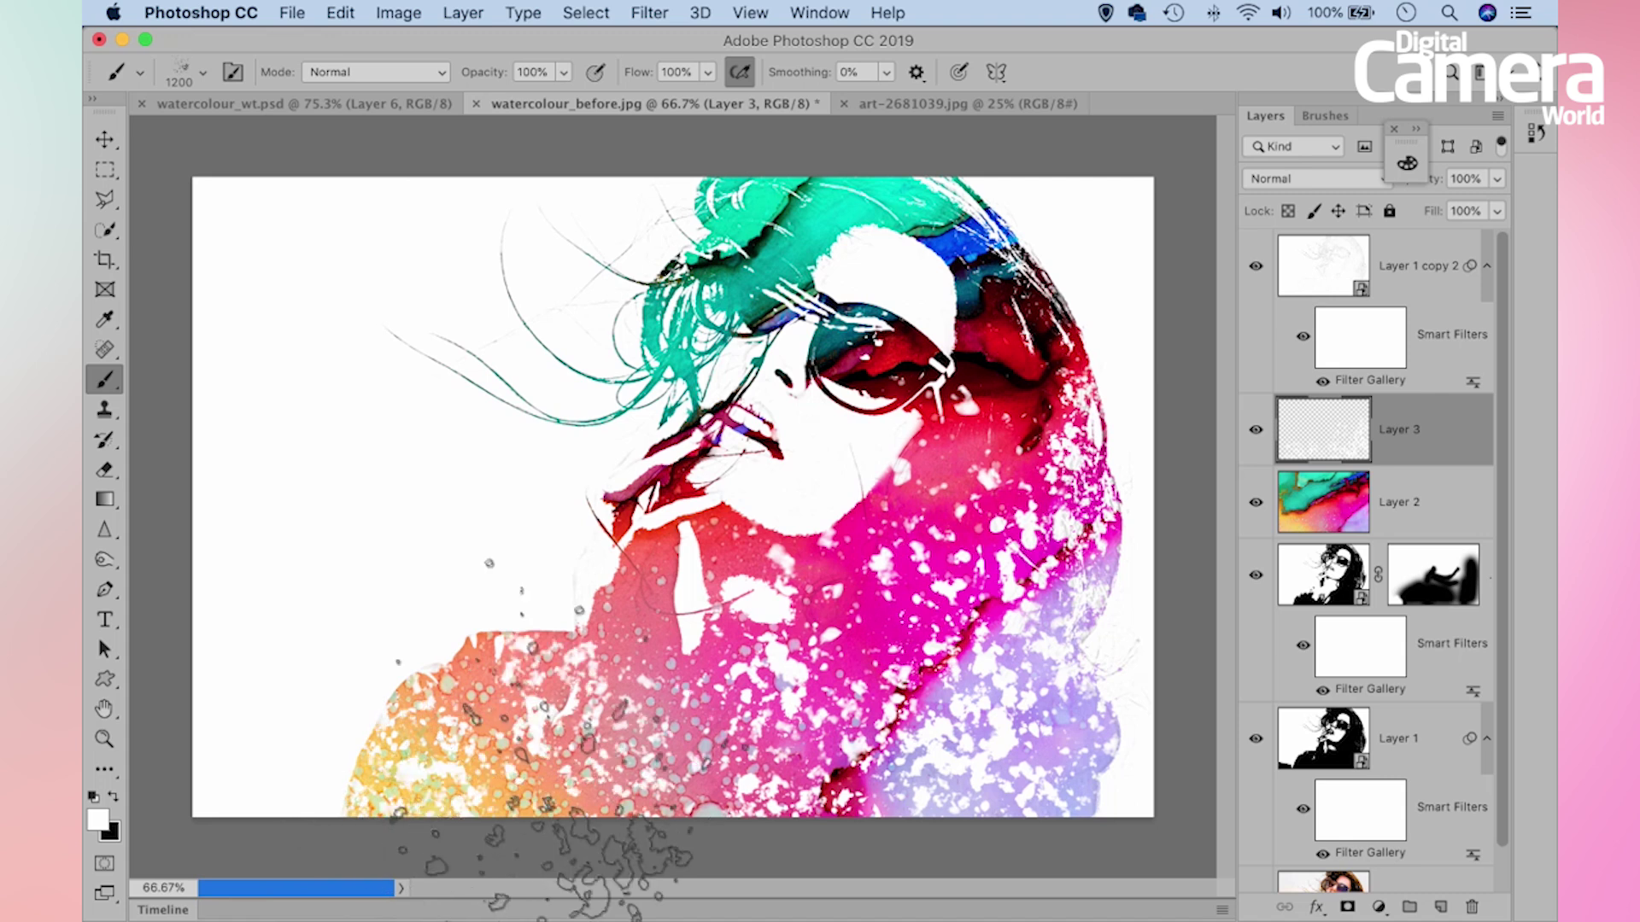
Select the second Kyle's Spatter Brushes preset beginning with "Dampy" and paint white spatter over the right-hand hair at 600 to 800 px
{"action": "left_click", "coordinate": [1322, 117]}
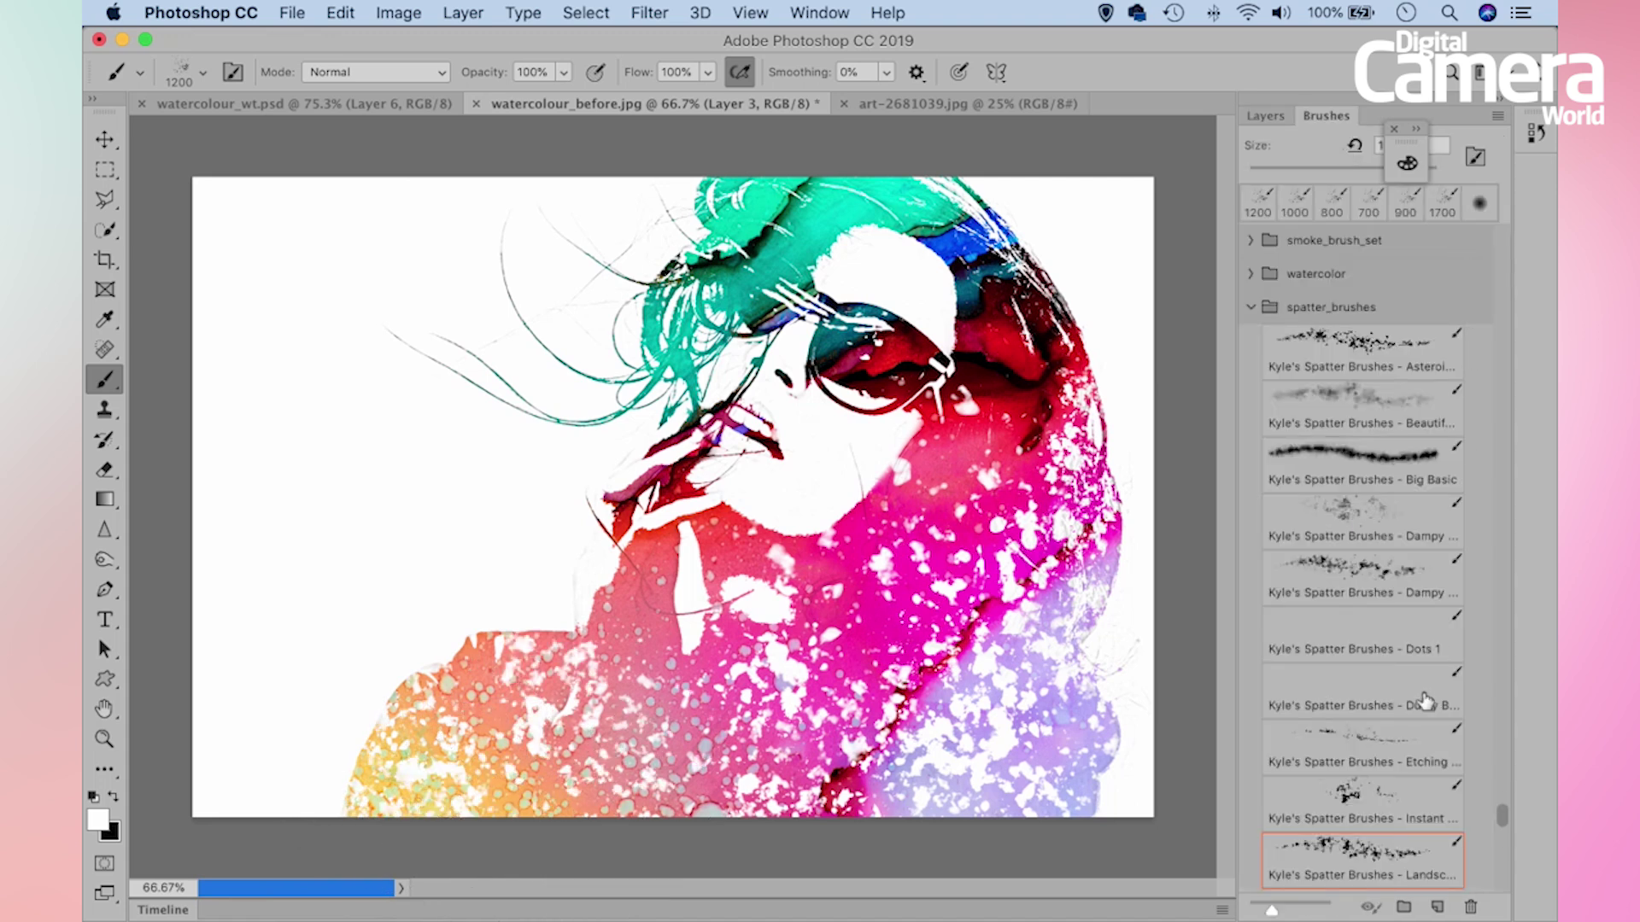
{"action": "left_click", "coordinate": [1325, 573]}
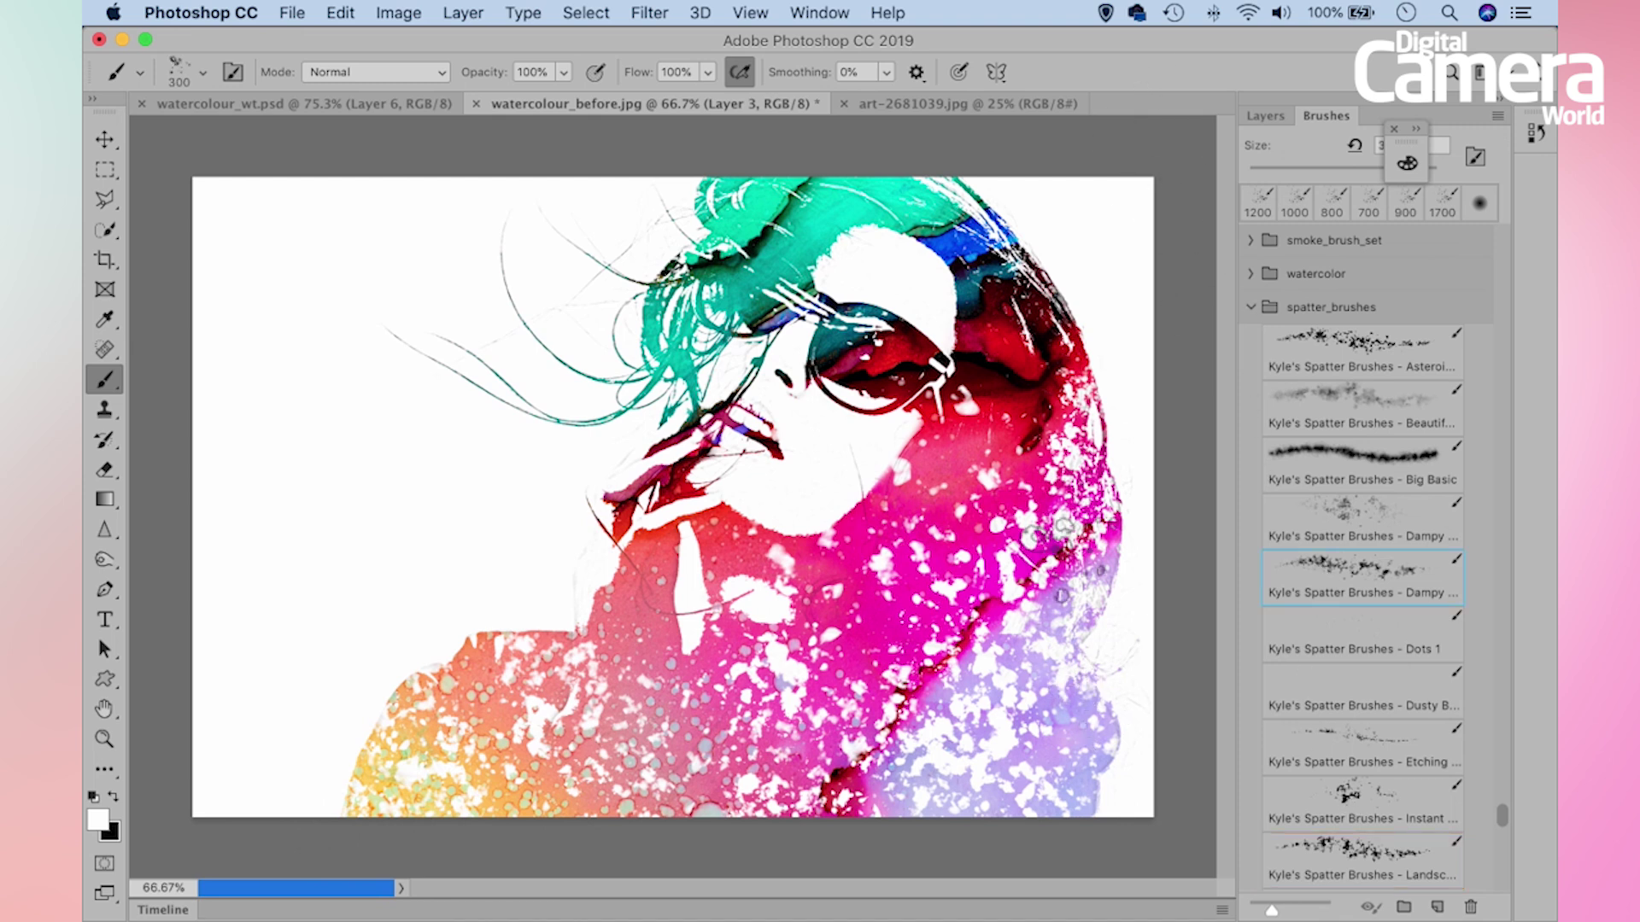
{"action": "key", "text": "bracketright"}
{"action": "key", "text": "bracketright"}
{"action": "key", "text": "bracketright"}
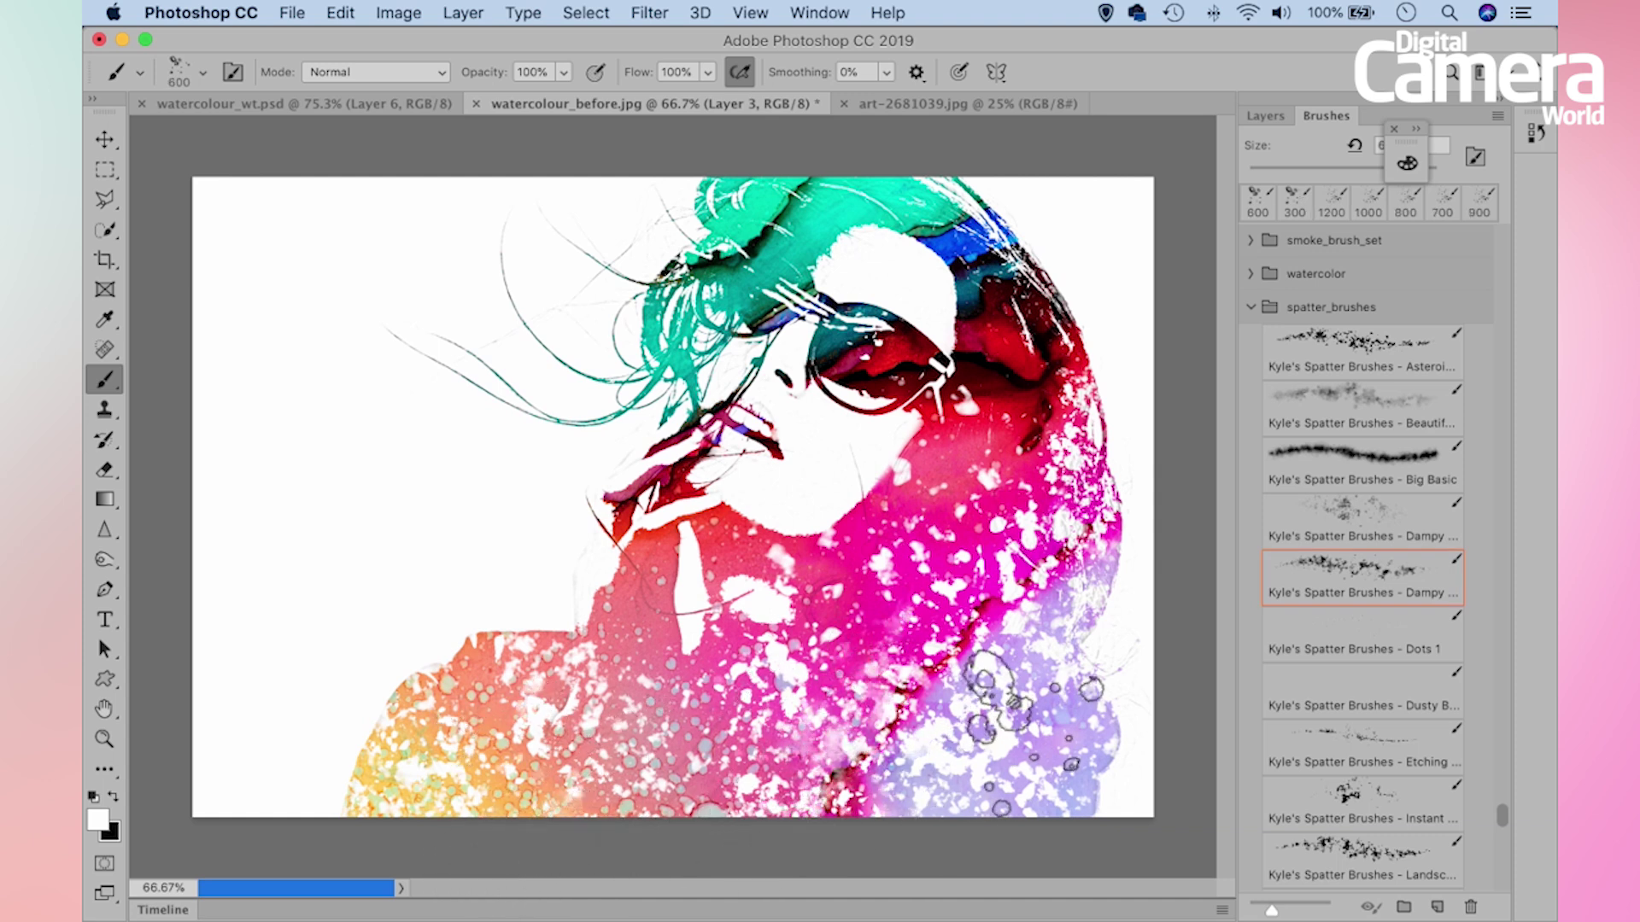
{"action": "key", "text": "bracketright"}
{"action": "key", "text": "bracketright"}
{"action": "key", "text": "bracketleft"}
{"action": "key", "text": "bracketleft"}
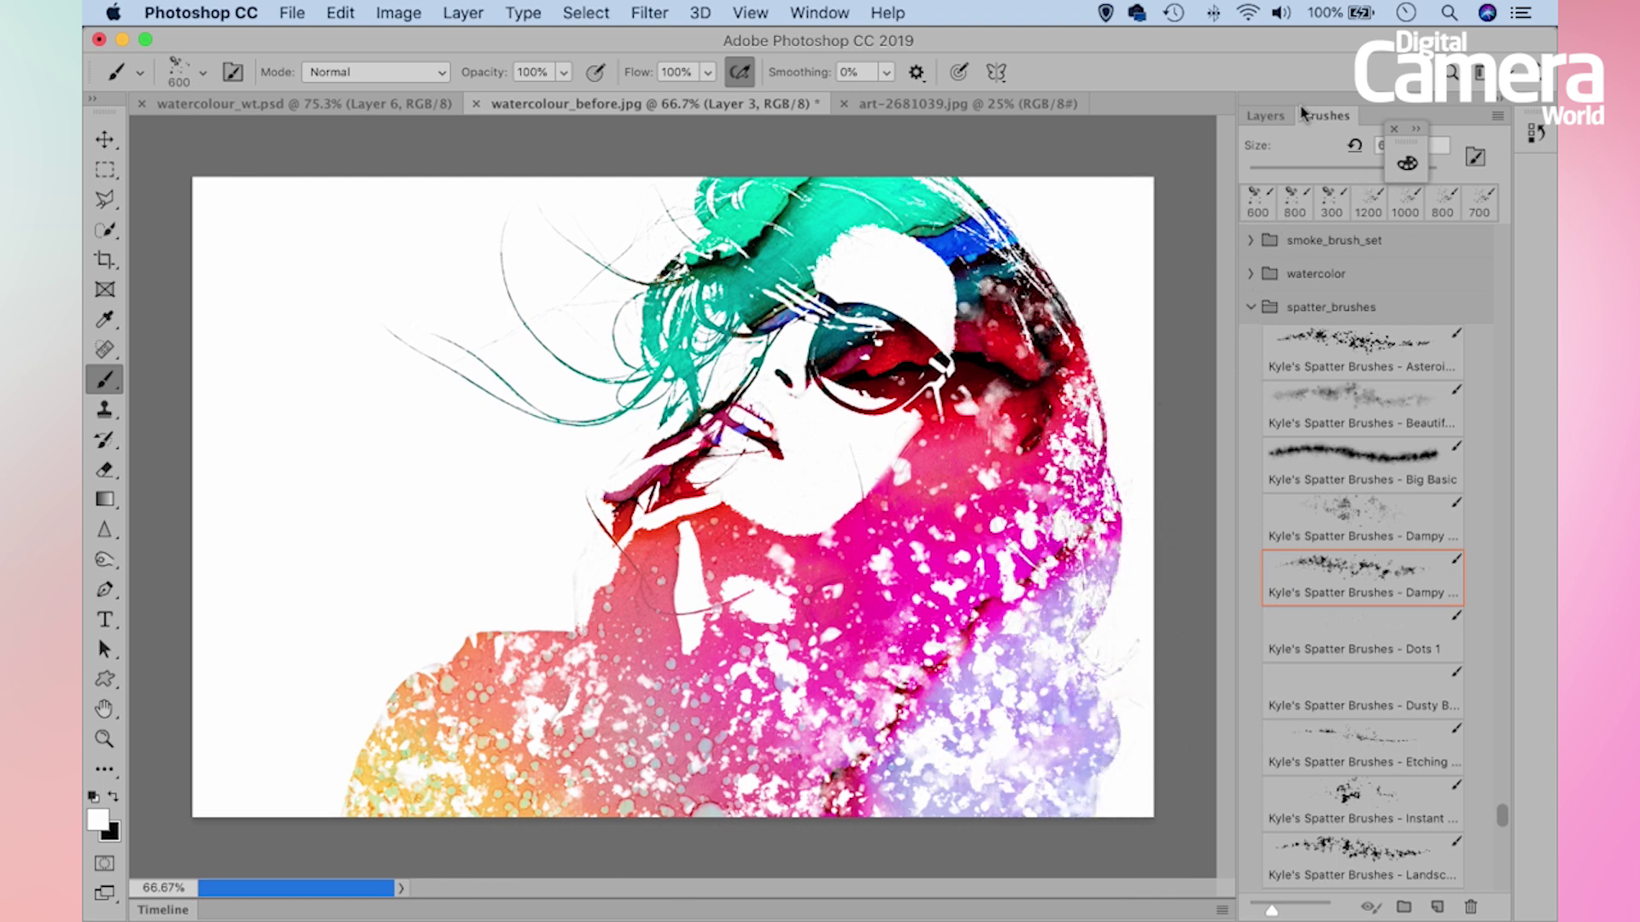
Add a new empty layer above the white spatter layer and sample pink from the hair as the foreground colour
{"action": "left_click", "coordinate": [1264, 119]}
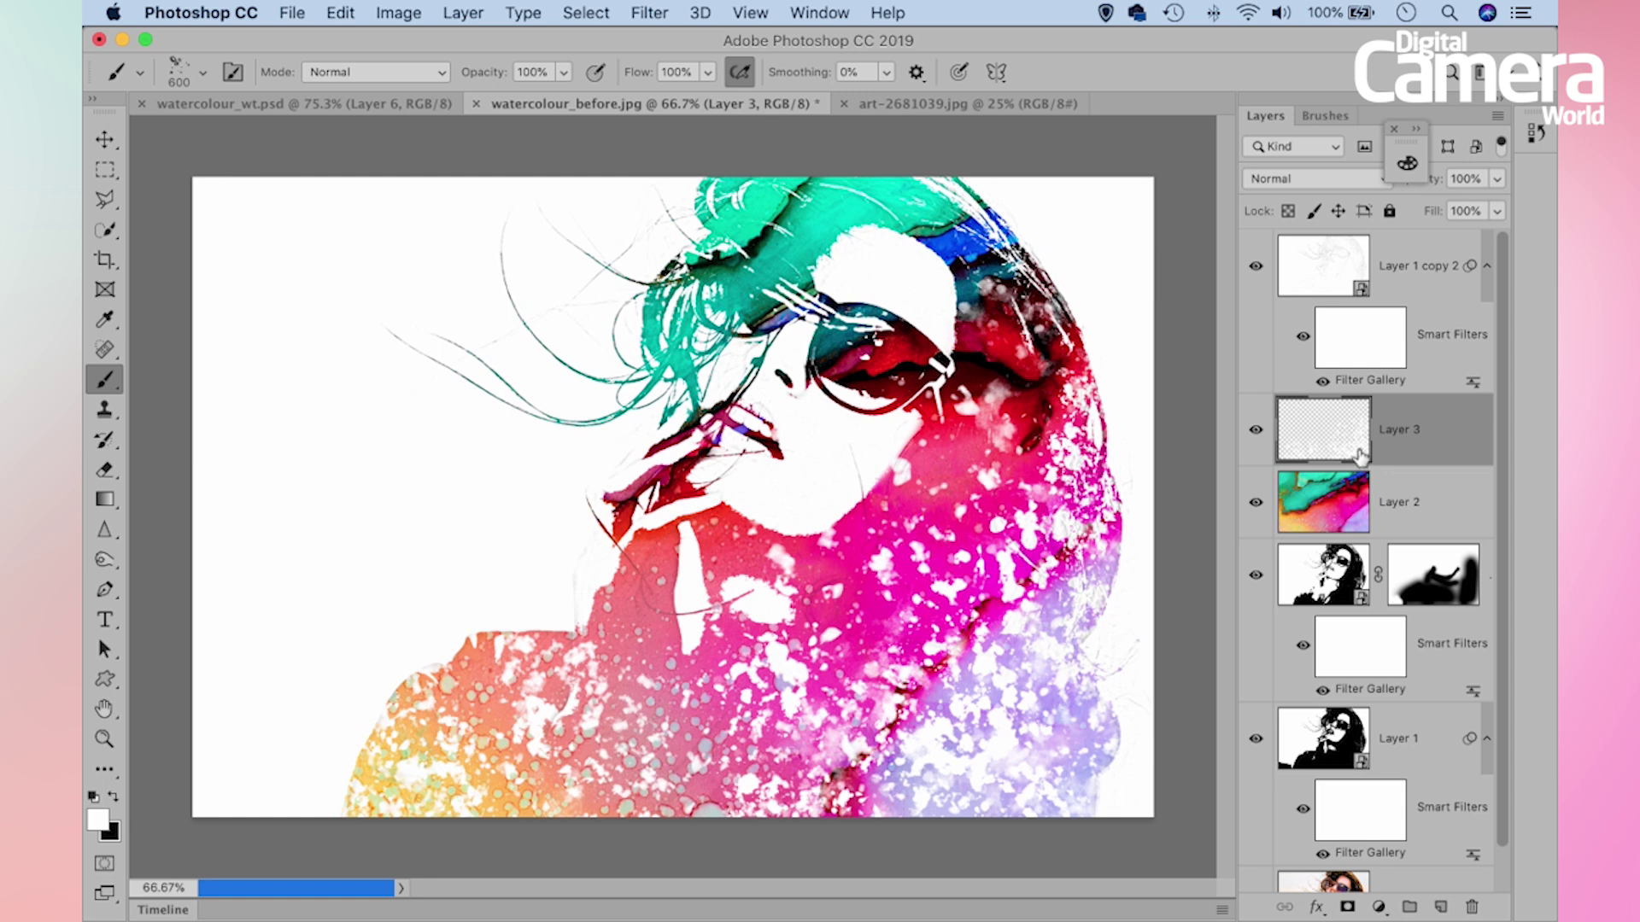
{"action": "left_click", "coordinate": [1439, 907]}
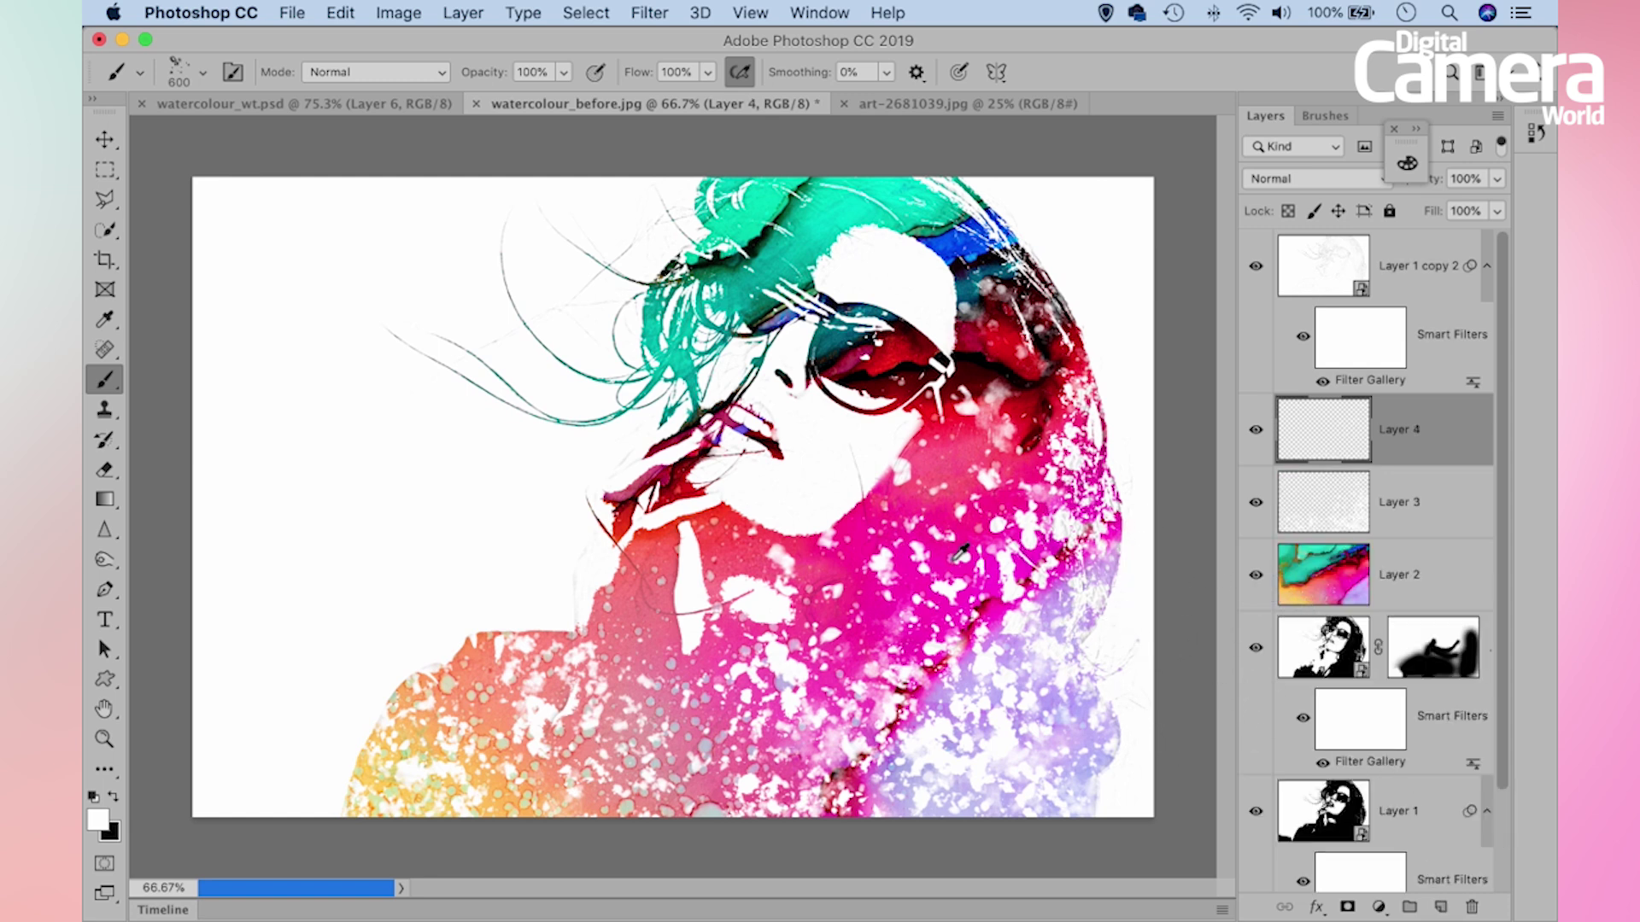
{"action": "left_click", "coordinate": [960, 509], "text": "alt"}
Paint pink spatter over and beyond the edges of the lower-right hair and the lower-left shoulder on the new layer
{"action": "key", "text": "bracketleft"}
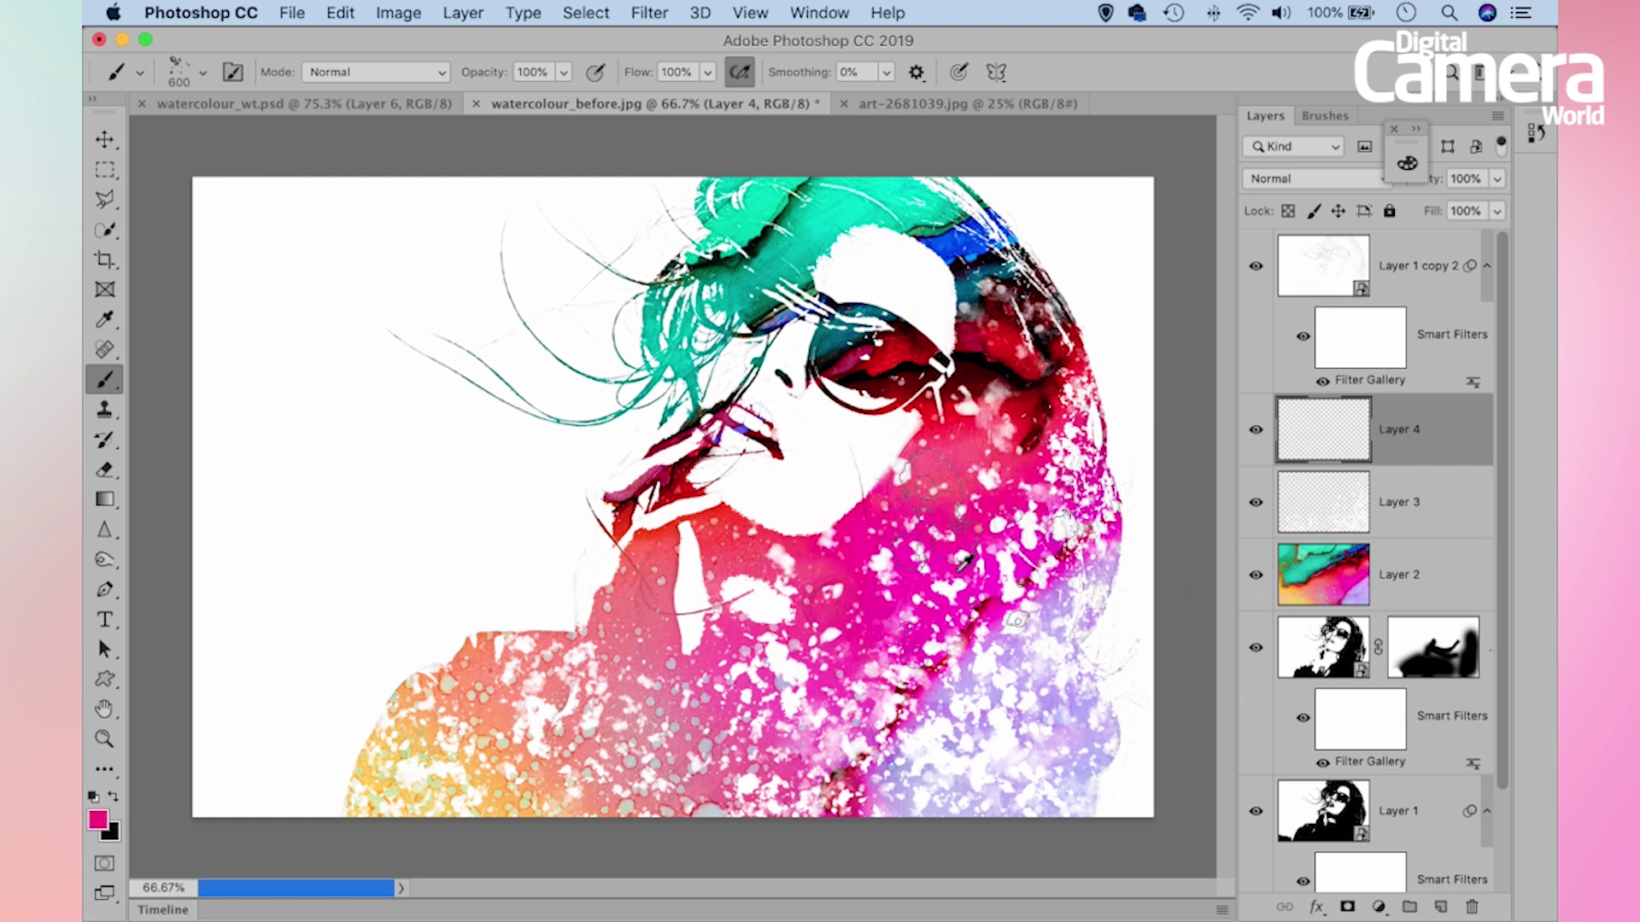
{"action": "key", "text": "bracketright"}
{"action": "left_click", "coordinate": [1025, 658]}
{"action": "left_click", "coordinate": [978, 713]}
{"action": "left_click", "coordinate": [1080, 674]}
{"action": "left_click", "coordinate": [991, 734]}
{"action": "left_click", "coordinate": [402, 764]}
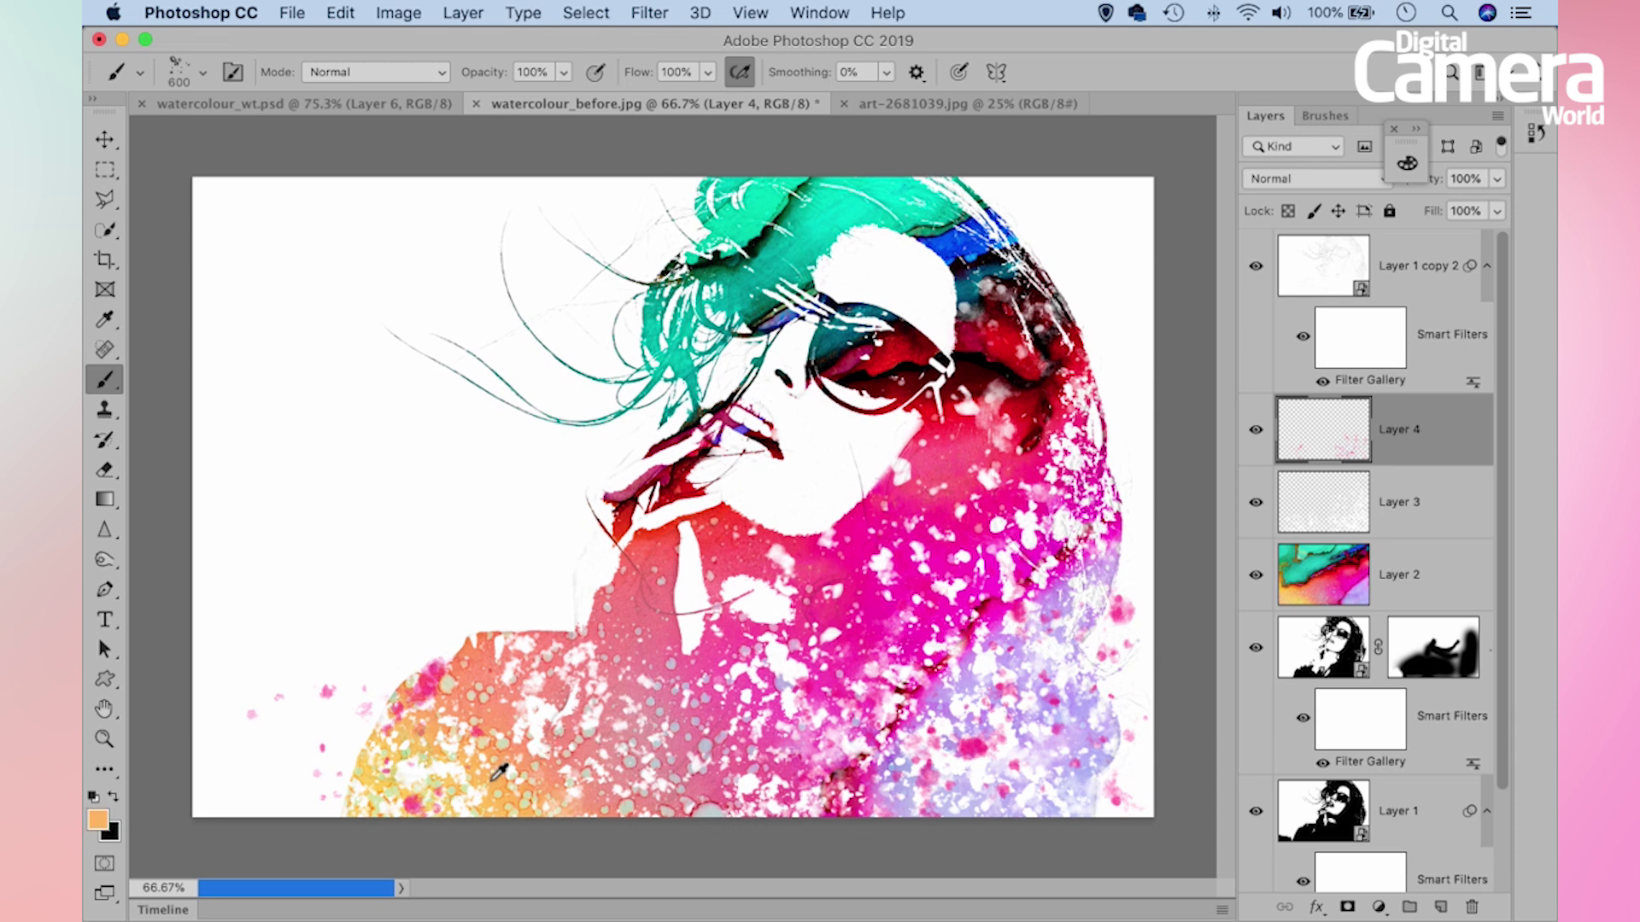
Expand the watercolor brush set and select the Kyle's Real Watercolor - Alcohol preset
{"action": "left_click", "coordinate": [1325, 114]}
{"action": "left_click", "coordinate": [1251, 274]}
{"action": "scroll", "coordinate": [1375, 498], "scroll_direction": "down", "scroll_amount": 5}
{"action": "scroll", "coordinate": [1353, 649], "scroll_direction": "down", "scroll_amount": 2}
{"action": "left_click", "coordinate": [1356, 712]}
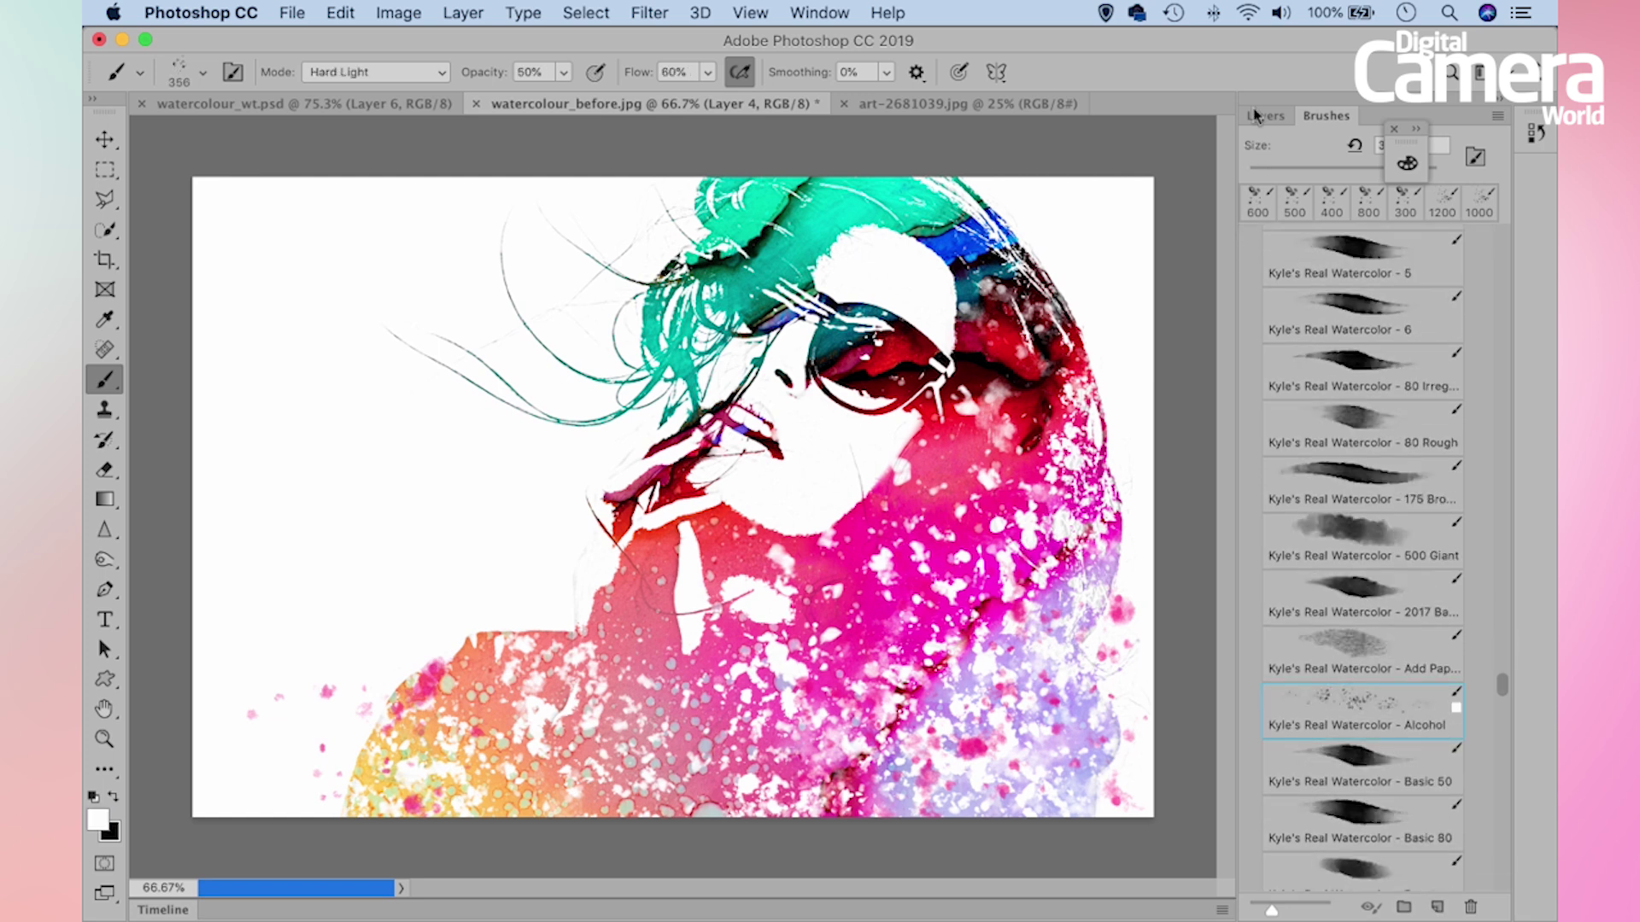
Paint white Alcohol brush spots over the portrait's shoulder, neck and right-hand hair with the brush at about 800 to 1000 px
{"action": "key", "text": "bracketright"}
{"action": "key", "text": "bracketright"}
{"action": "key", "text": "bracketright"}
{"action": "key", "text": "bracketright"}
{"action": "key", "text": "bracketright"}
{"action": "key", "text": "bracketright"}
{"action": "left_click", "coordinate": [615, 715]}
{"action": "key", "text": "bracketright"}
{"action": "key", "text": "bracketleft"}
{"action": "key", "text": "bracketleft"}
{"action": "key", "text": "bracketleft"}
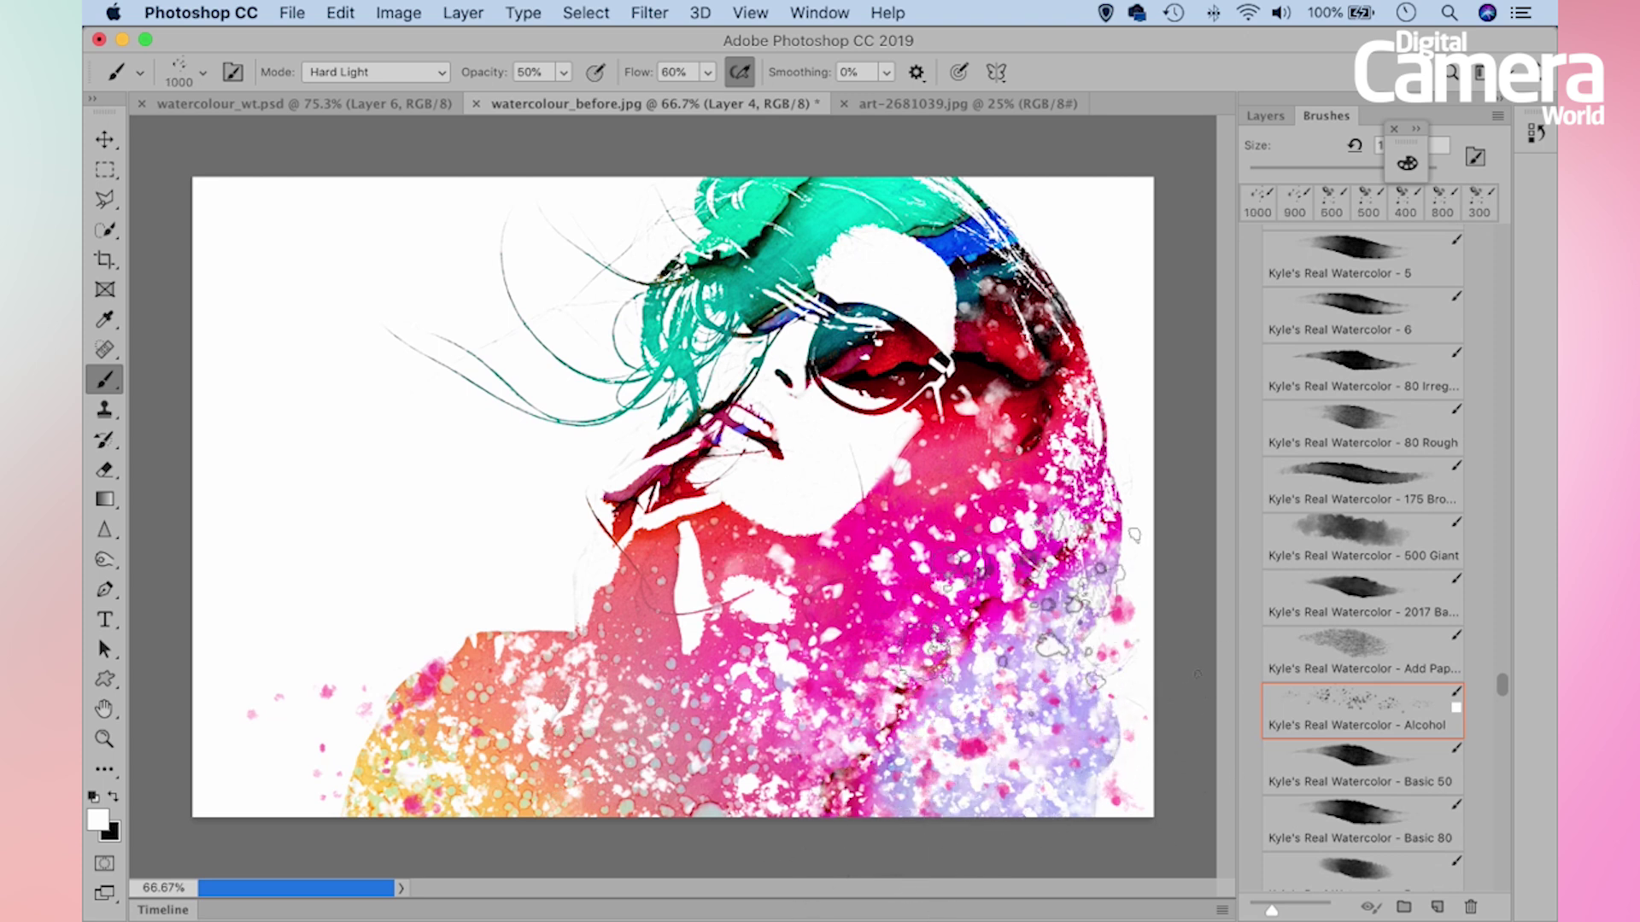
{"action": "left_click", "coordinate": [931, 523]}
{"action": "key", "text": "bracketright"}
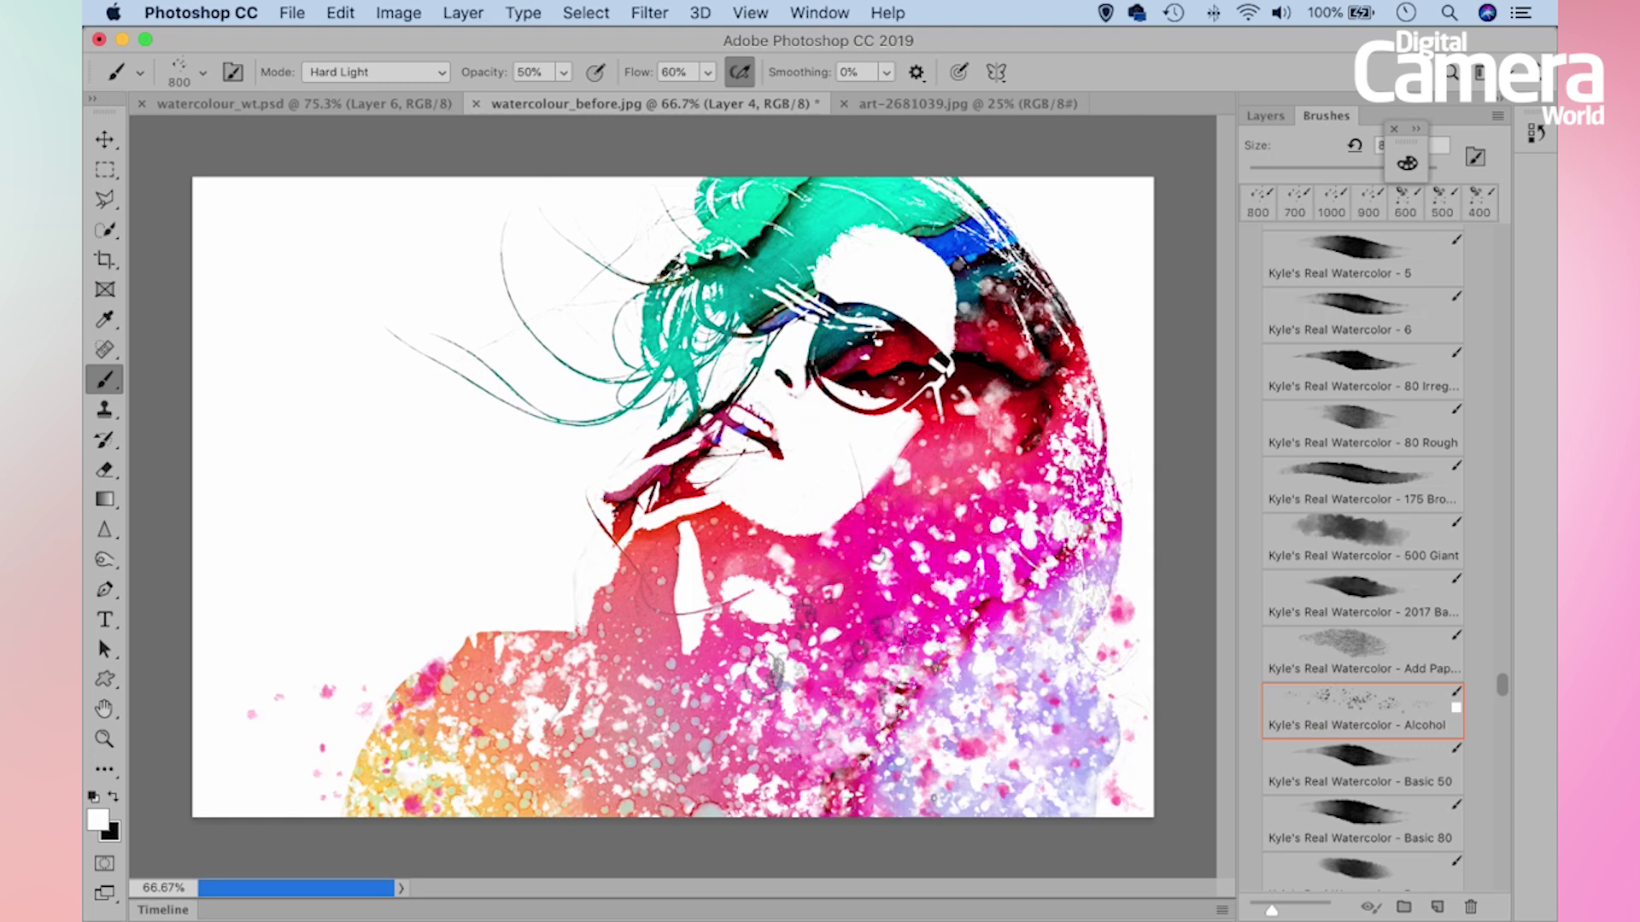
{"action": "left_click", "coordinate": [803, 704]}
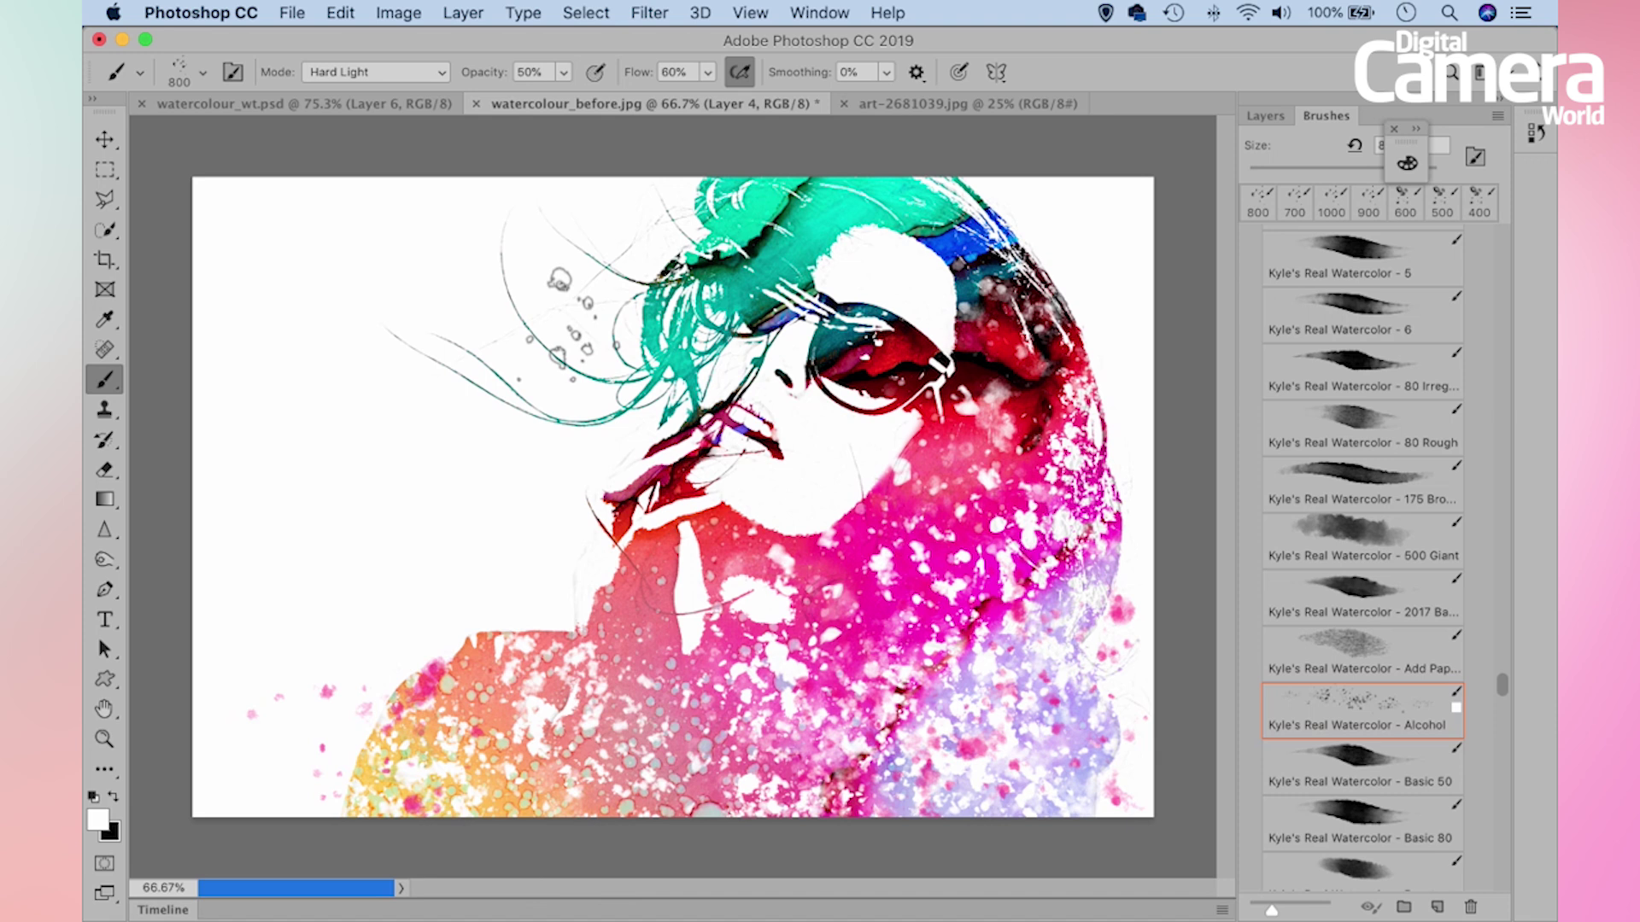
Switch to the watercolour_wt.psd document to examine the example of the watercolour effect
{"action": "left_click", "coordinate": [267, 104]}
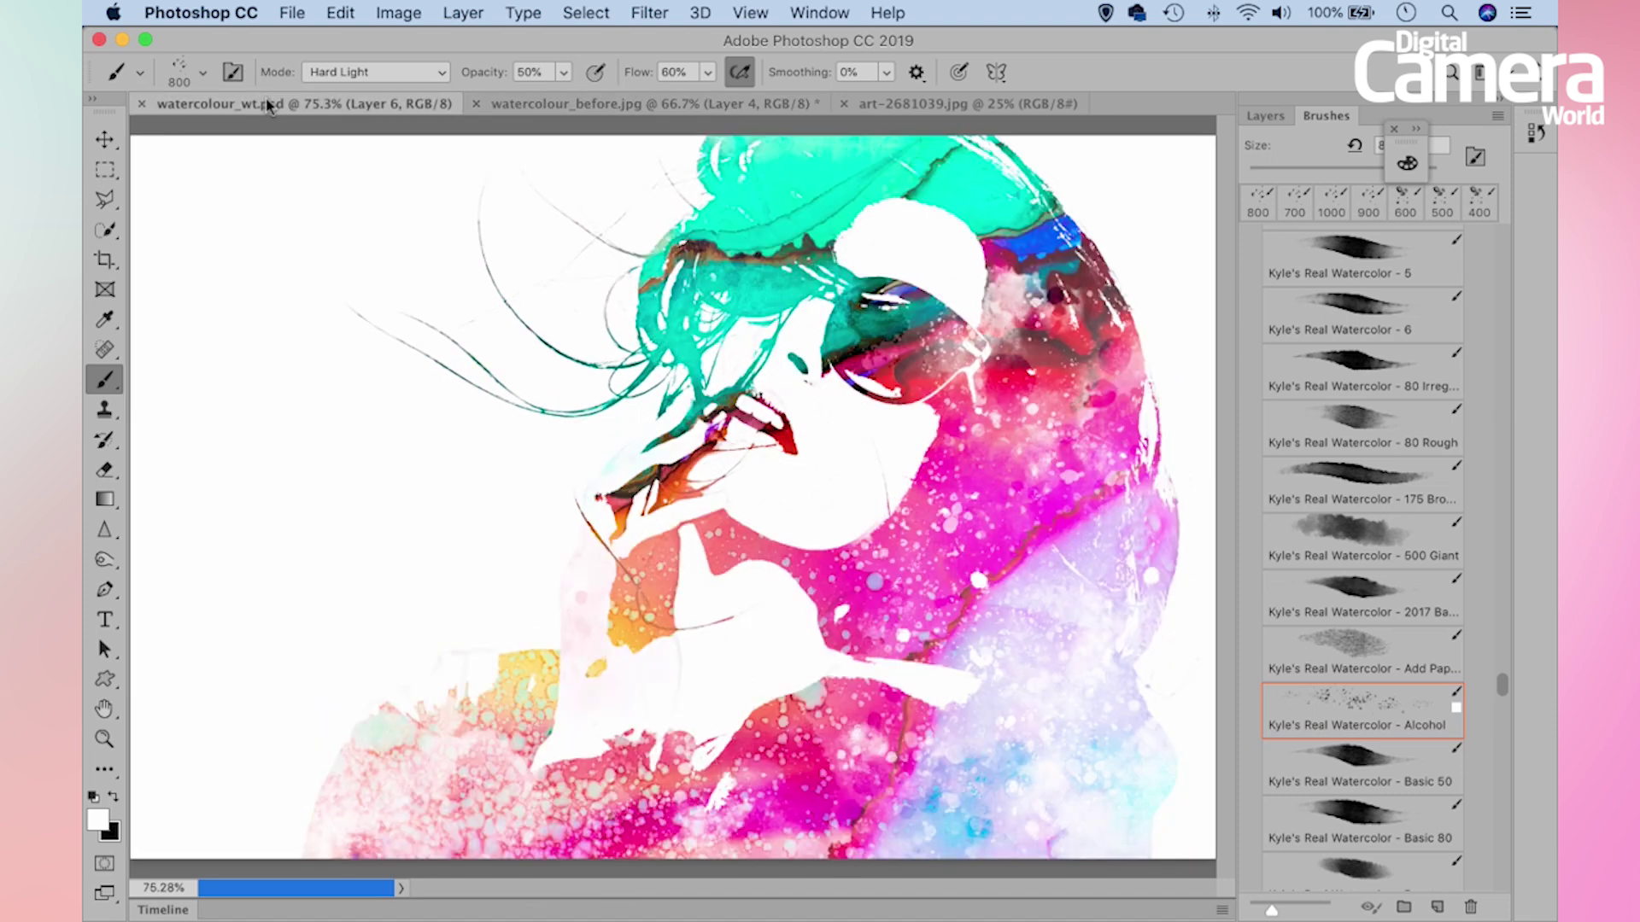